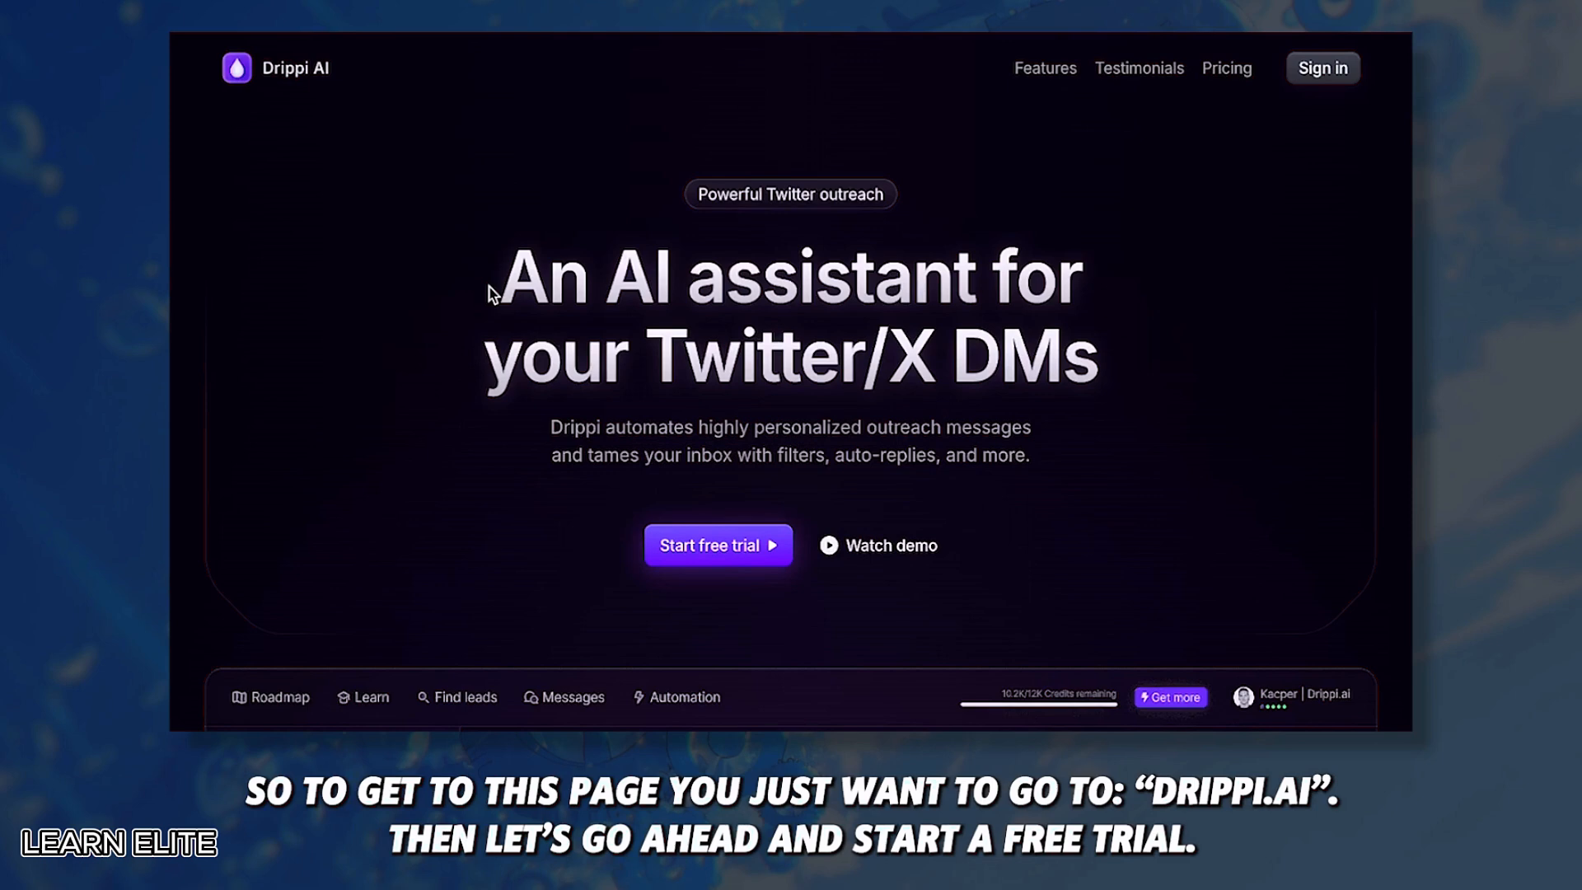
# - Start the Drippi free trial and create the account by continuing with Google
pyautogui.click(502, 62)
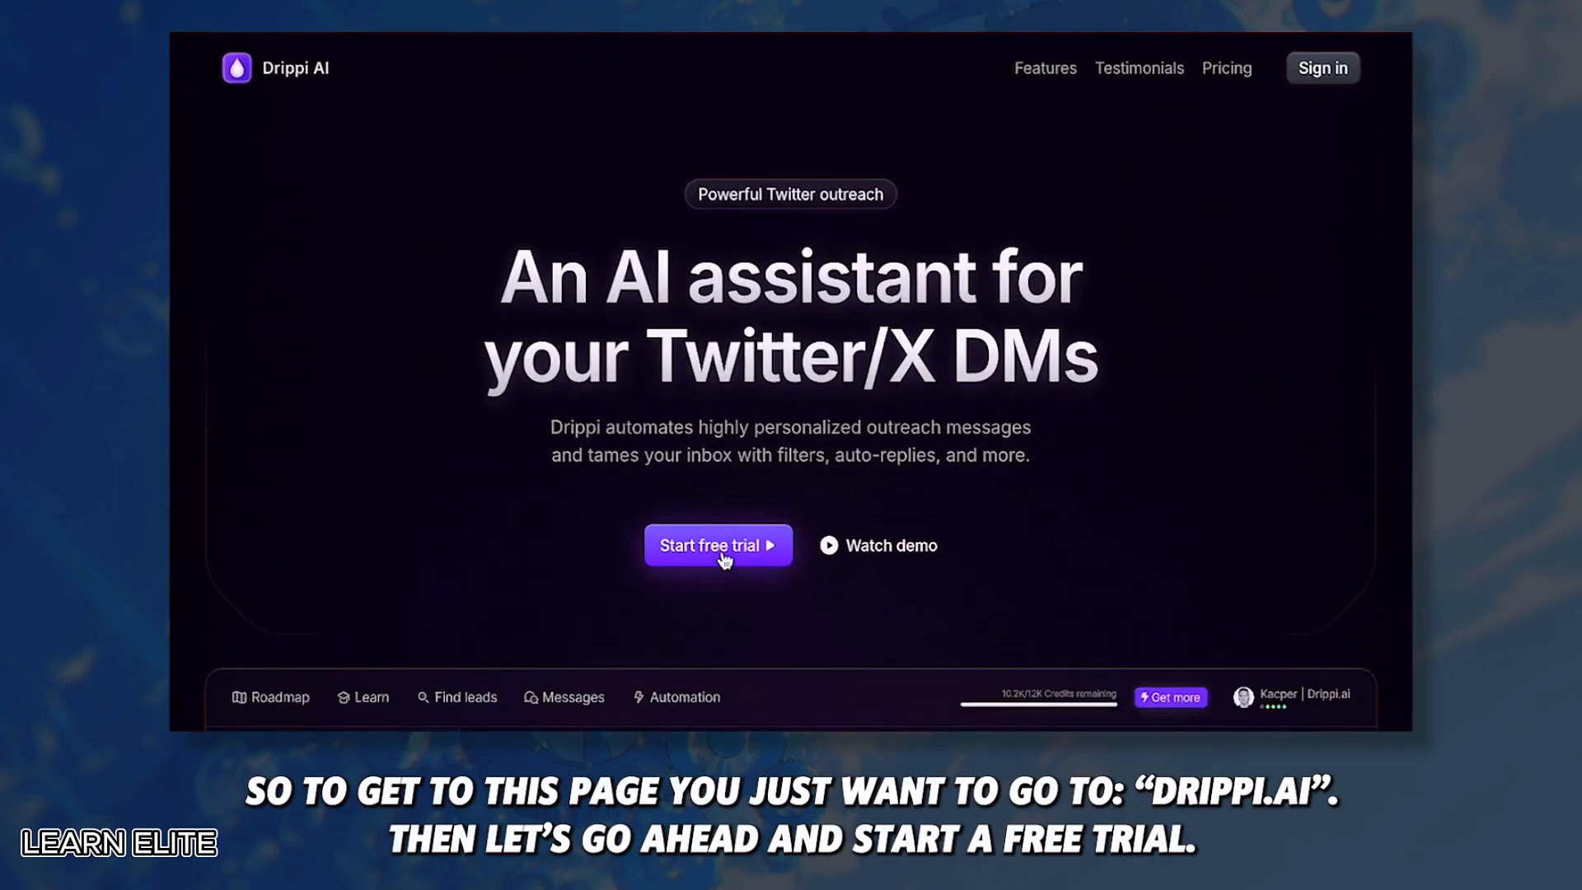
pyautogui.click(723, 557)
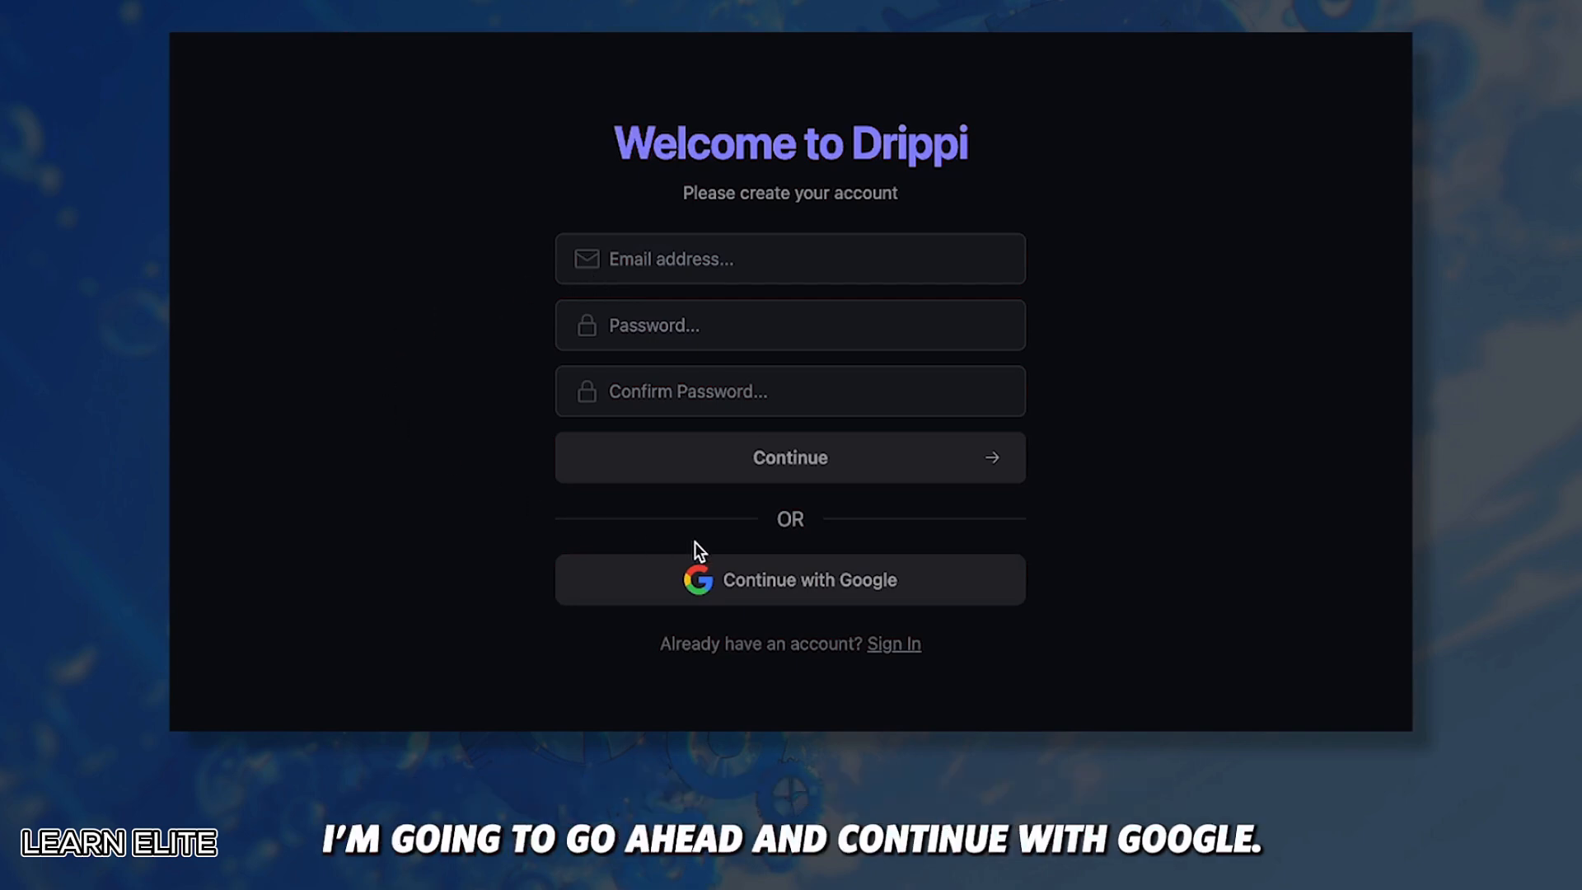
pyautogui.click(702, 577)
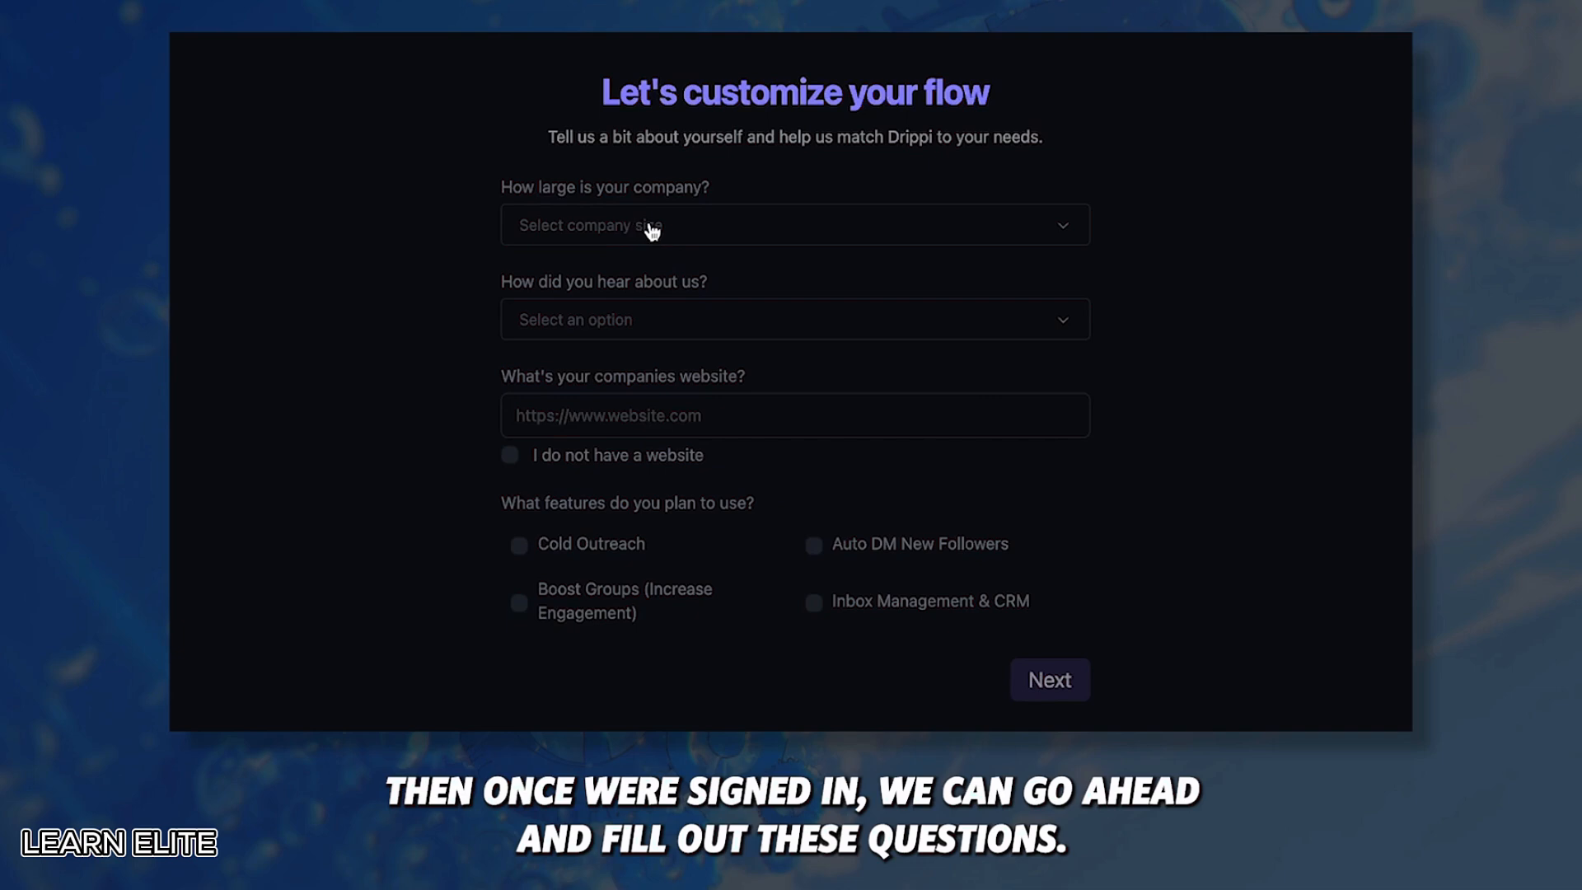
# - Submit the onboarding questions with company size Just me, source Google, no website, and Cold Outreach as the planned feature
pyautogui.click(652, 231)
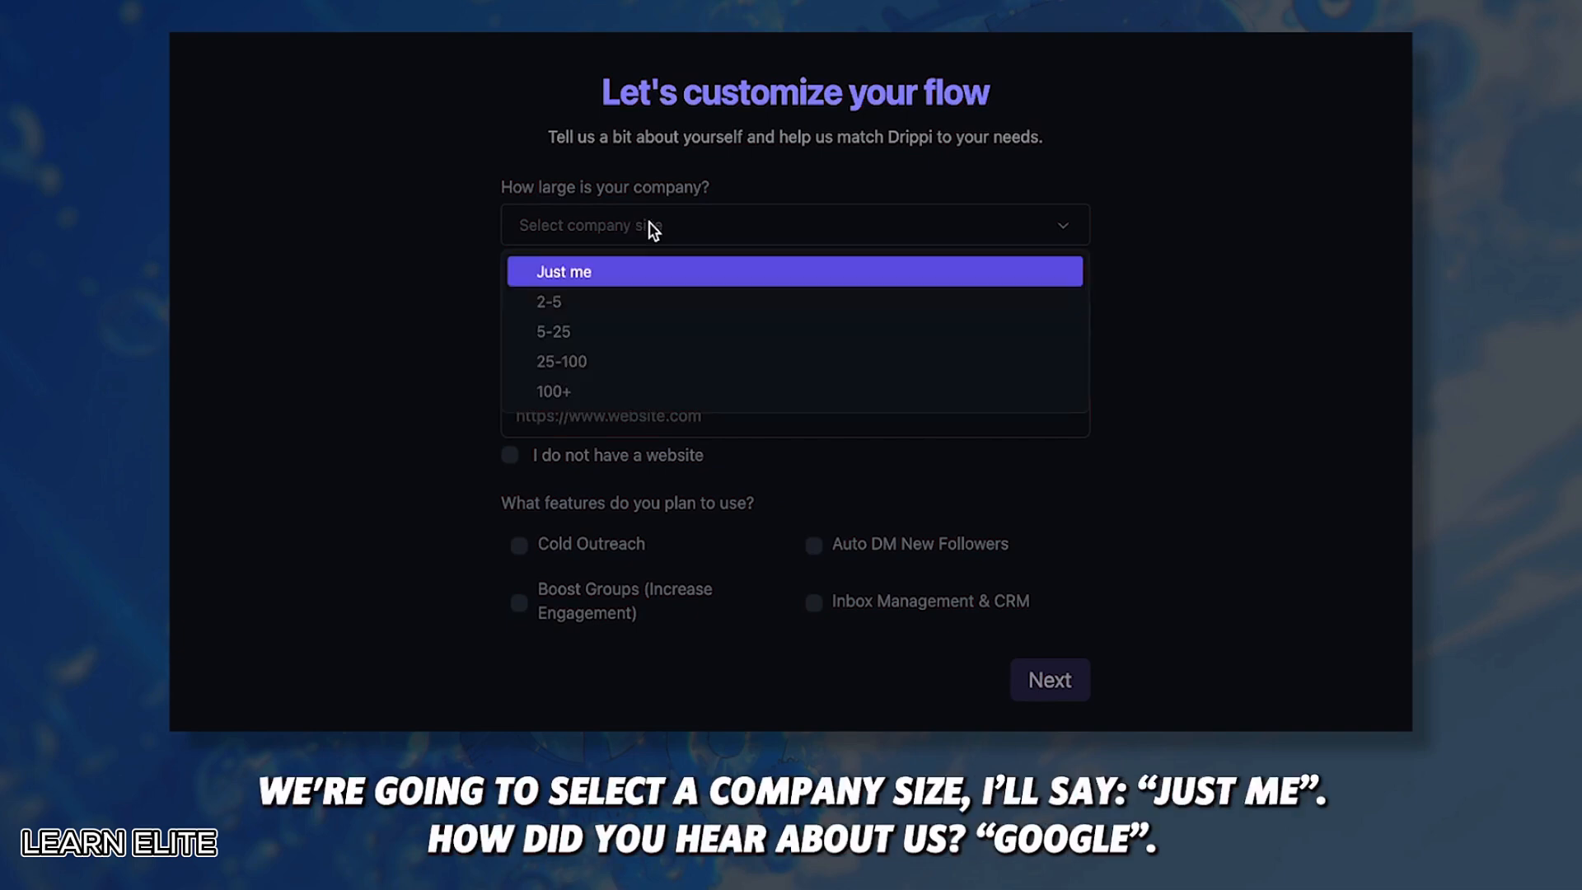
pyautogui.click(576, 269)
pyautogui.click(659, 320)
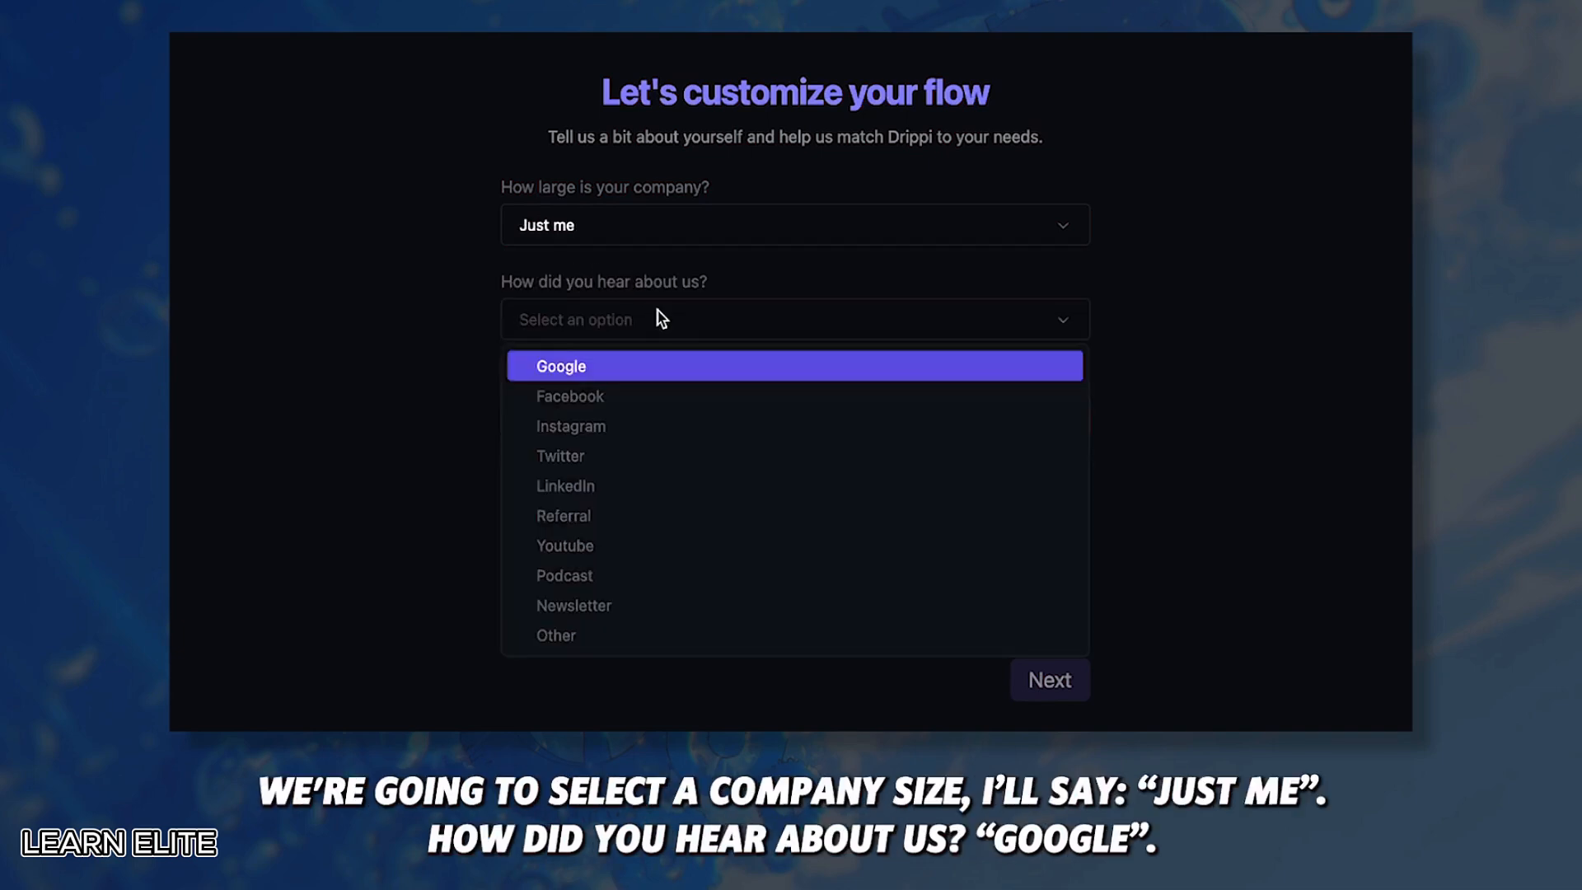
pyautogui.click(594, 366)
pyautogui.click(510, 456)
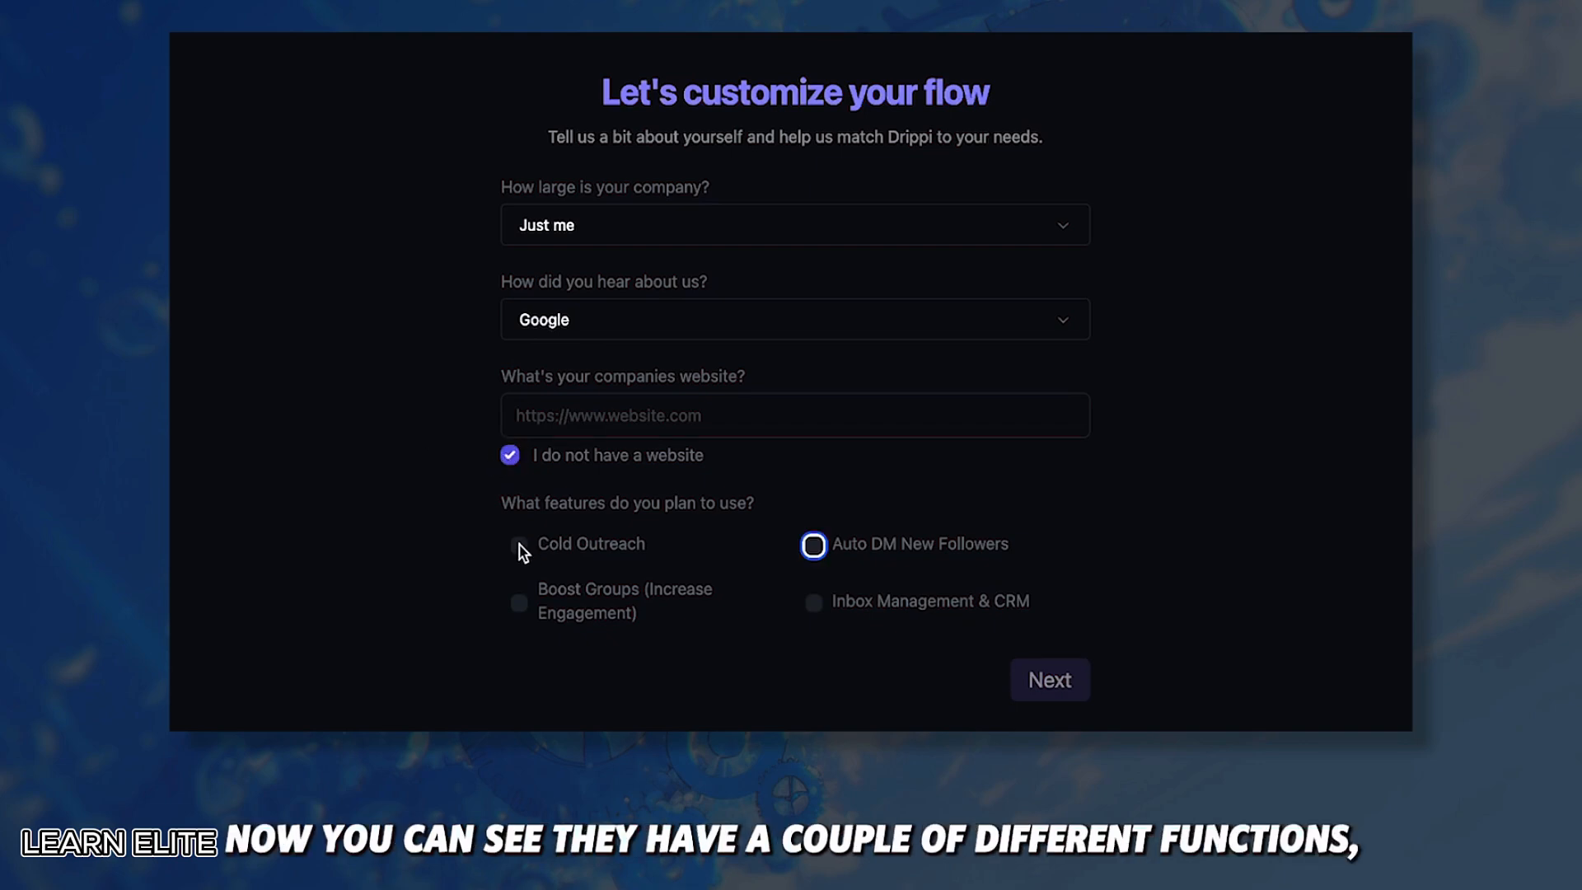
pyautogui.click(520, 546)
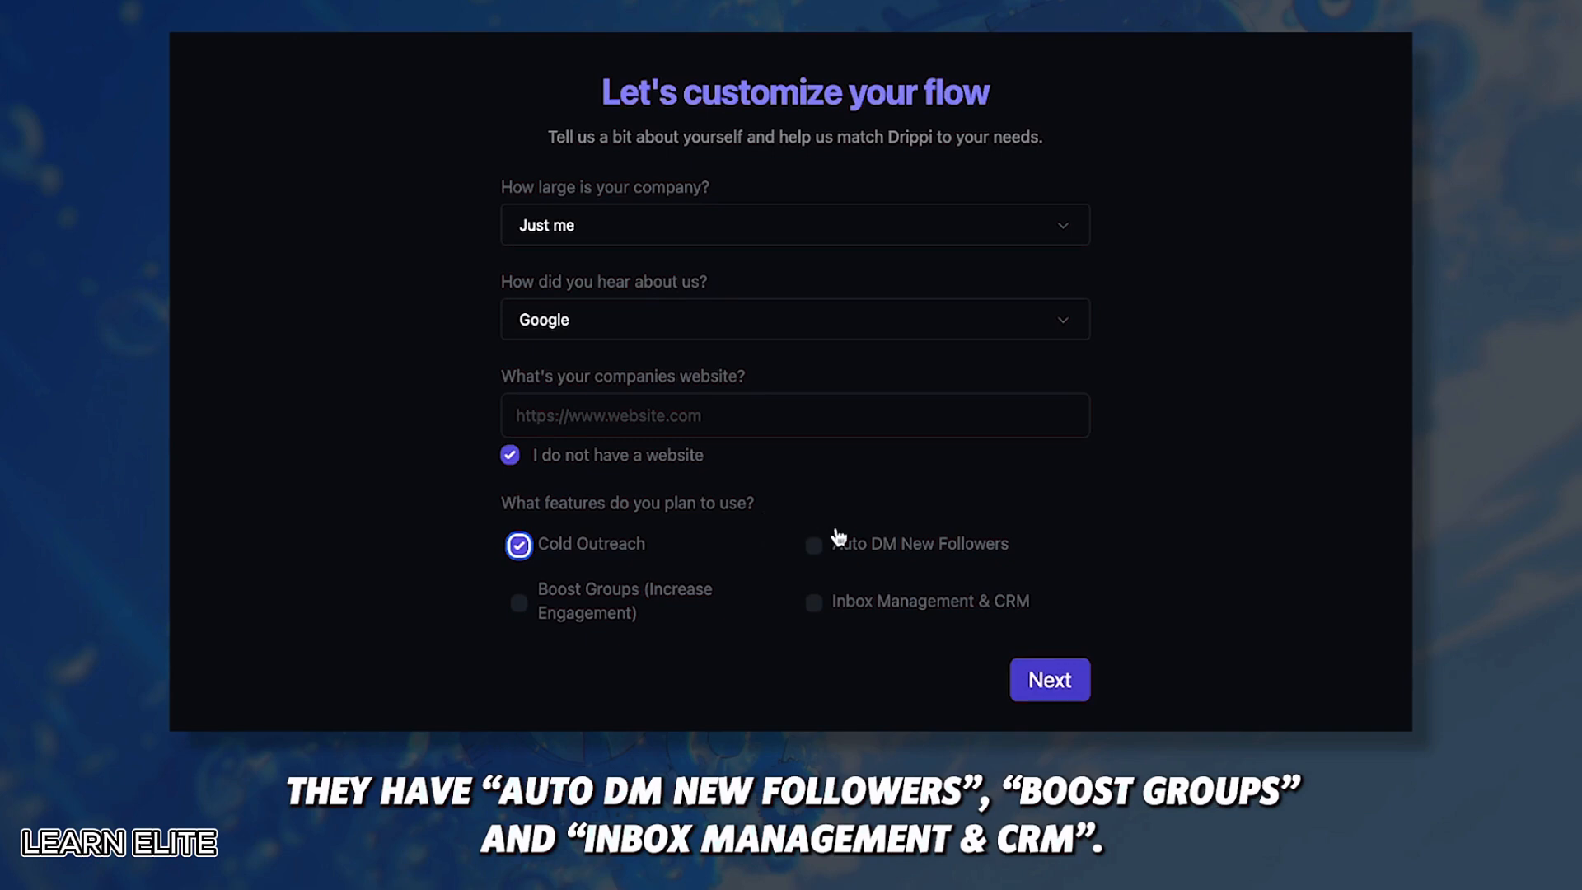
pyautogui.click(1047, 682)
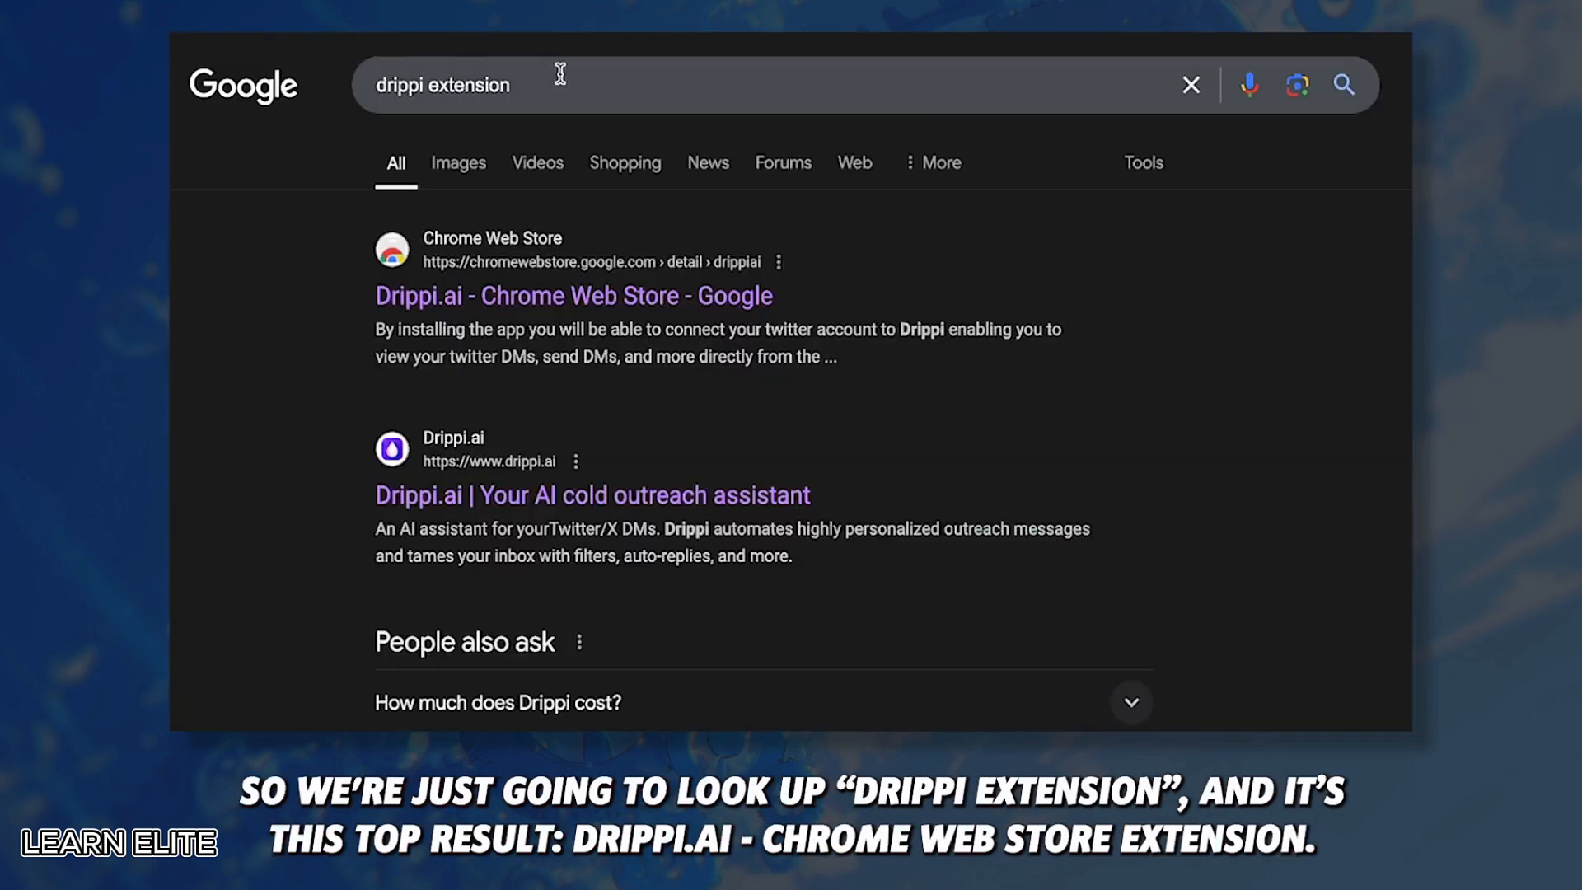
# - Find the Drippi.ai extension in the Chrome Web Store and add it to Chrome
pyautogui.click(553, 71)
pyautogui.press('Escape')
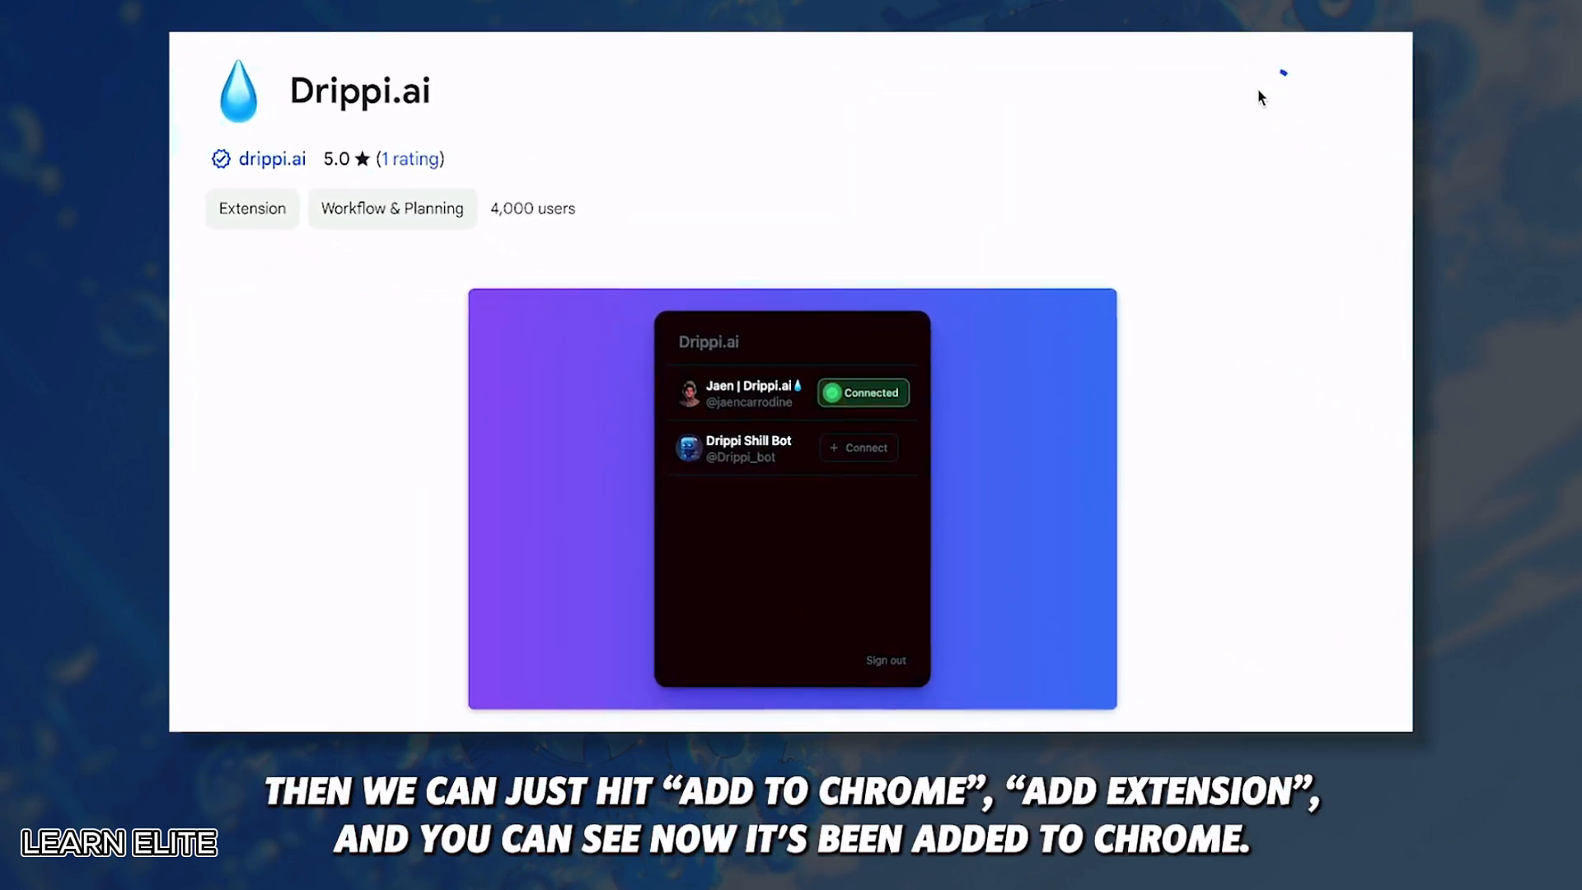
pyautogui.click(1268, 89)
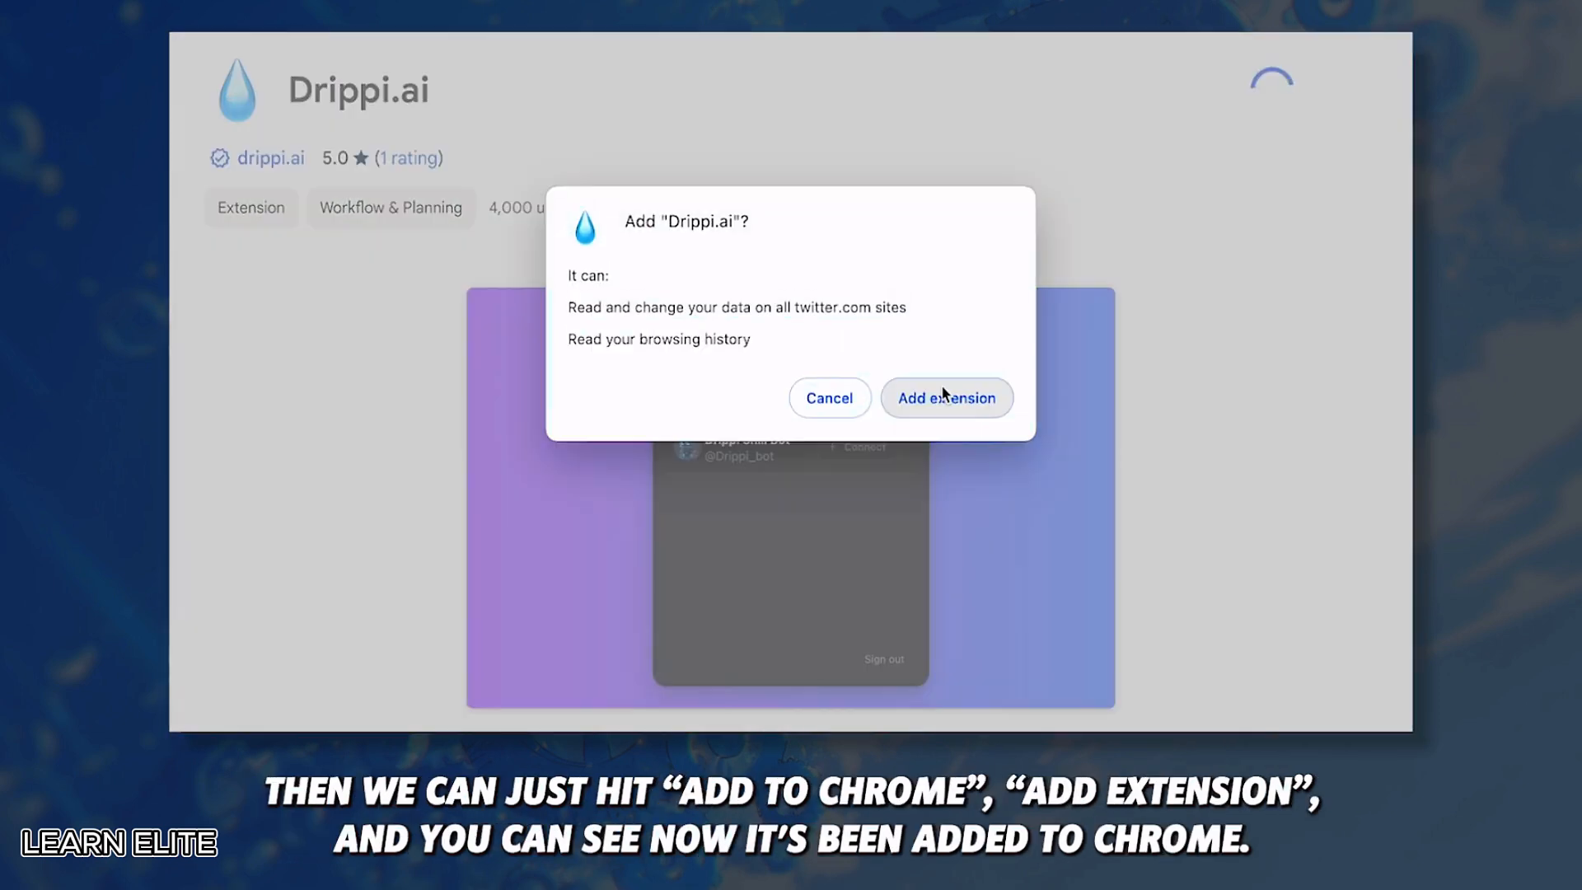
pyautogui.click(944, 396)
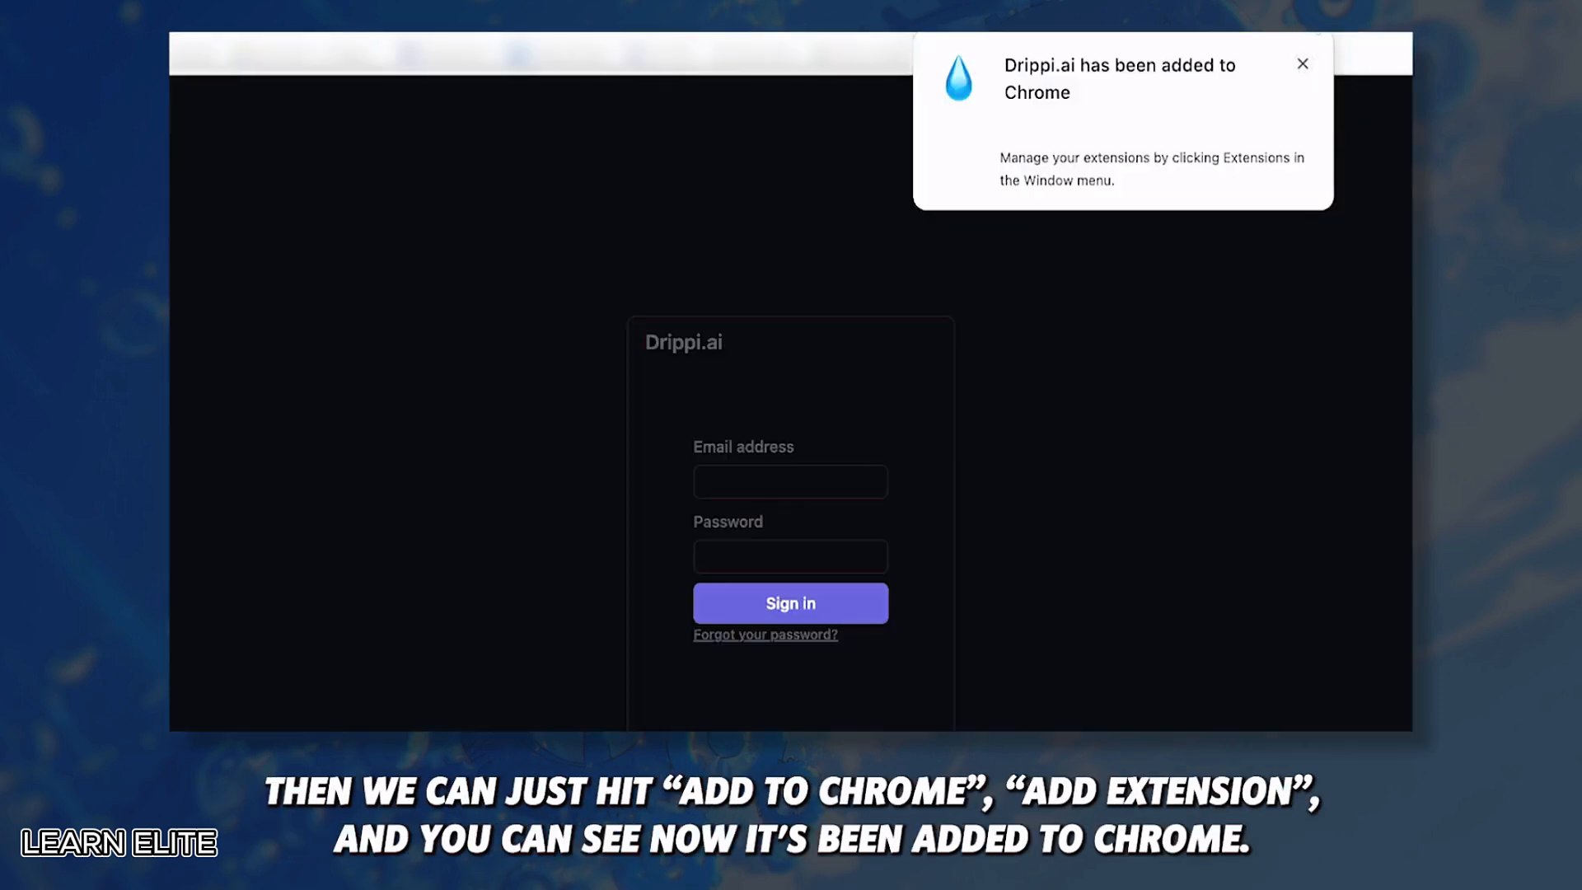
pyautogui.click(1302, 63)
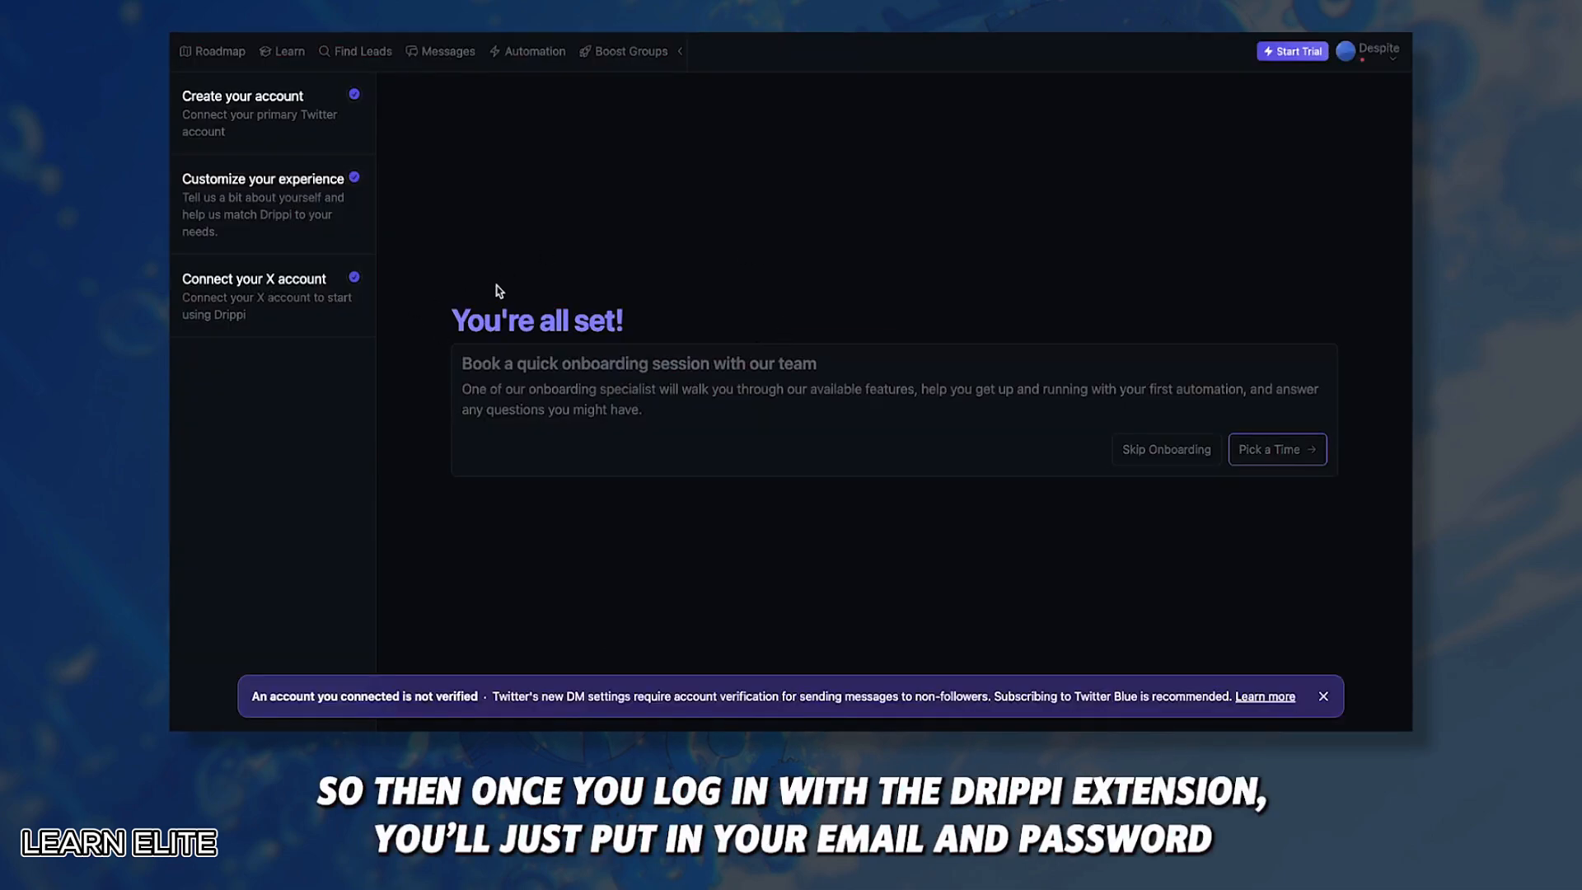
pyautogui.moveTo(438, 308); pyautogui.dragTo(635, 314)
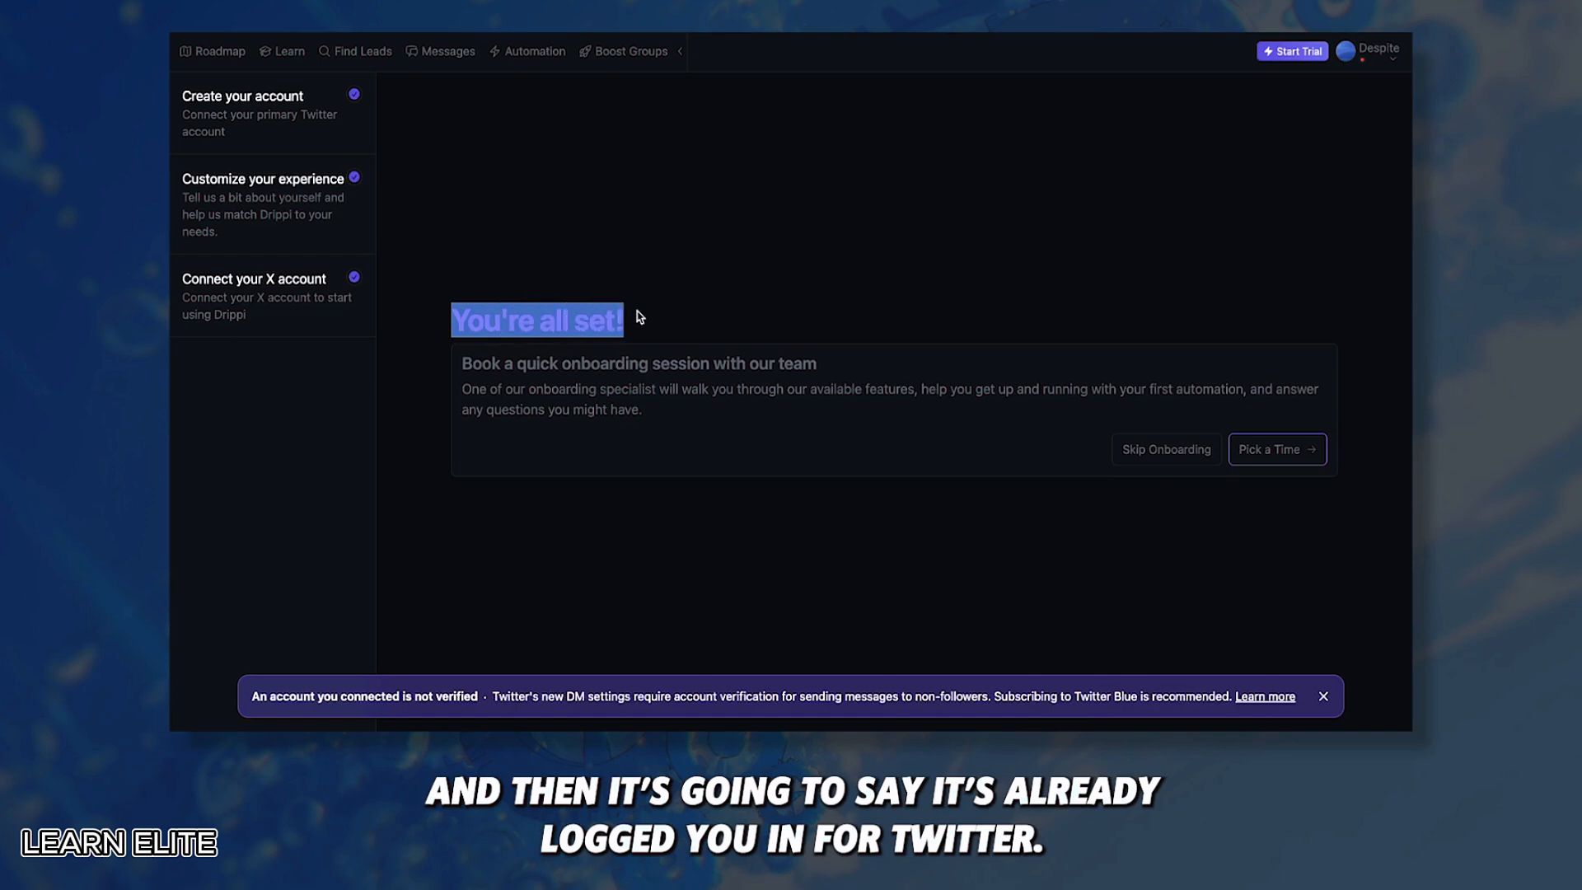
pyautogui.click(653, 314)
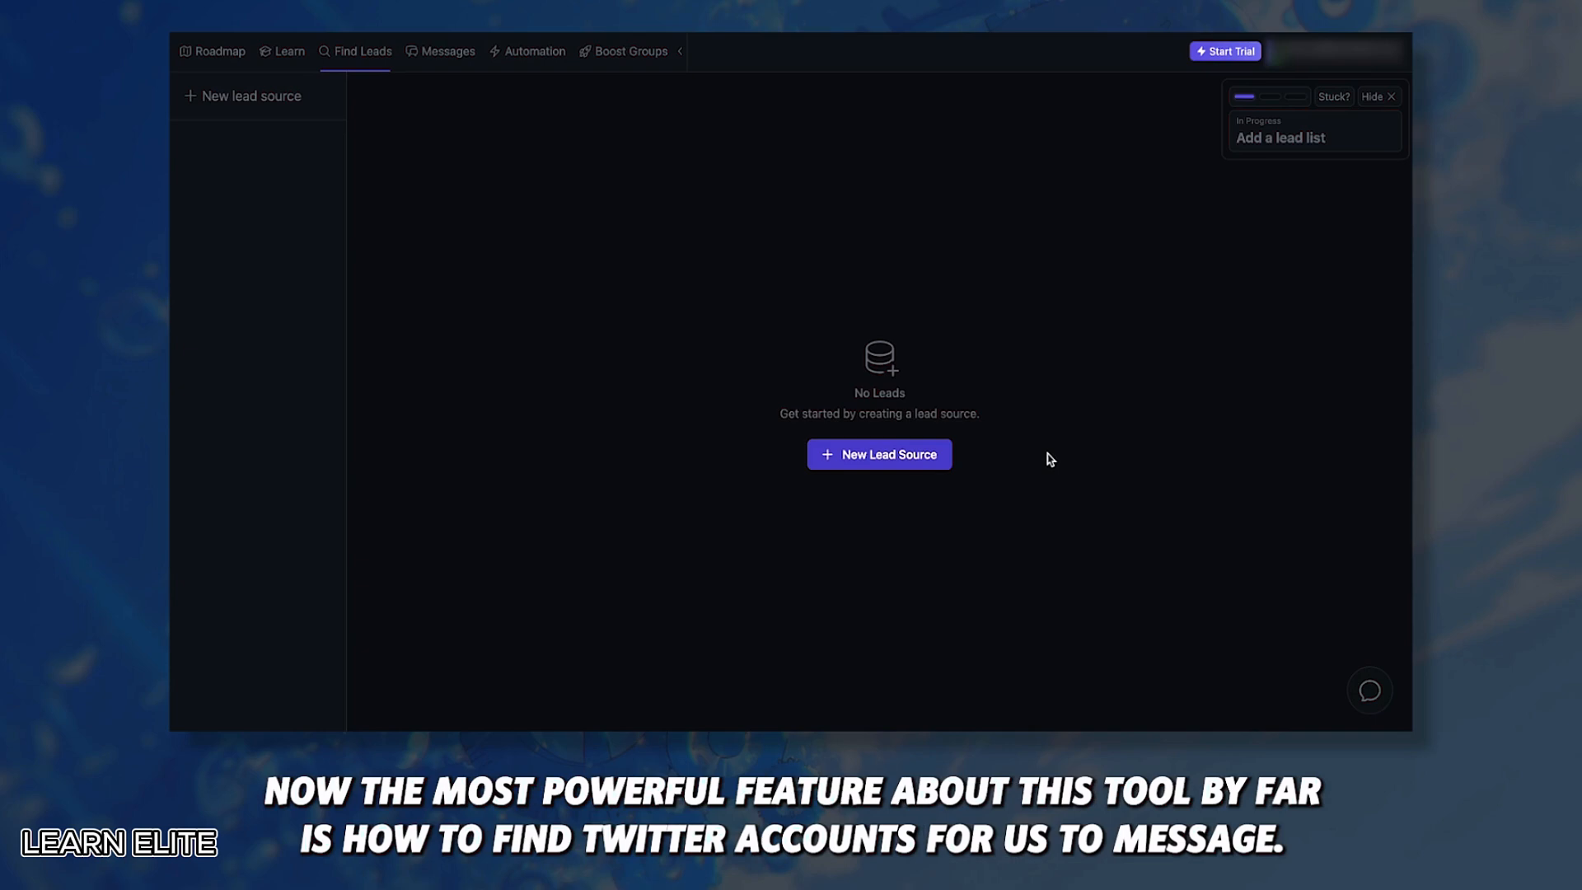
# - Create a new lead source with the Lead Scraper and choose an Account Source as its data source
pyautogui.click(888, 465)
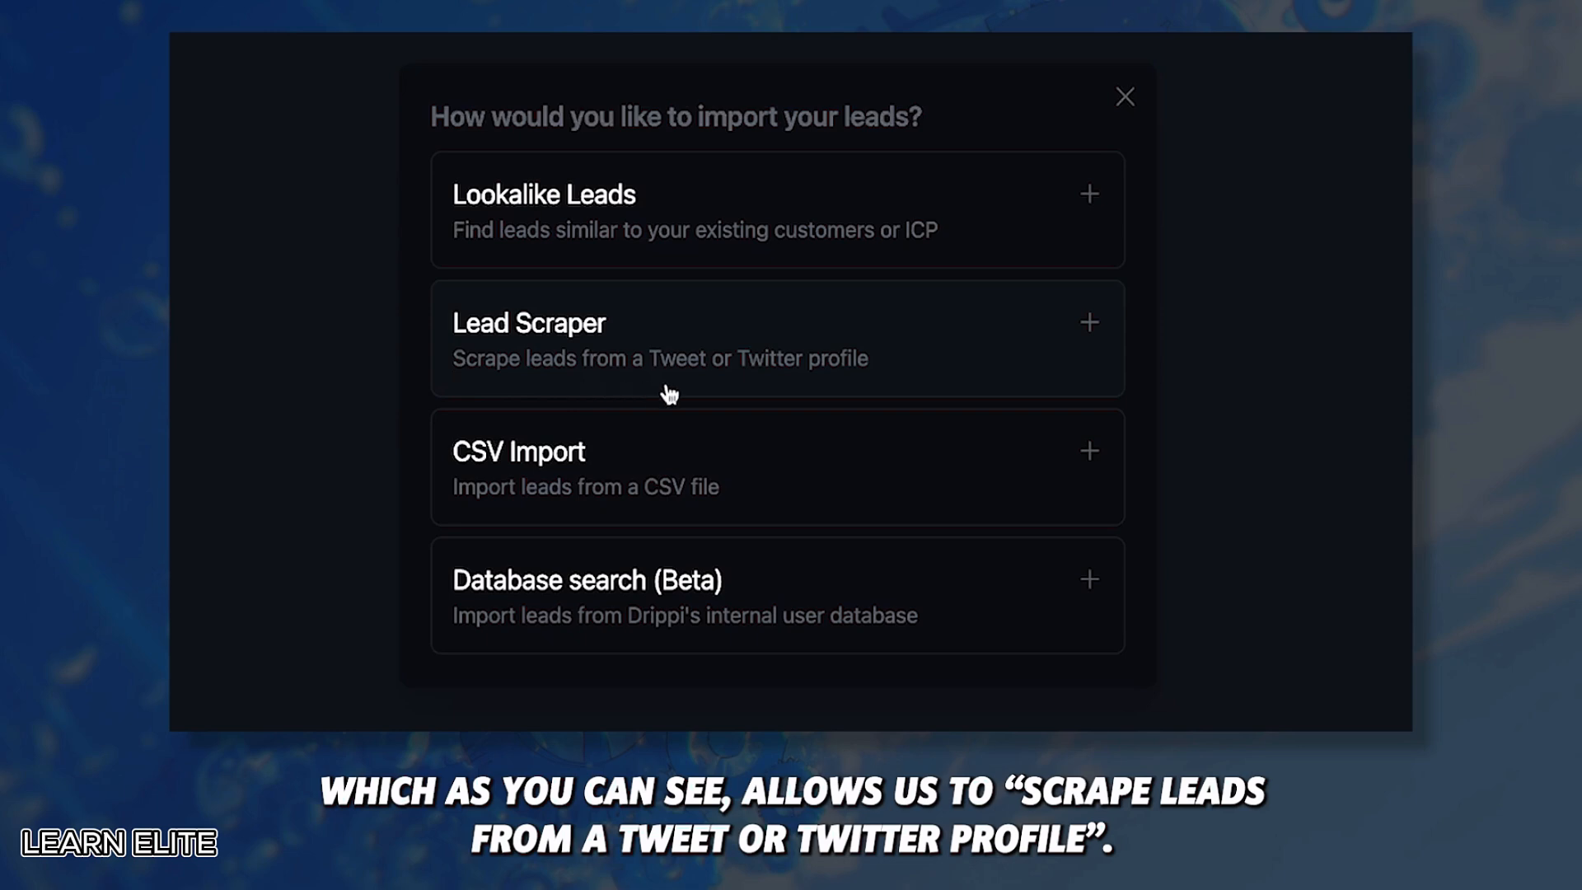
pyautogui.click(845, 338)
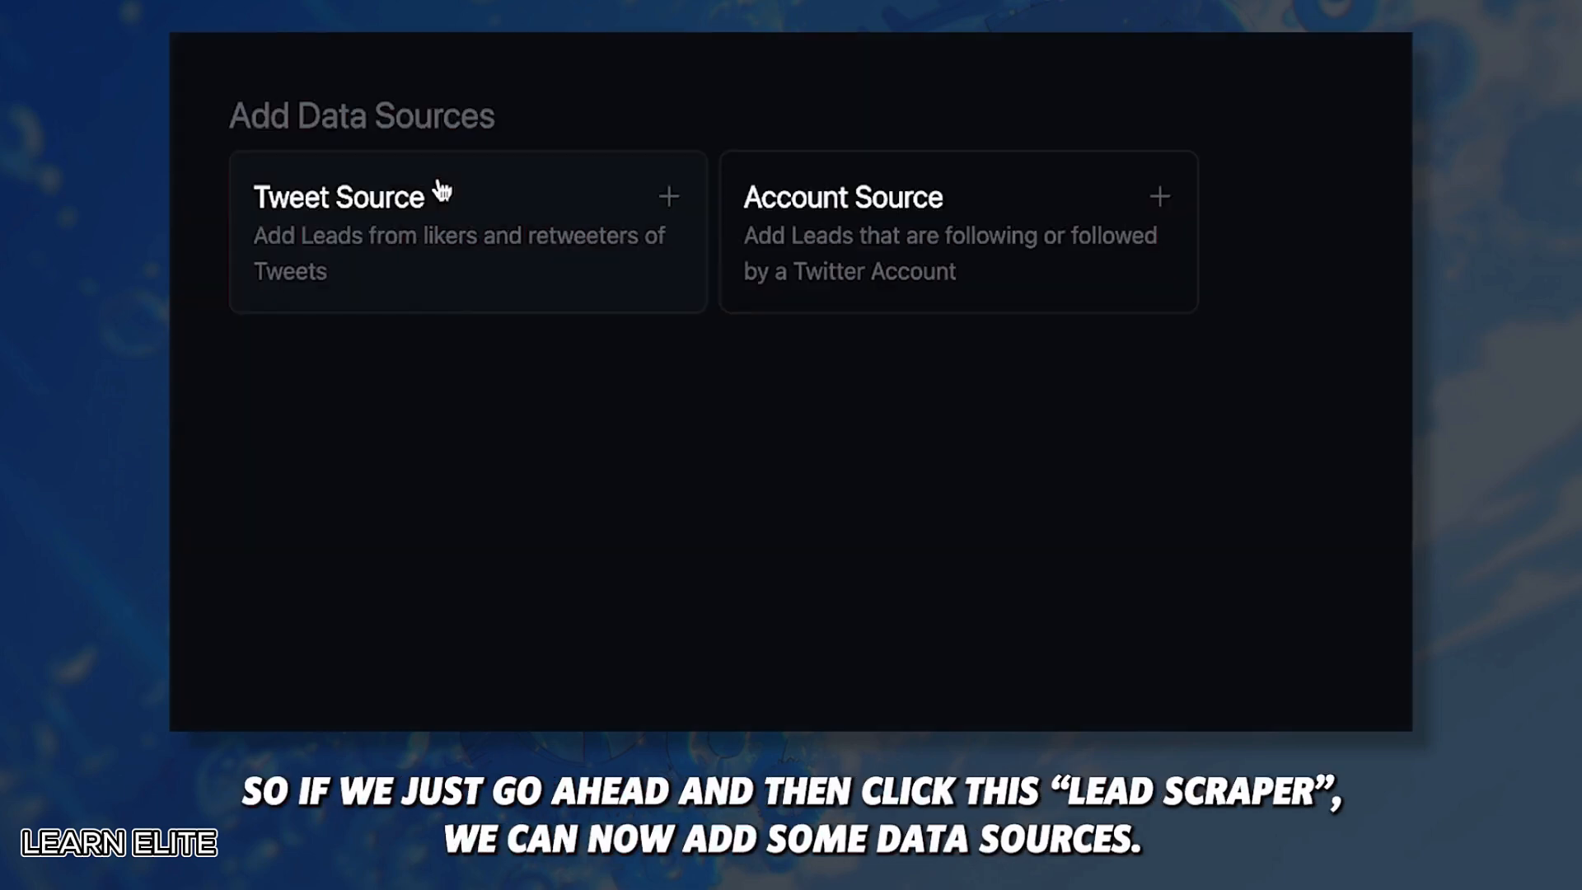
pyautogui.click(946, 264)
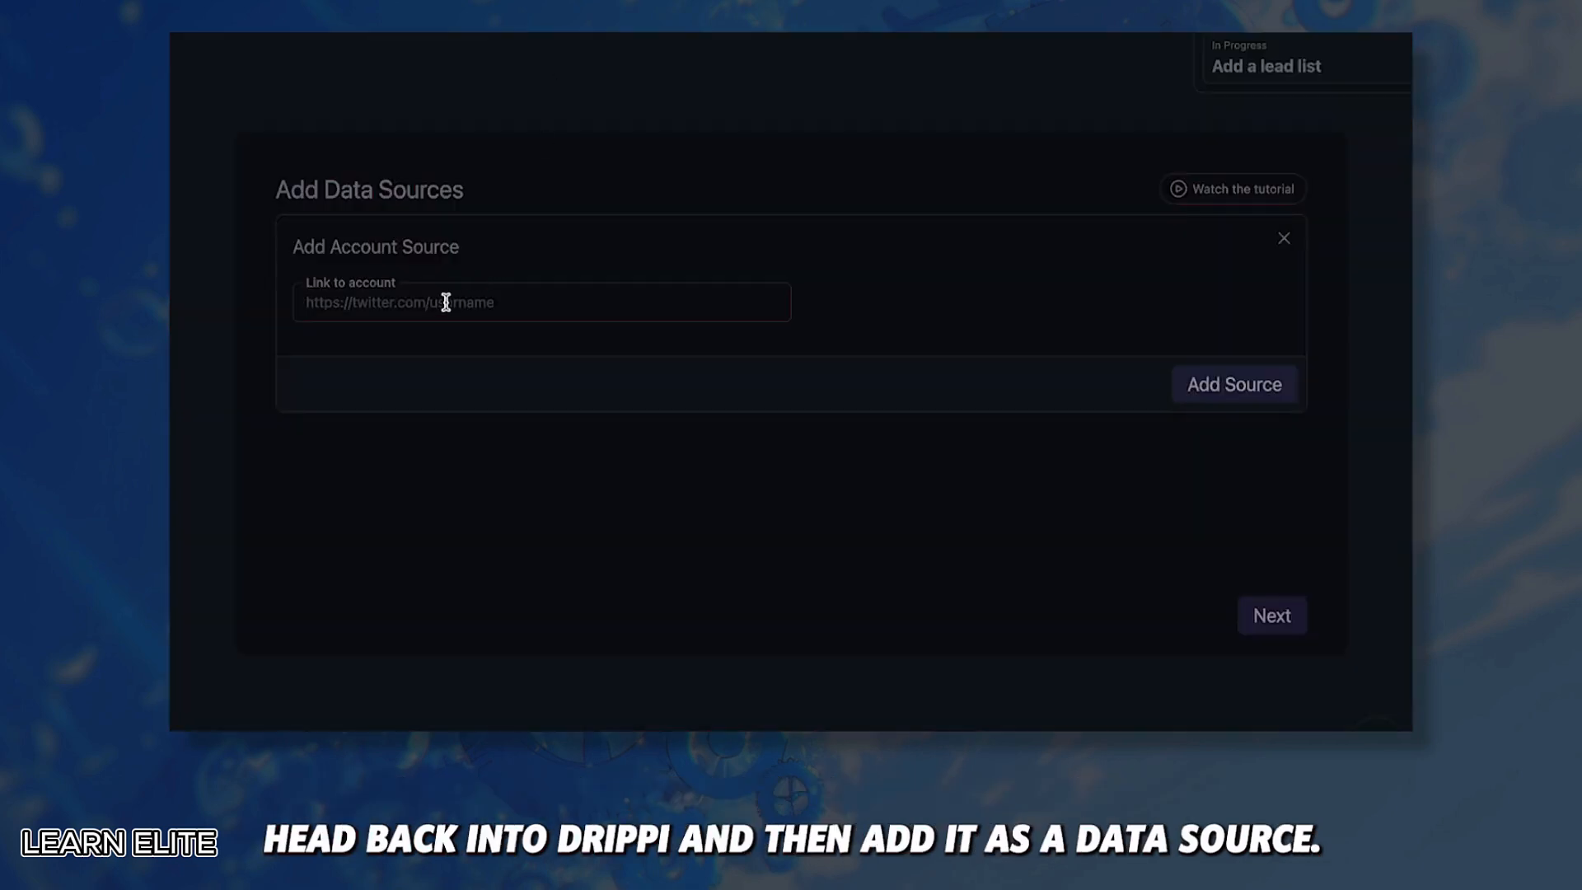
pyautogui.write('https://x.com/GrantCardone')
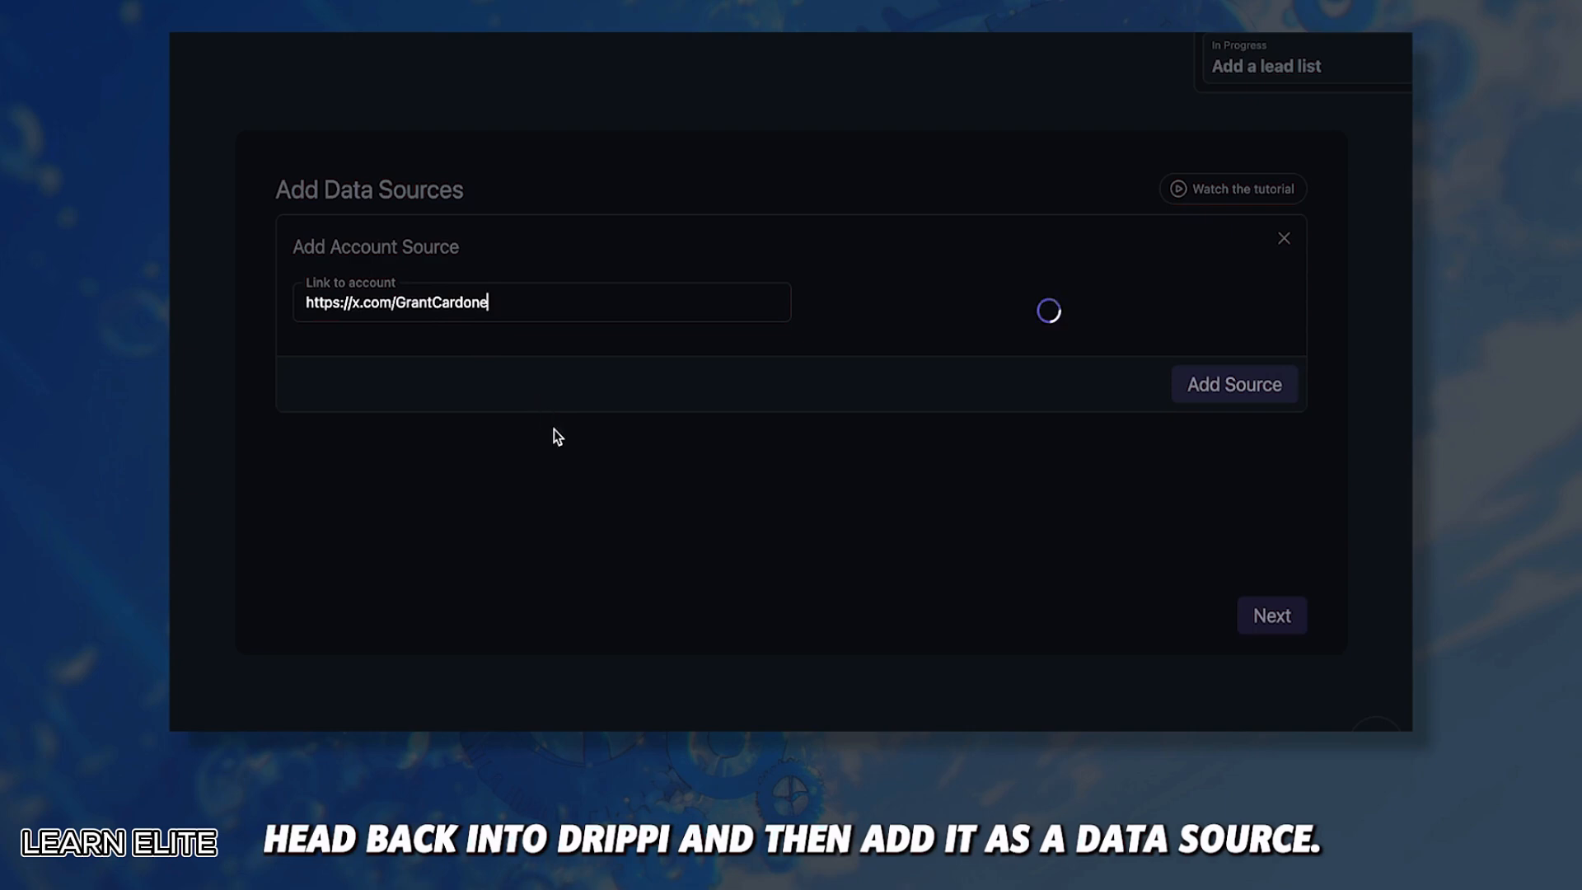
pyautogui.moveTo(437, 298); pyautogui.dragTo(339, 297)
pyautogui.click(298, 296)
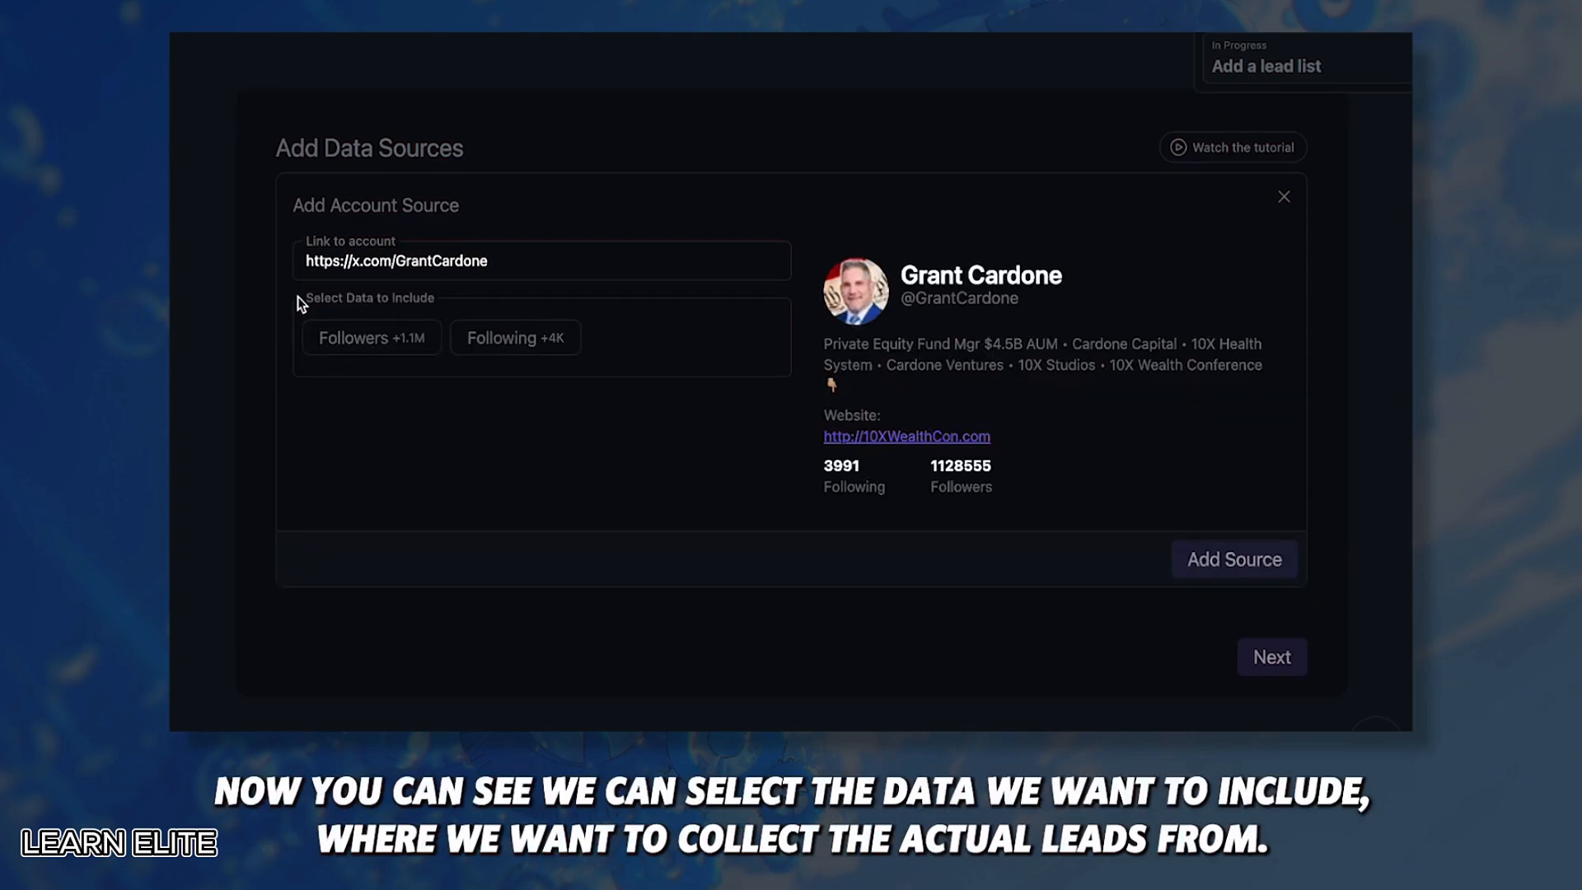
pyautogui.click(363, 346)
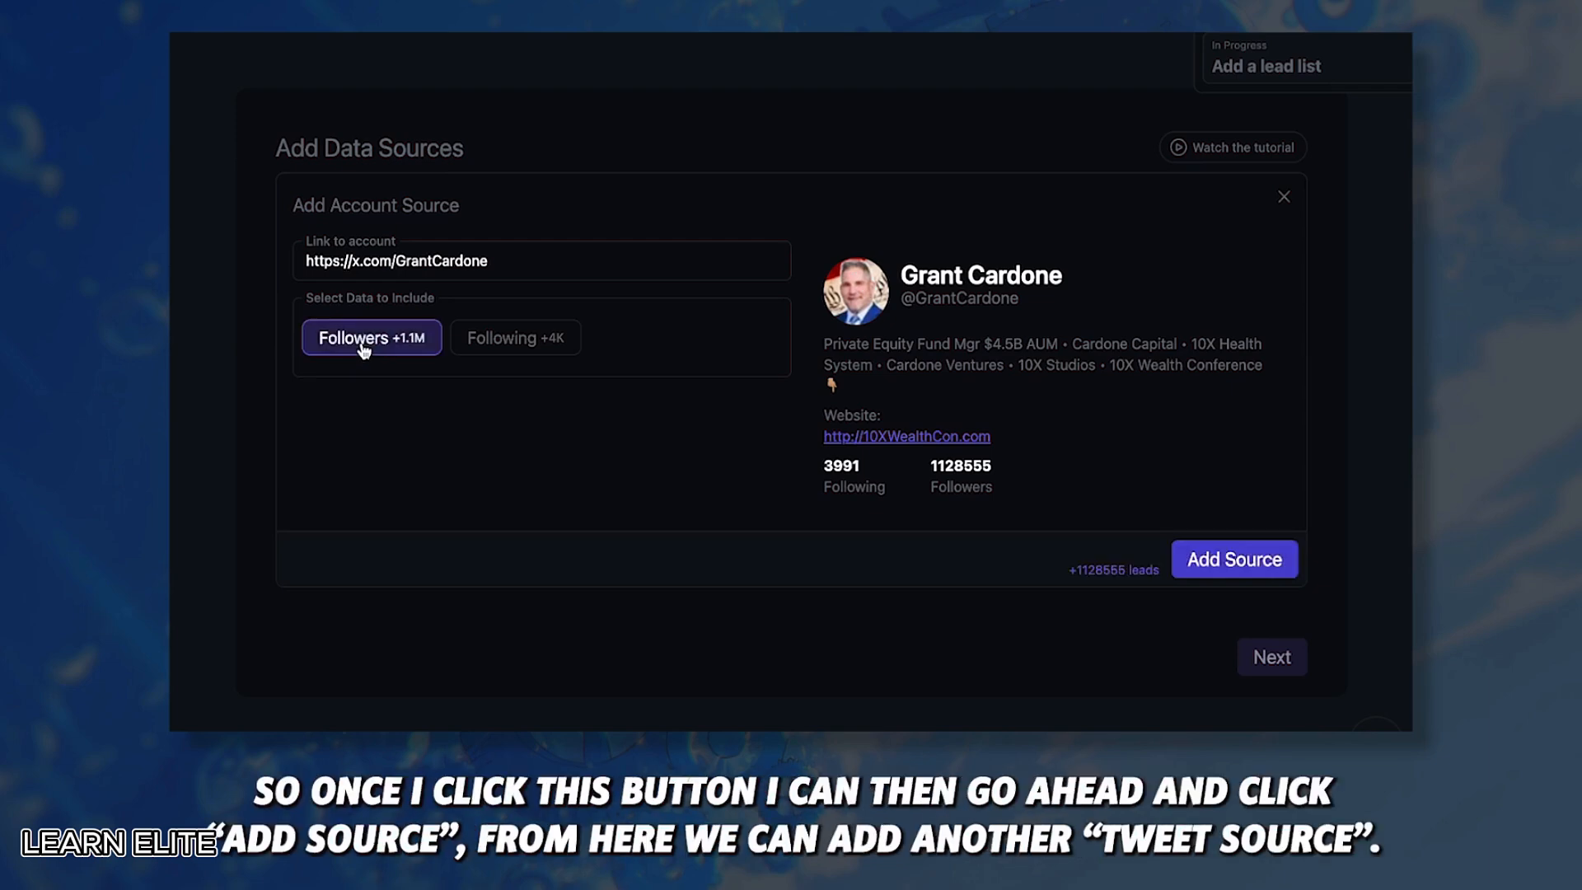
pyautogui.click(1246, 563)
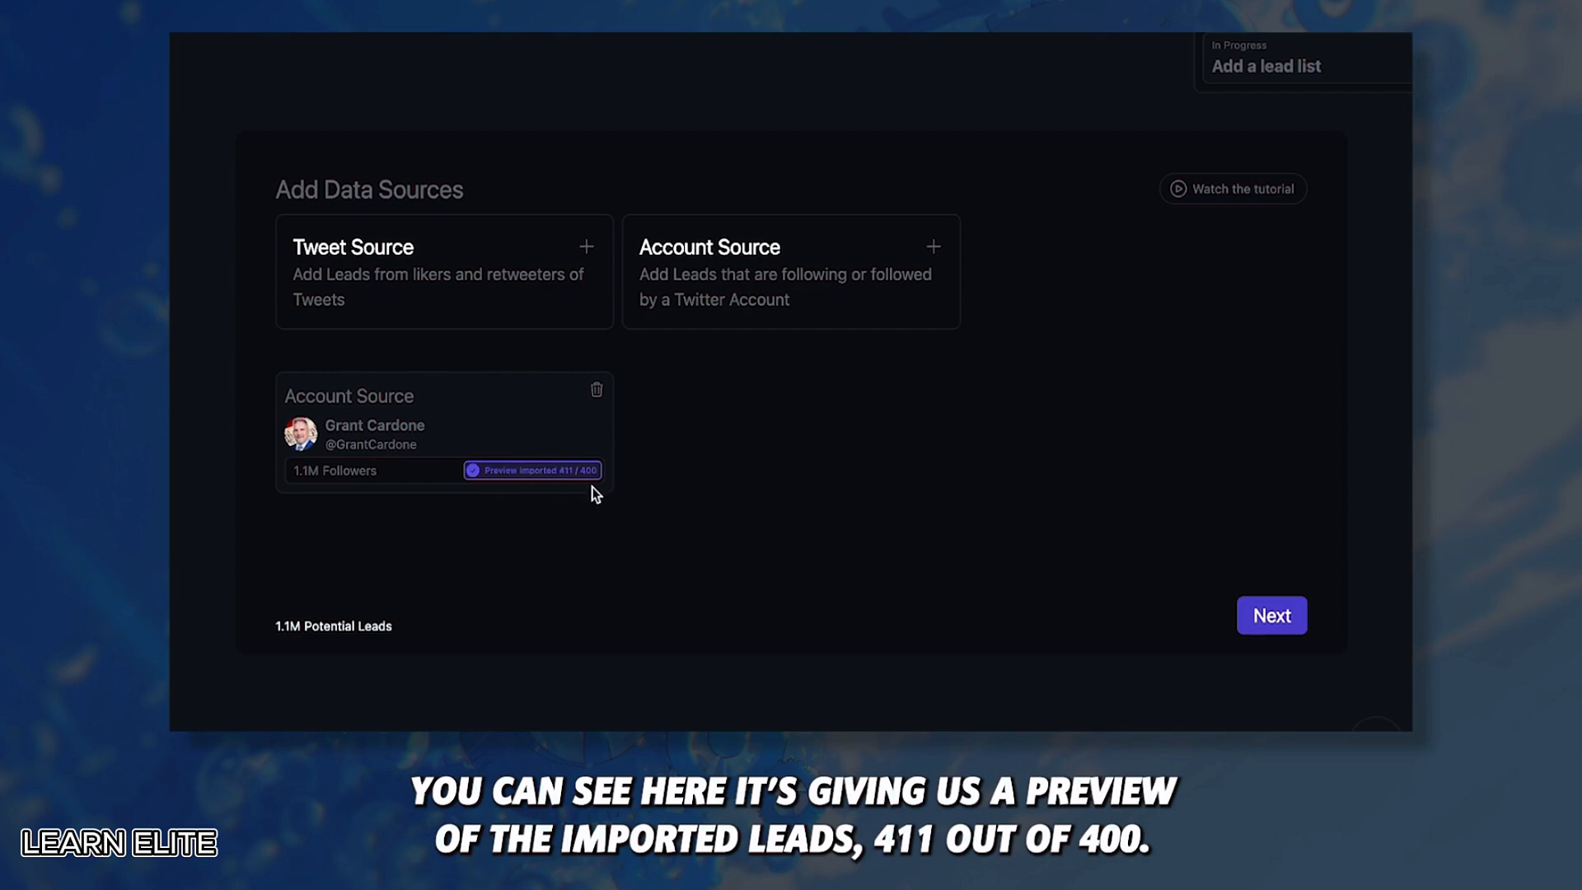
# - Continue to the lead filters and add a Number of Followers filter for greater than 100
pyautogui.click(1264, 614)
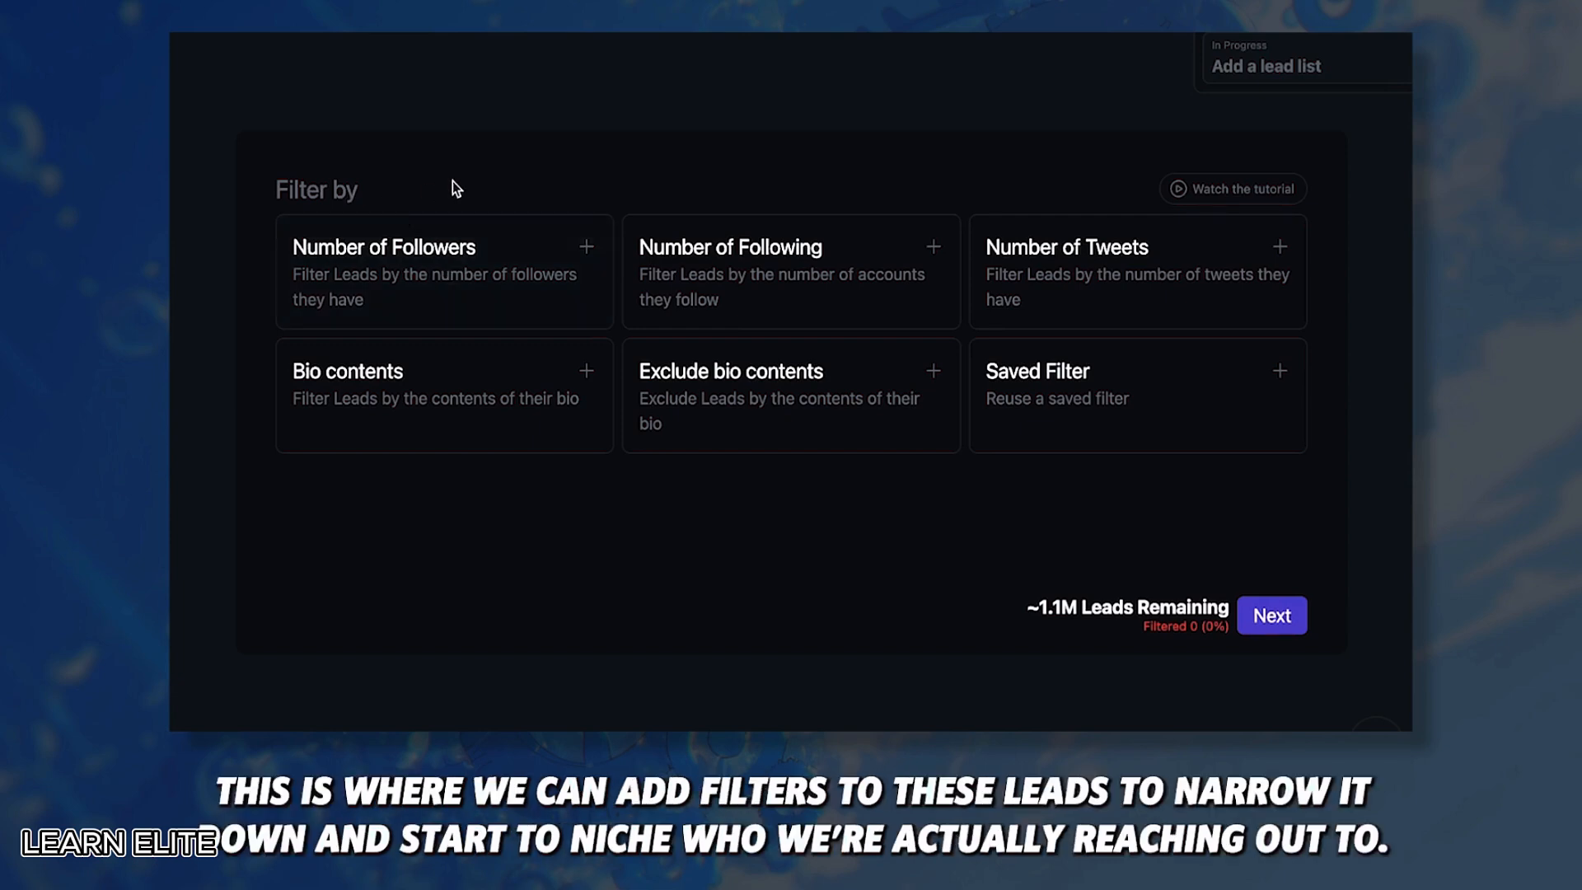
pyautogui.click(487, 272)
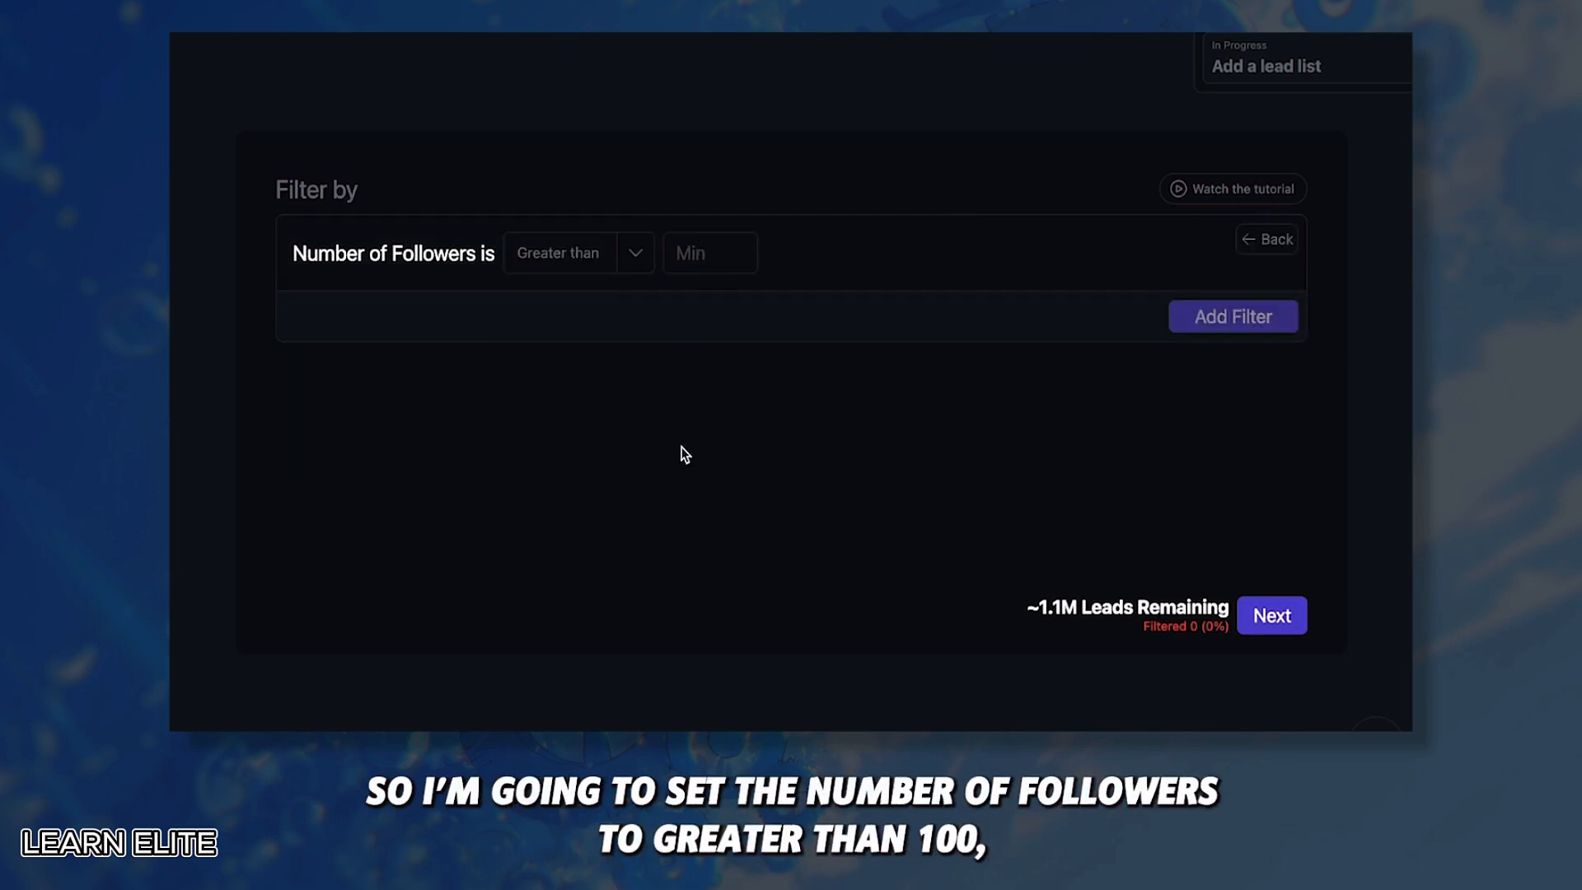
pyautogui.click(697, 262)
pyautogui.write('100')
pyautogui.click(1199, 330)
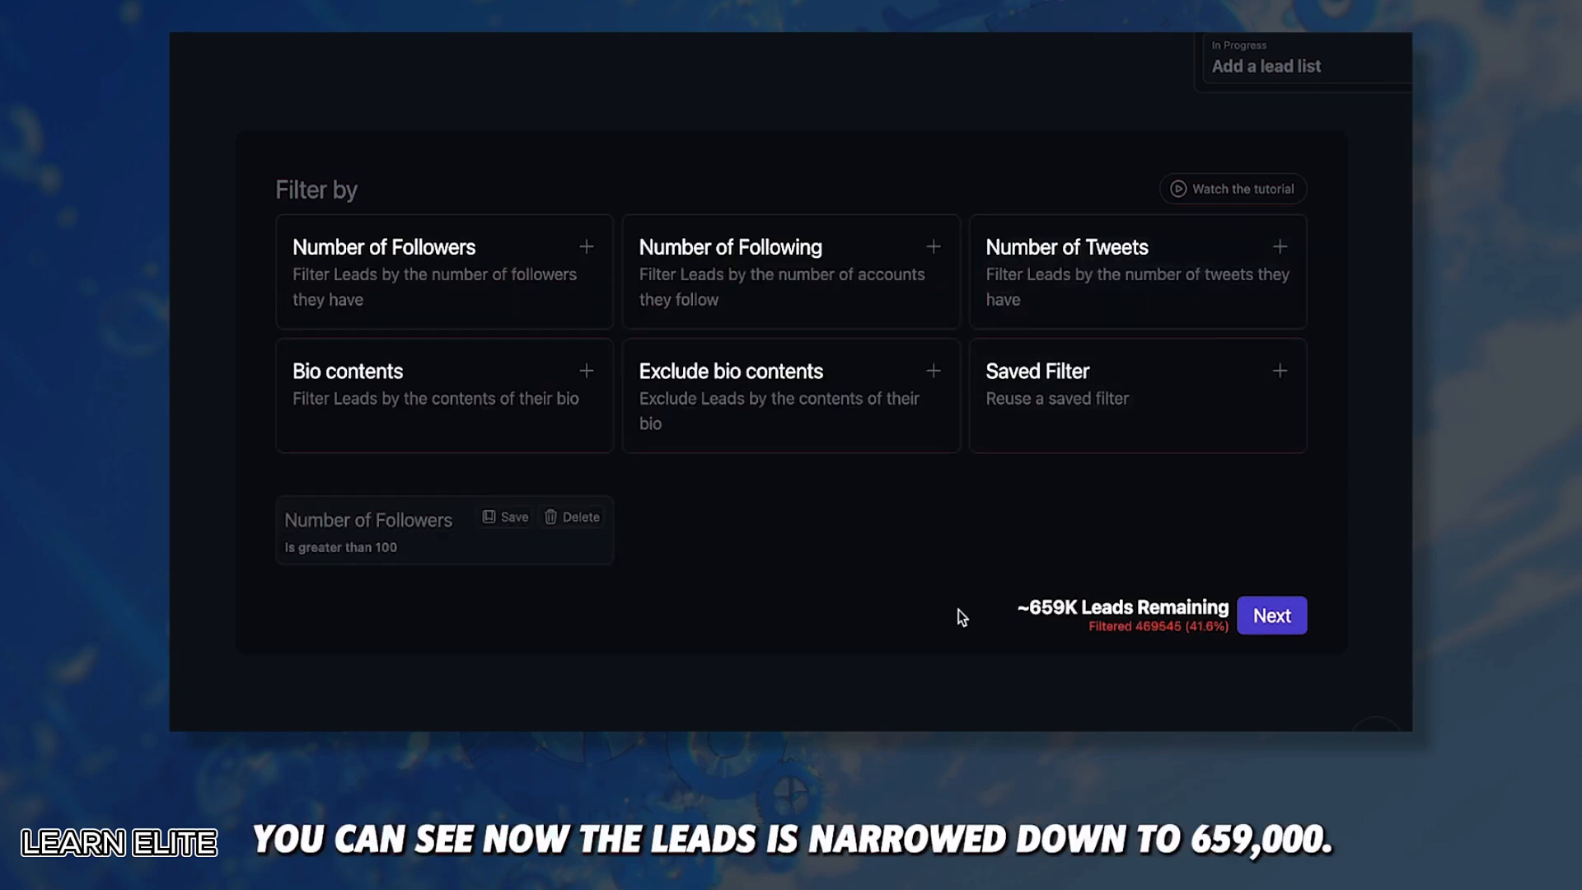
pyautogui.moveTo(1027, 609); pyautogui.dragTo(1079, 610)
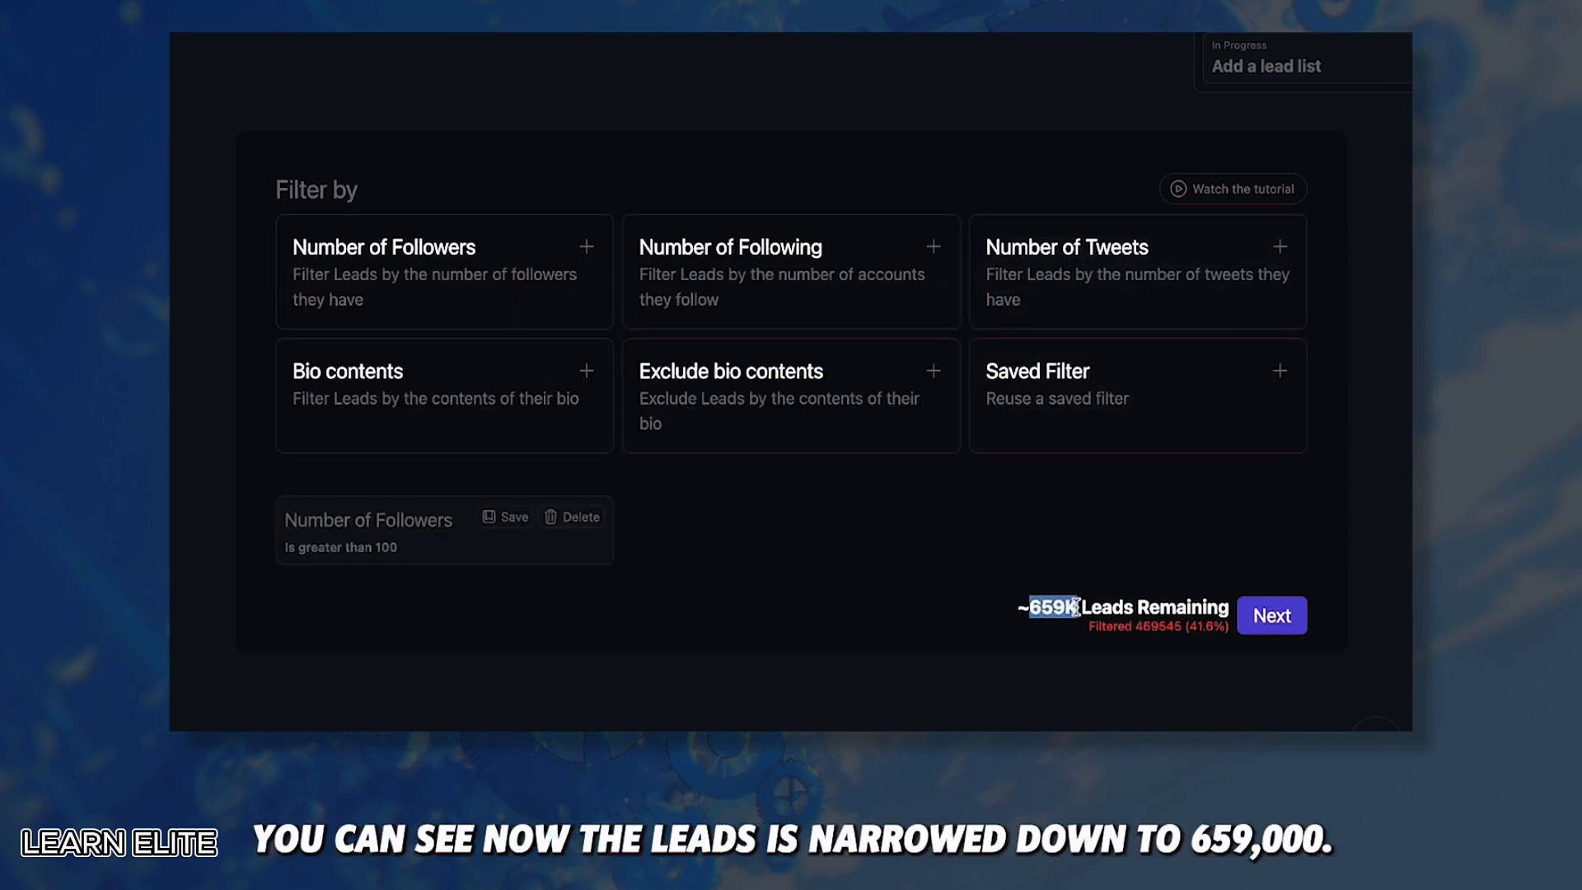
# - Begin a Bio contents filter with the words businesses, entrepreneur and real estate
pyautogui.click(477, 399)
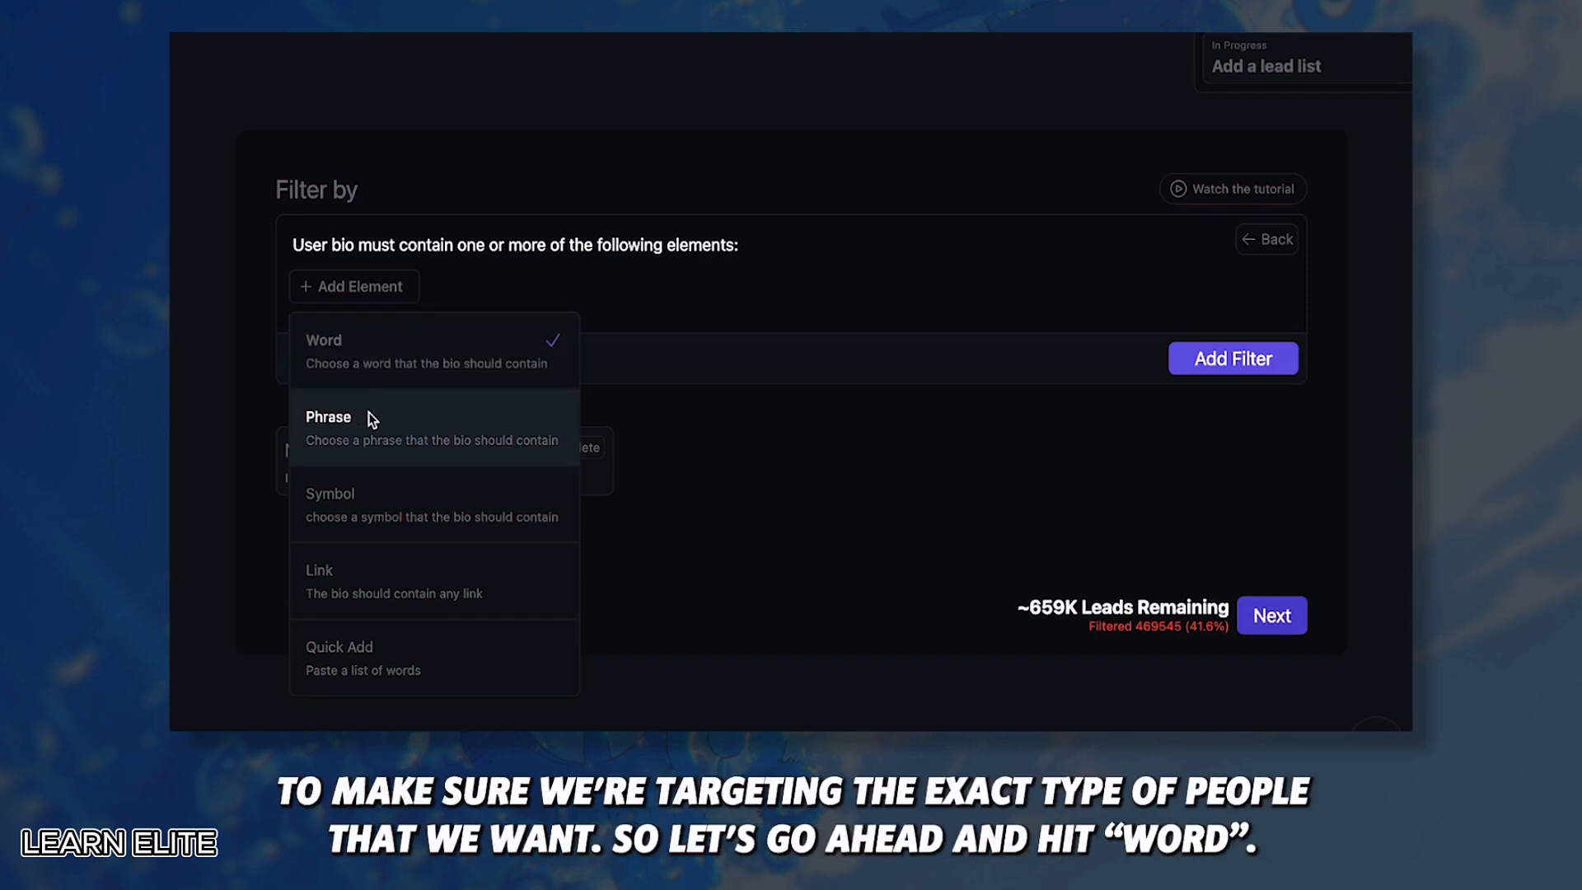
pyautogui.click(428, 360)
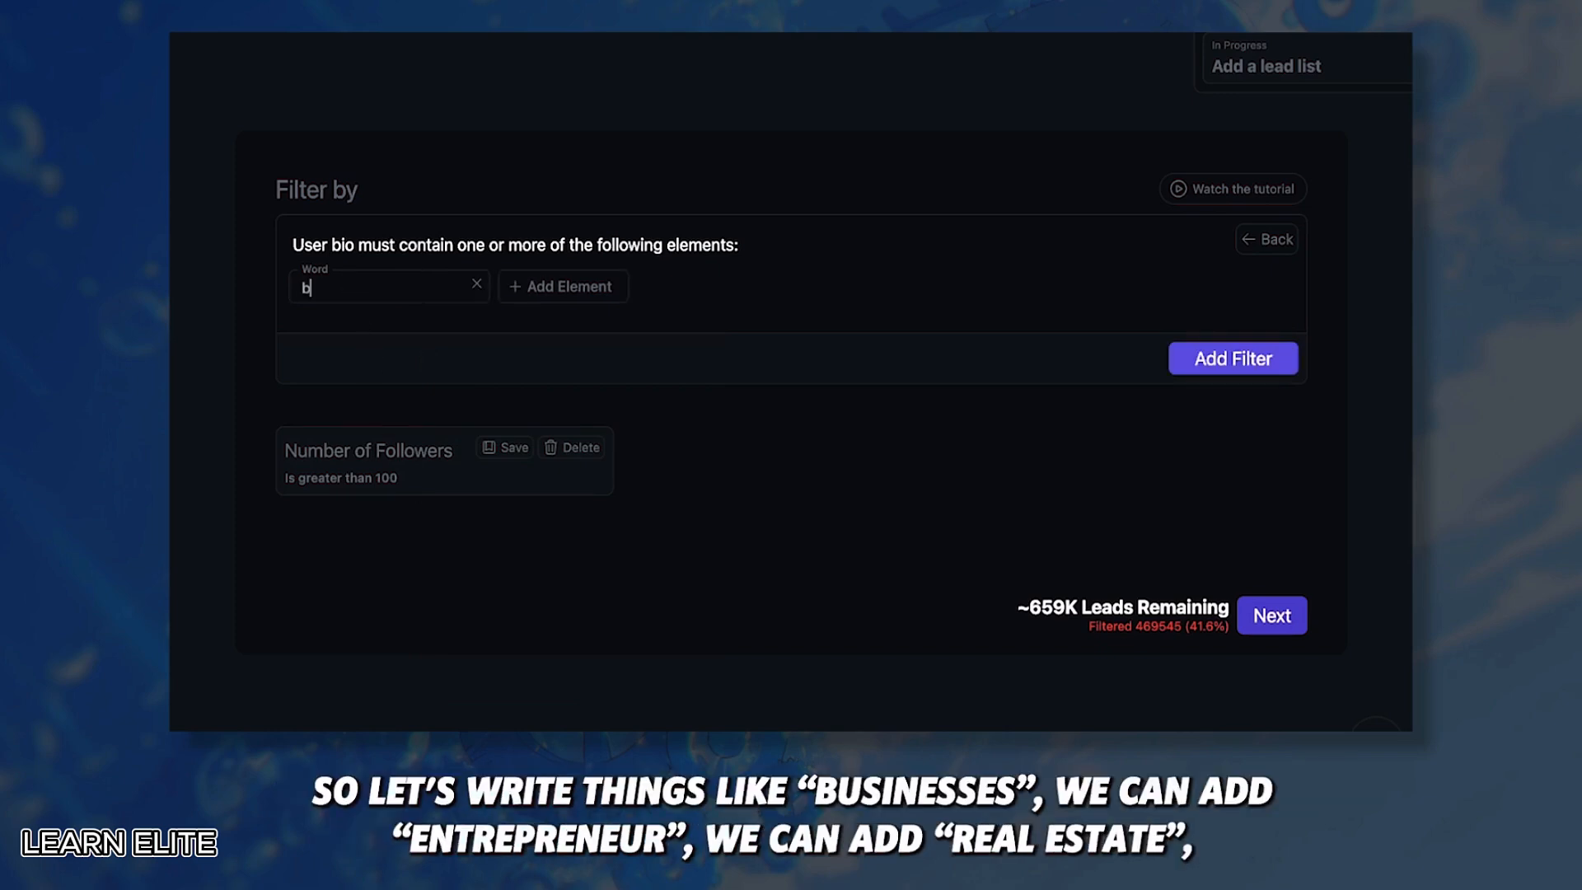
pyautogui.write('businesses')
pyautogui.press('Return')
pyautogui.write('entre')
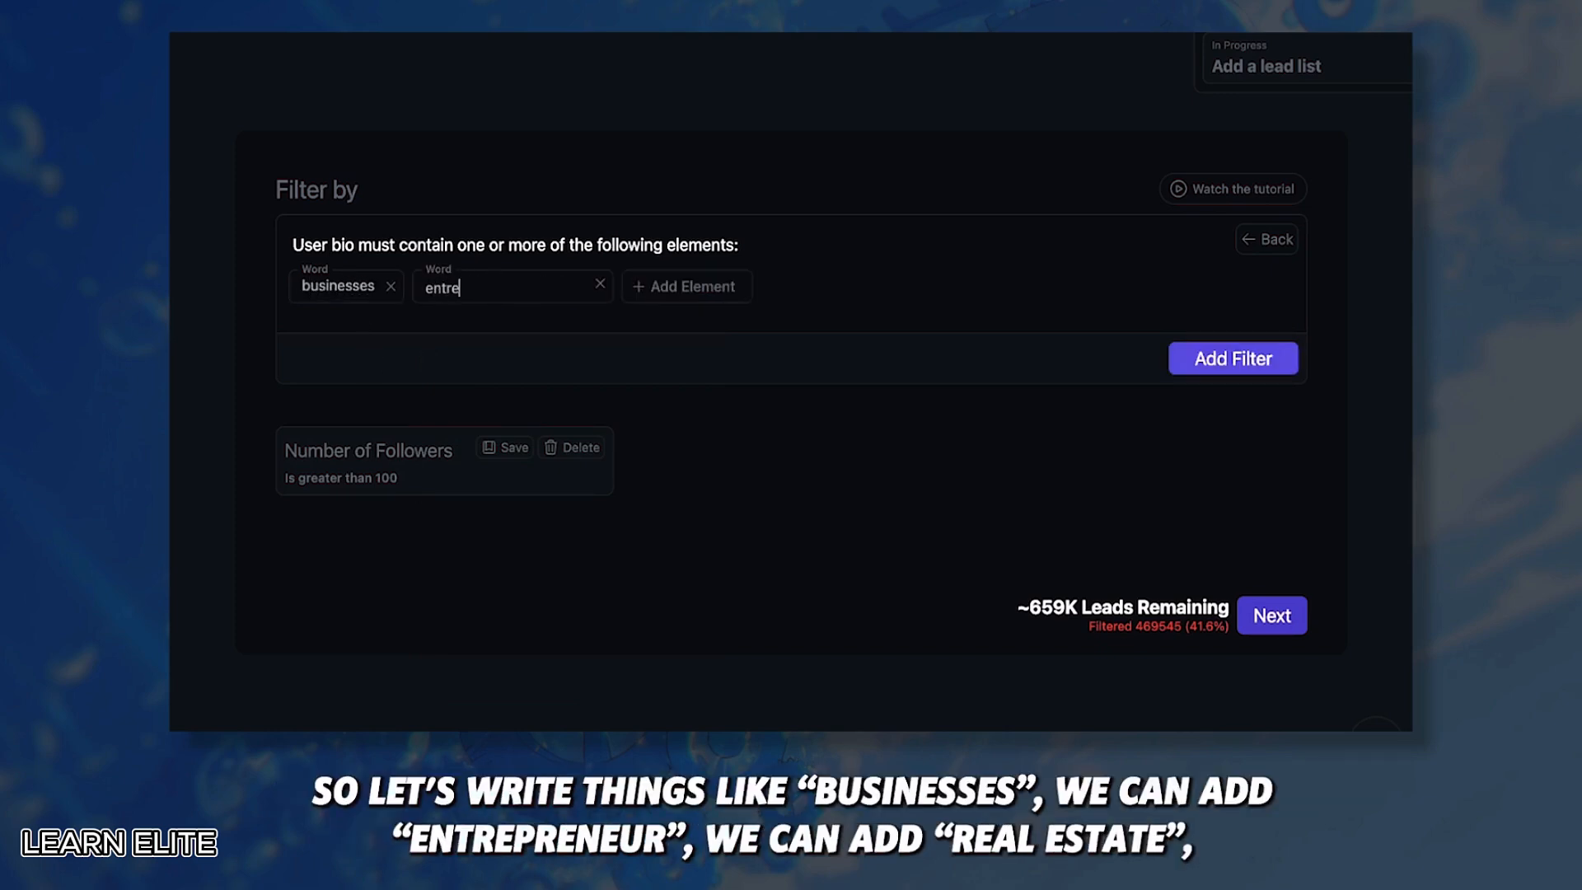
pyautogui.write('preneur')
pyautogui.press('Return')
pyautogui.write('real estate')
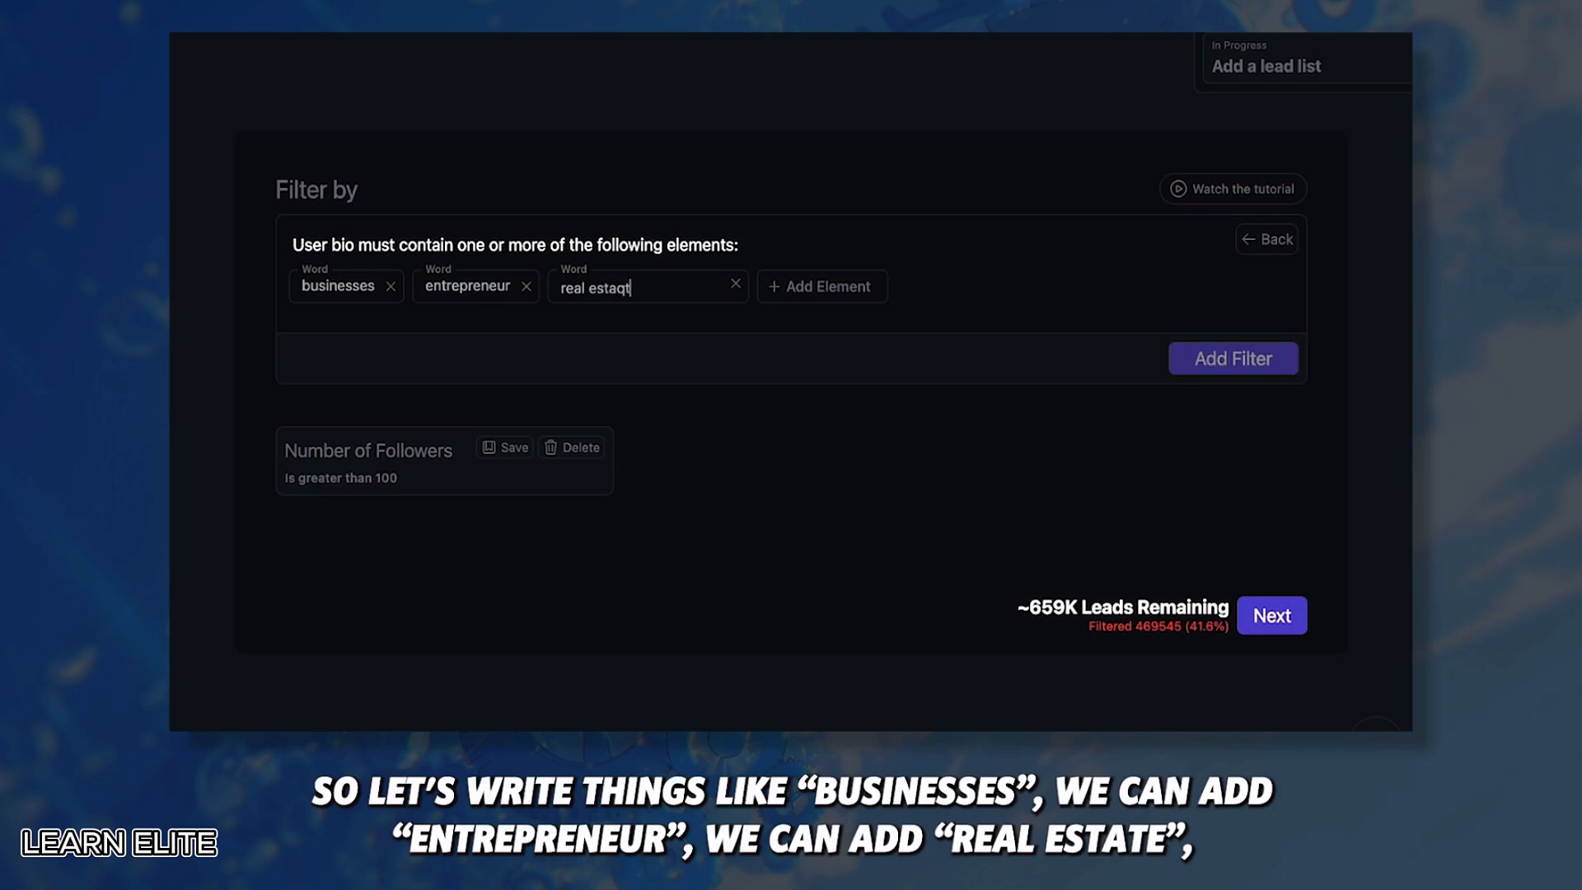
pyautogui.press('Return')
# - Add the words millionaire, billionaire, agency and coaches to the bio filter
pyautogui.write('millionaire')
pyautogui.press('Return')
pyautogui.write('billionaire')
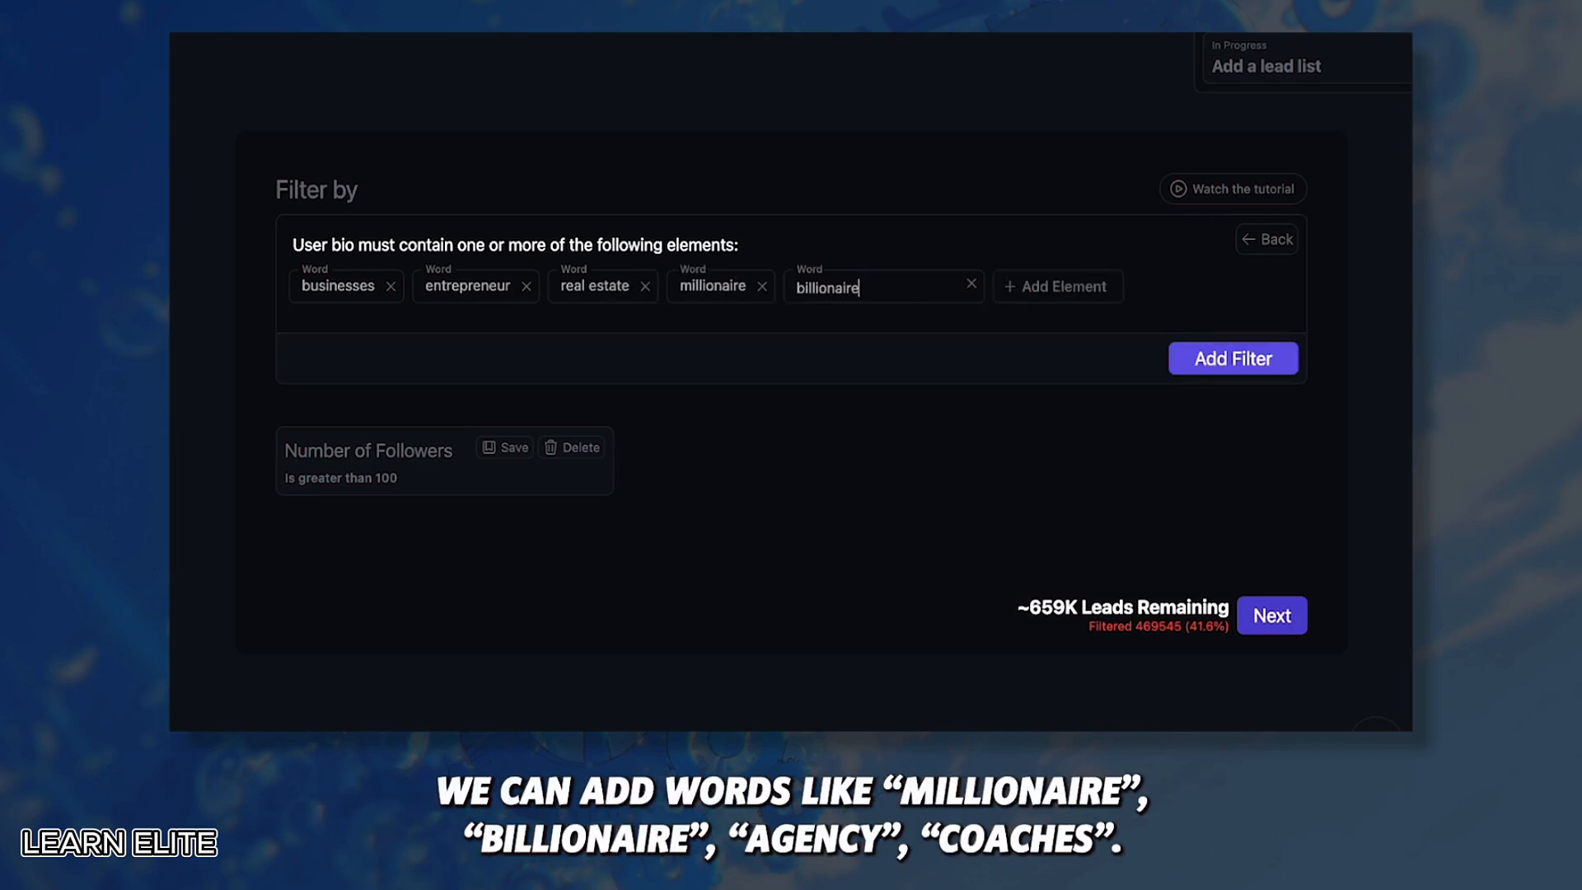
pyautogui.press('Return')
pyautogui.write('agency')
pyautogui.press('Return')
pyautogui.write('coaches')
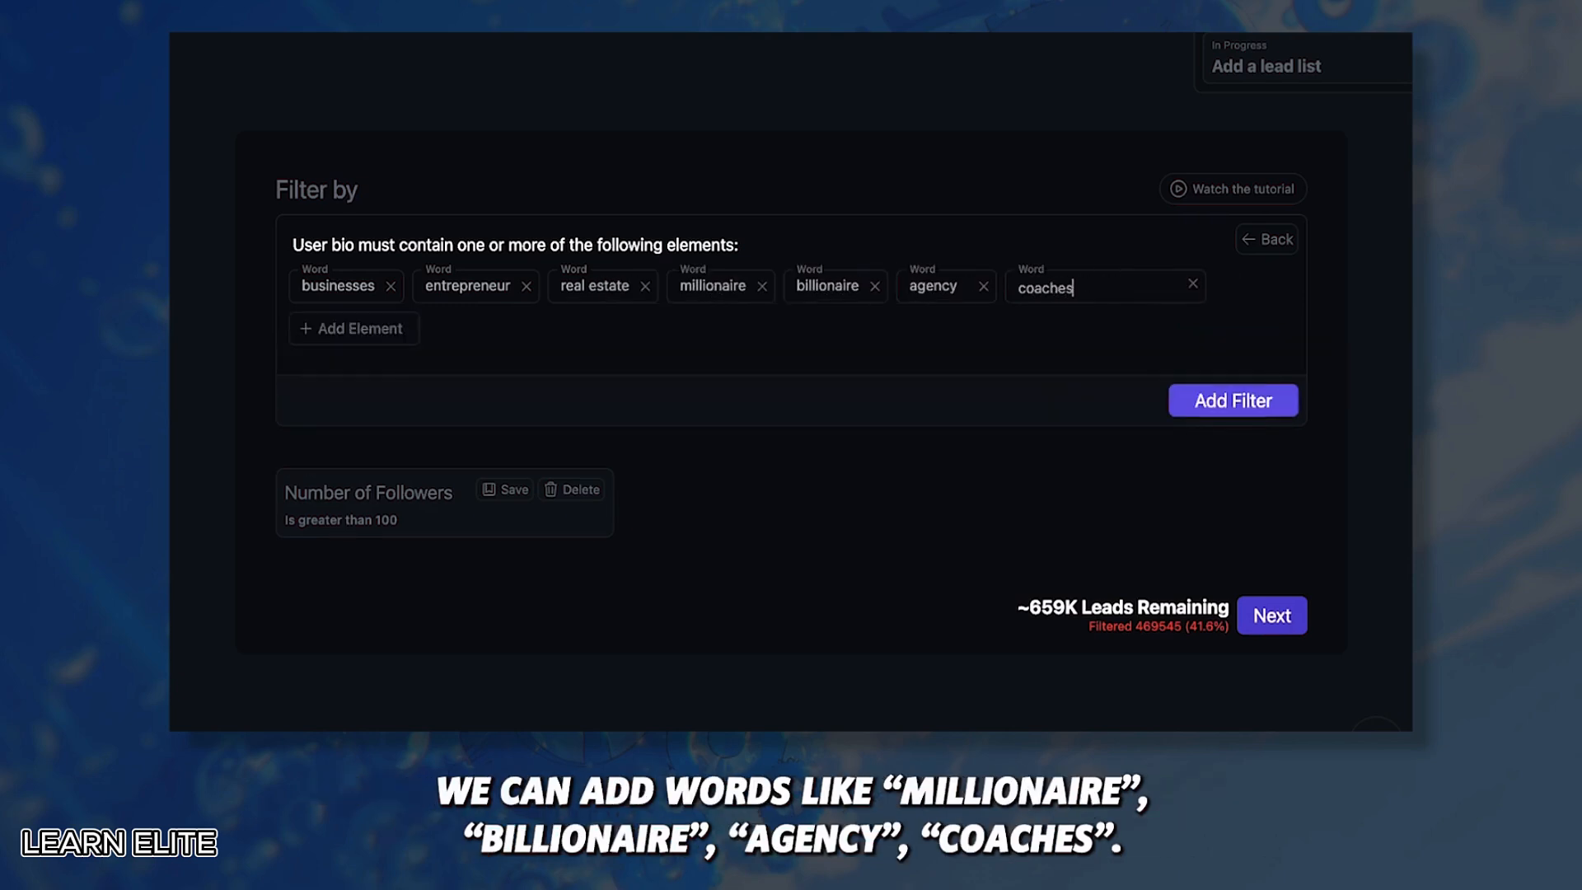
pyautogui.press('Return')
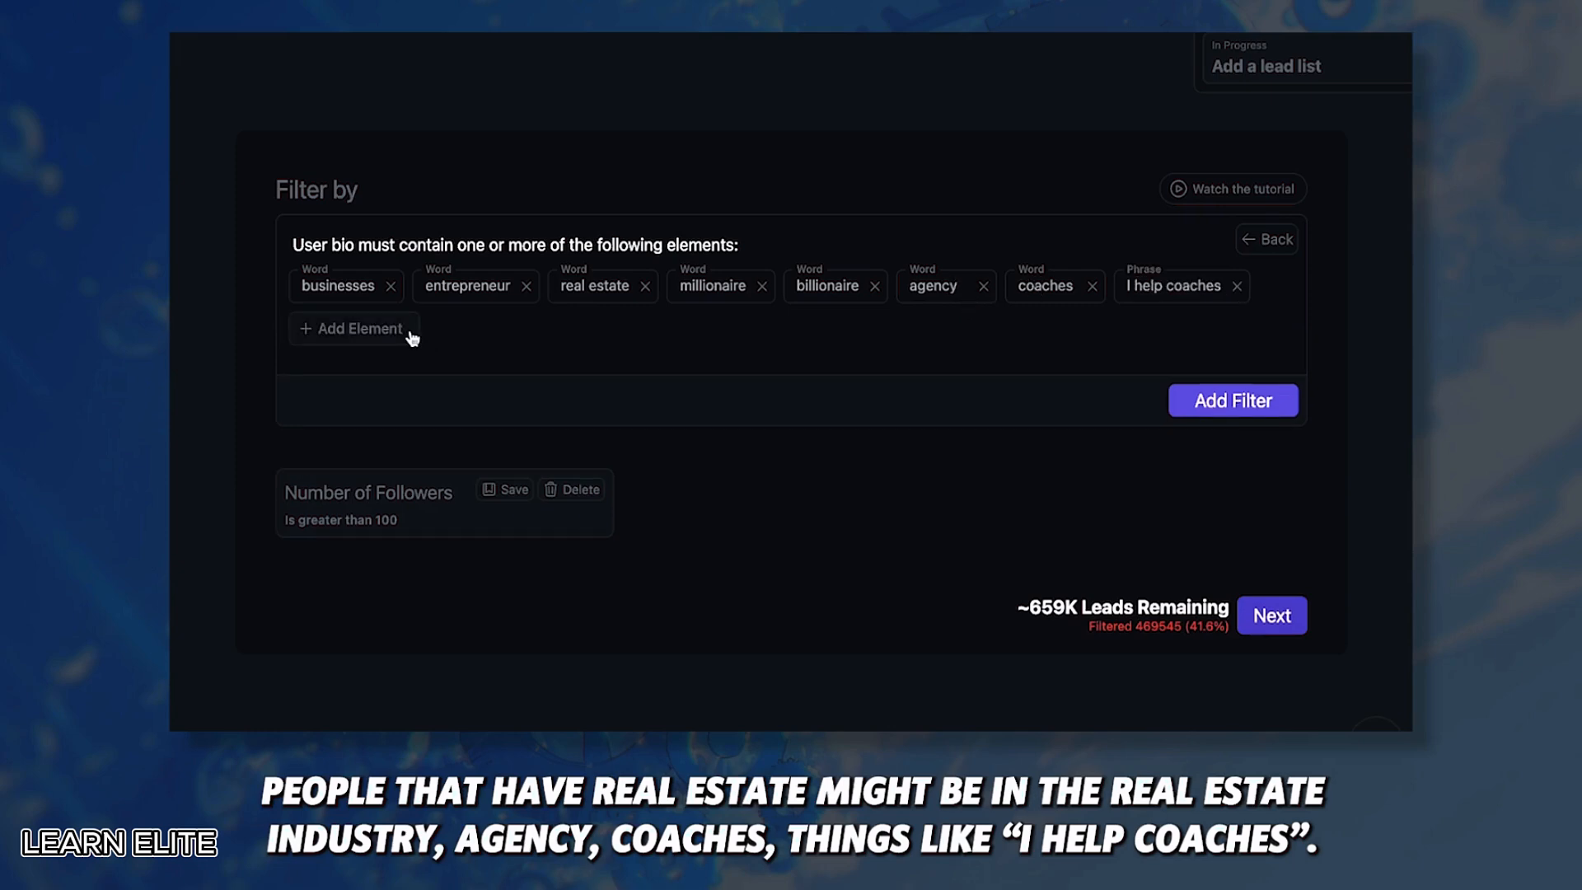
# - Quick-add the word list "scale, funnel, marketing, grow" to the bio elements and apply the Bio contents filter
pyautogui.click(412, 334)
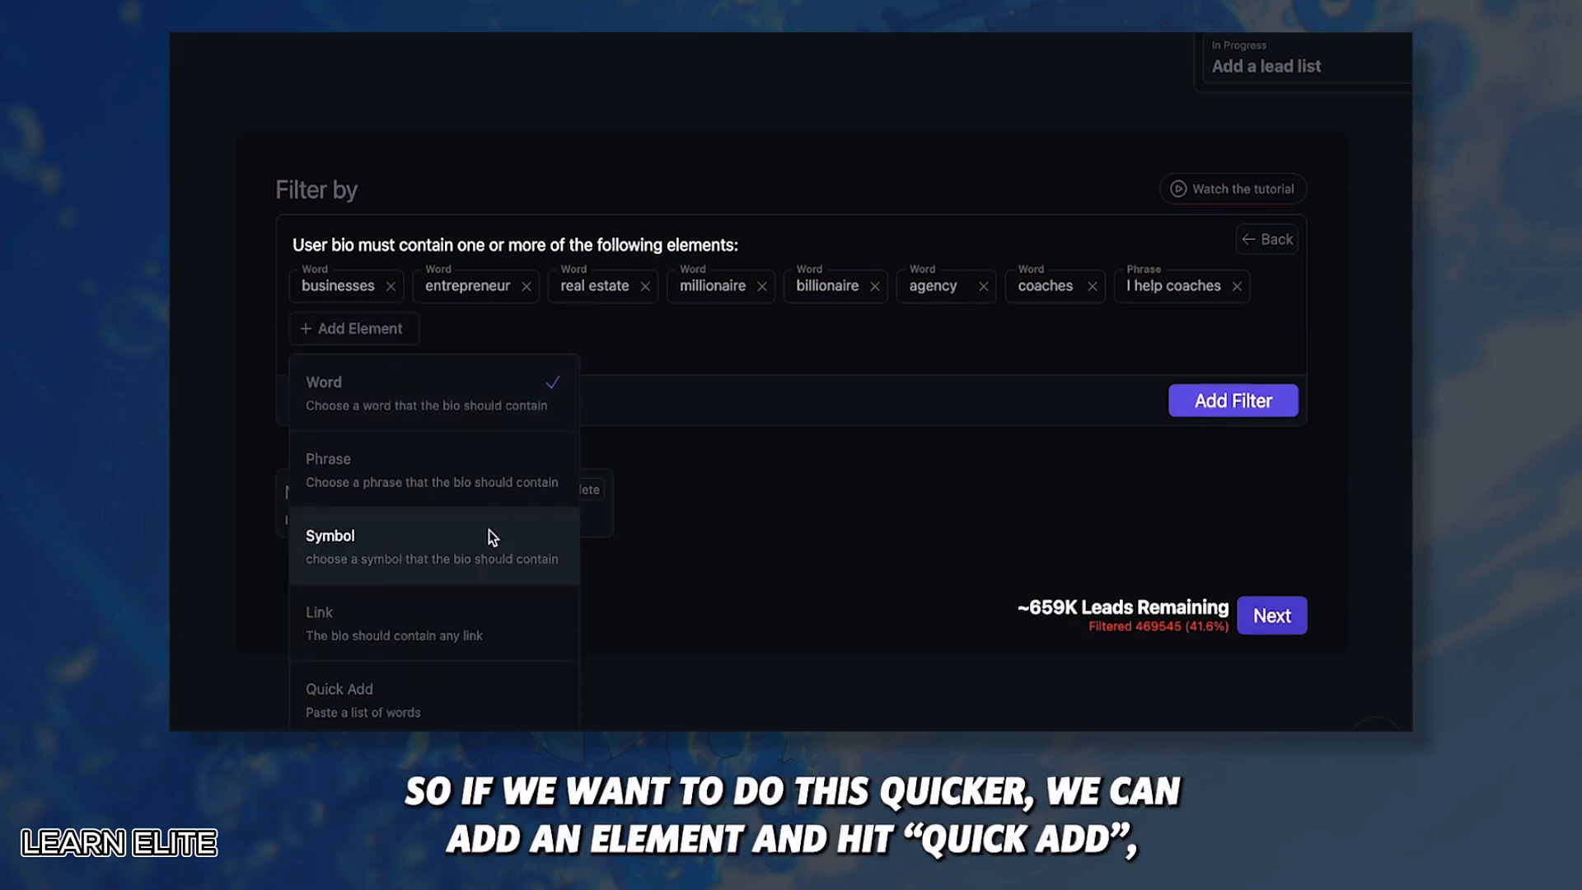
pyautogui.click(418, 704)
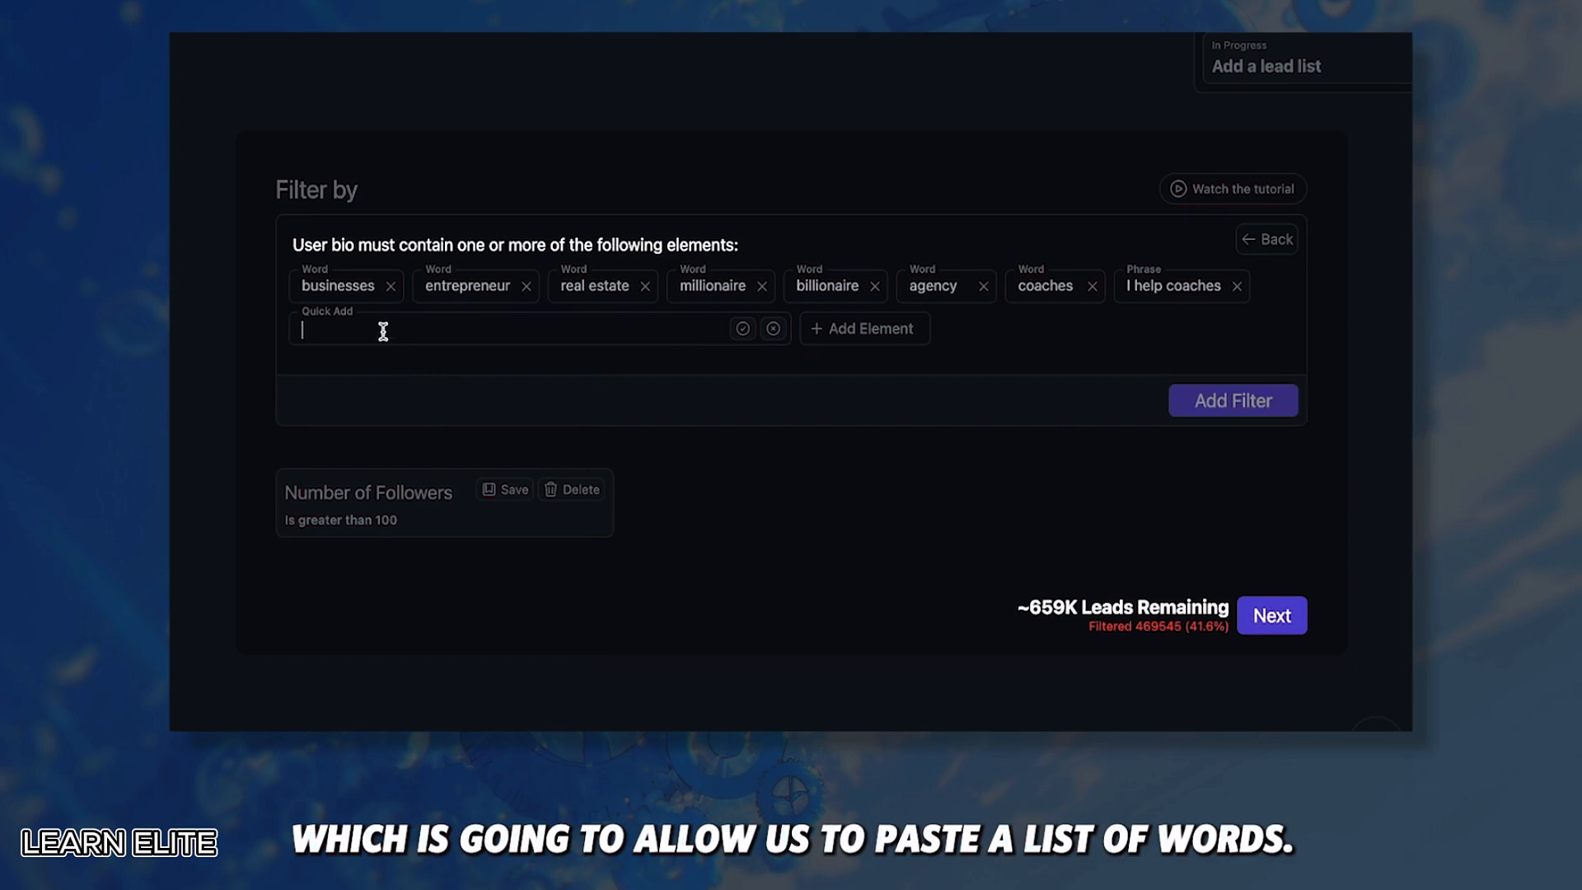
pyautogui.write('scal')
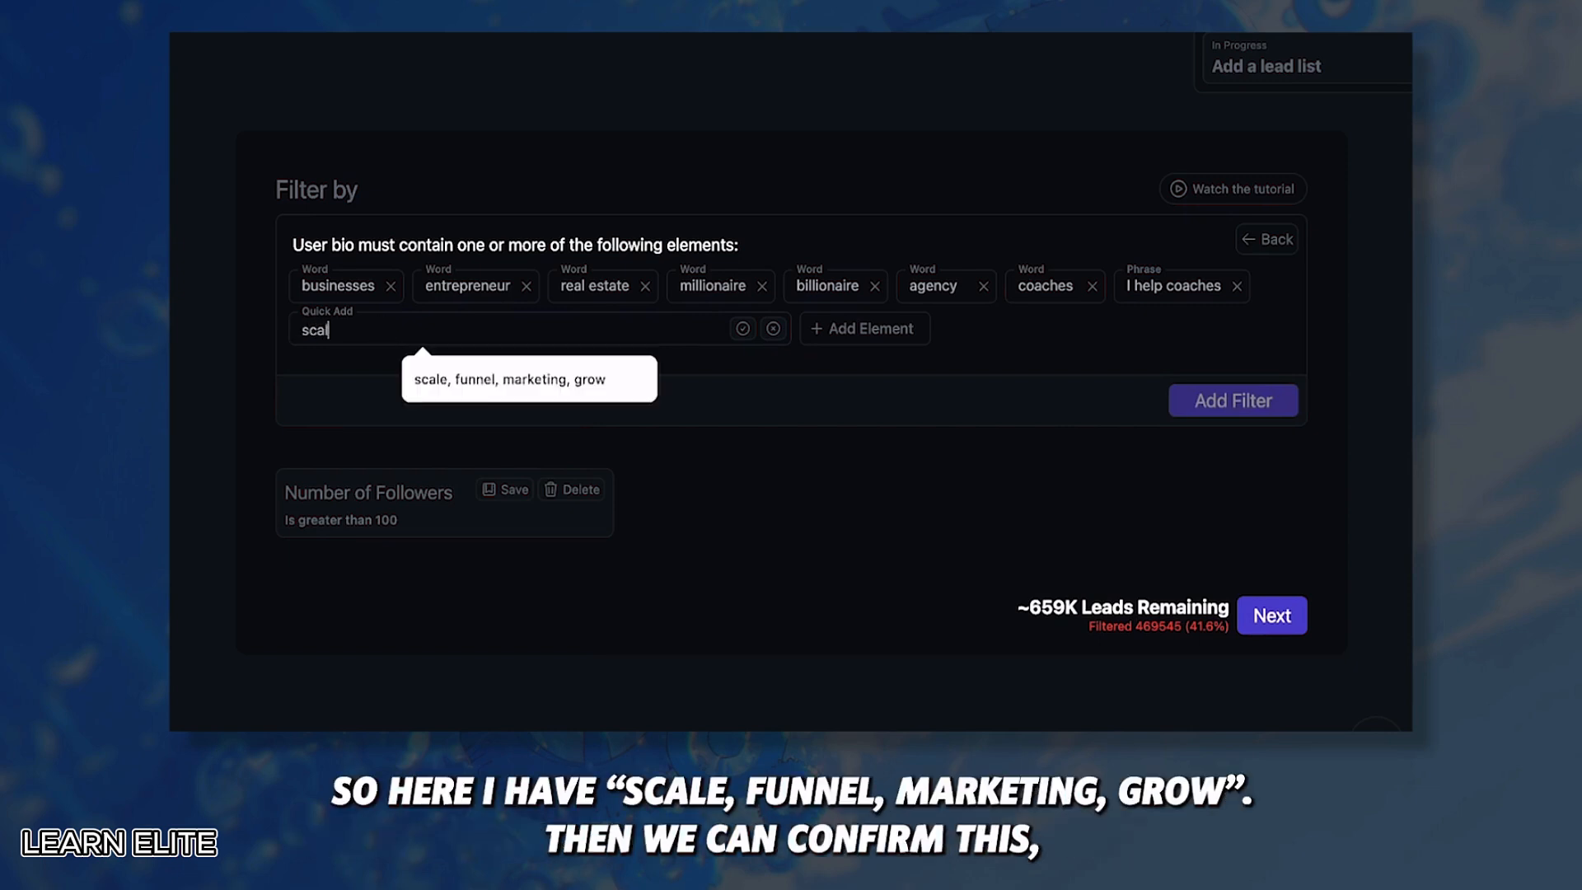
pyautogui.write('e, funnel, marketing, grow')
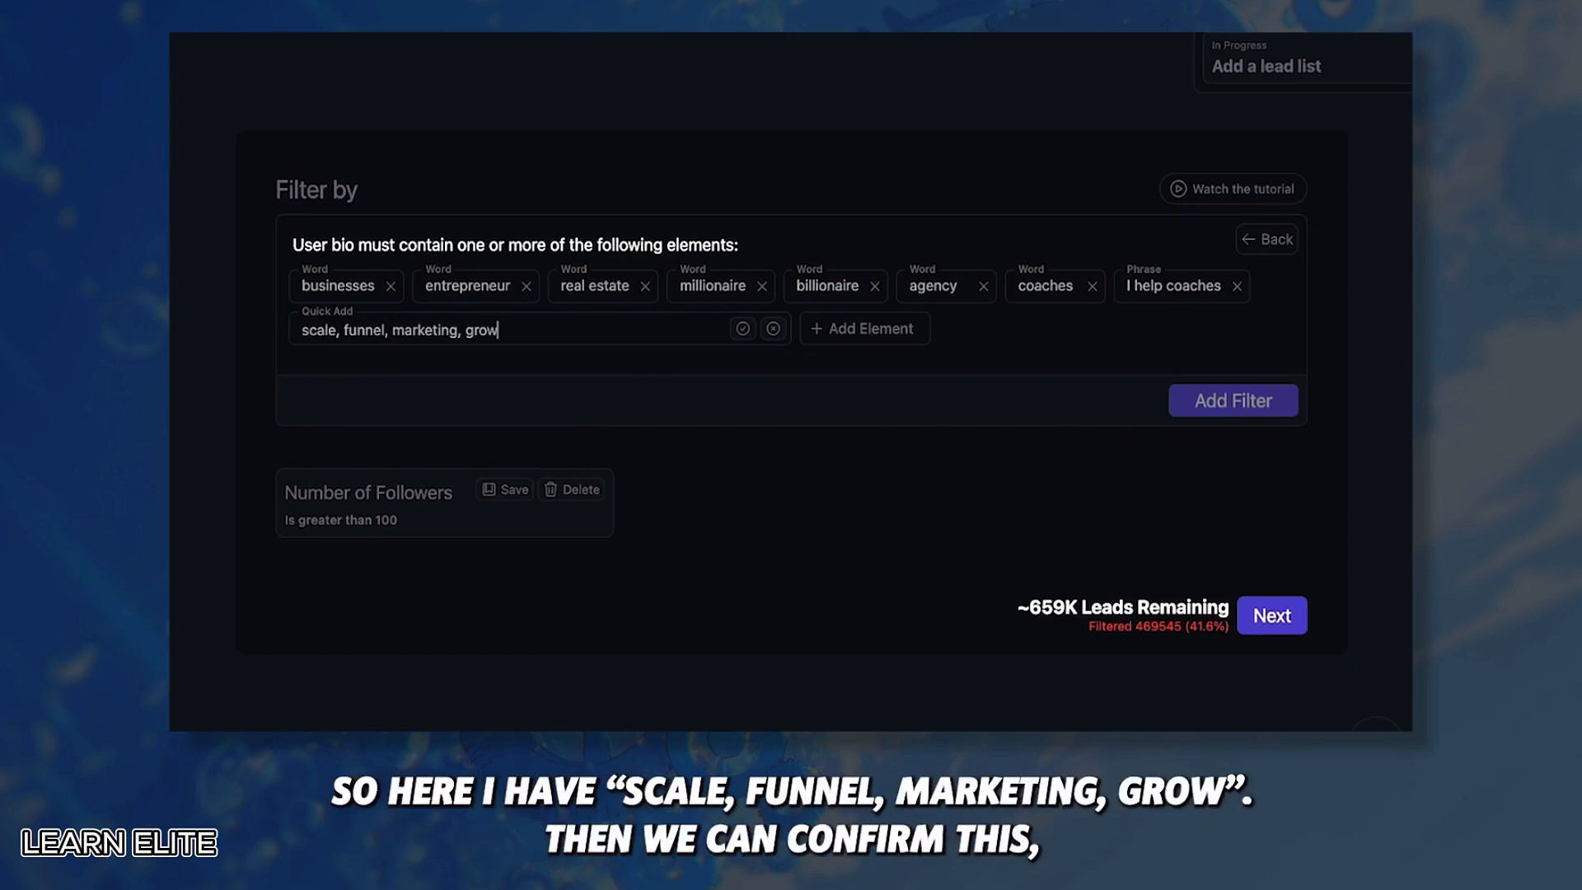
pyautogui.click(741, 330)
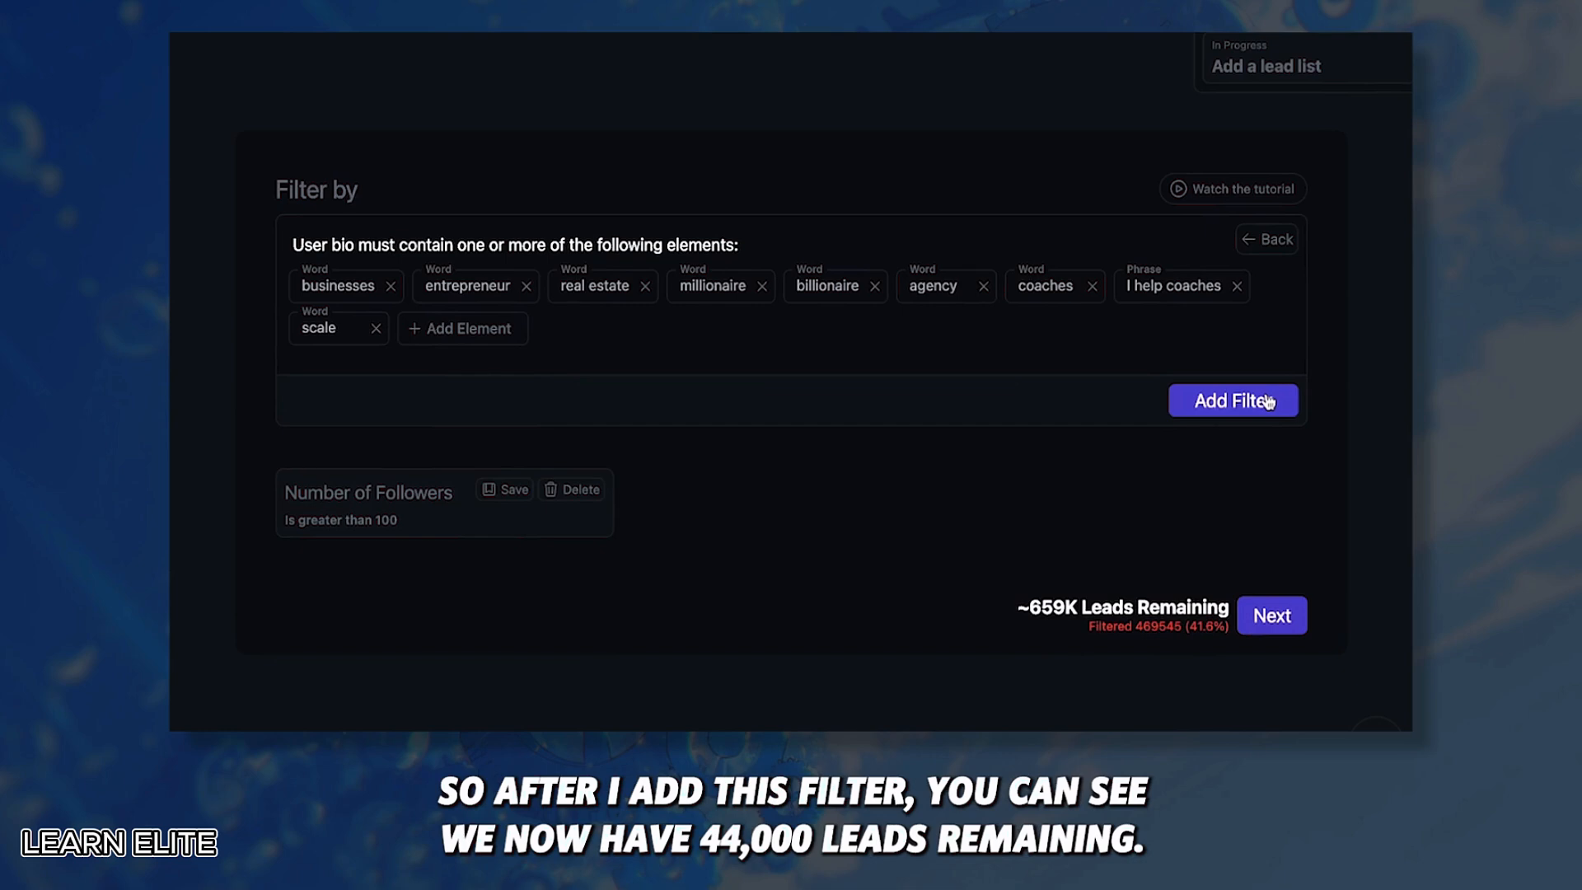
pyautogui.click(1268, 401)
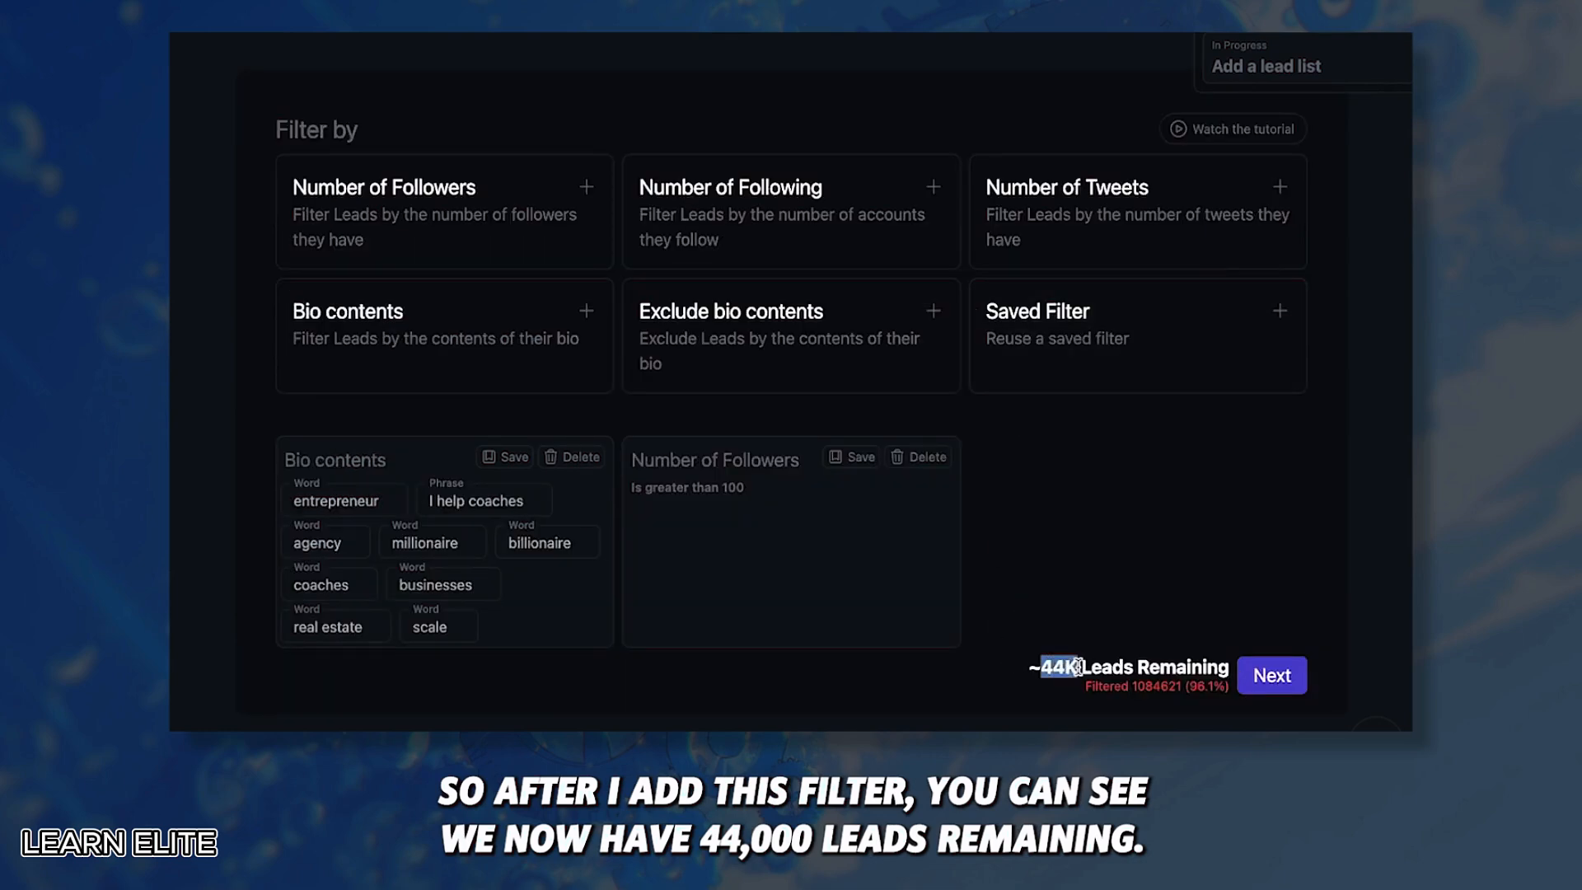
# - Add an Exclude bio contents filter with the words teen, teenager, music, rap, artist and crypto
pyautogui.click(819, 326)
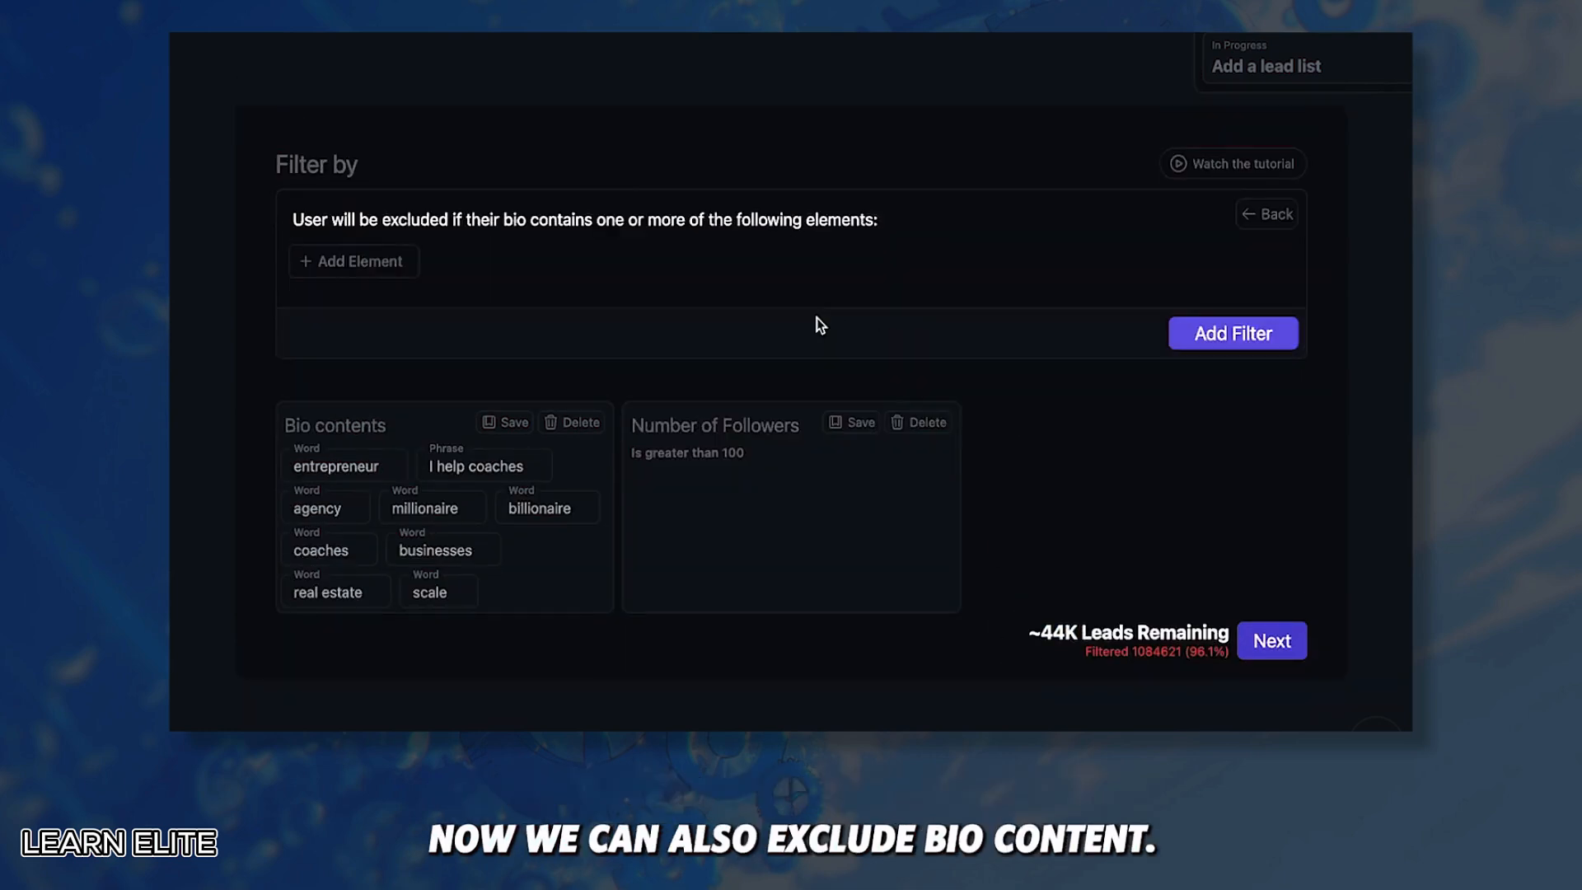
pyautogui.write('te')
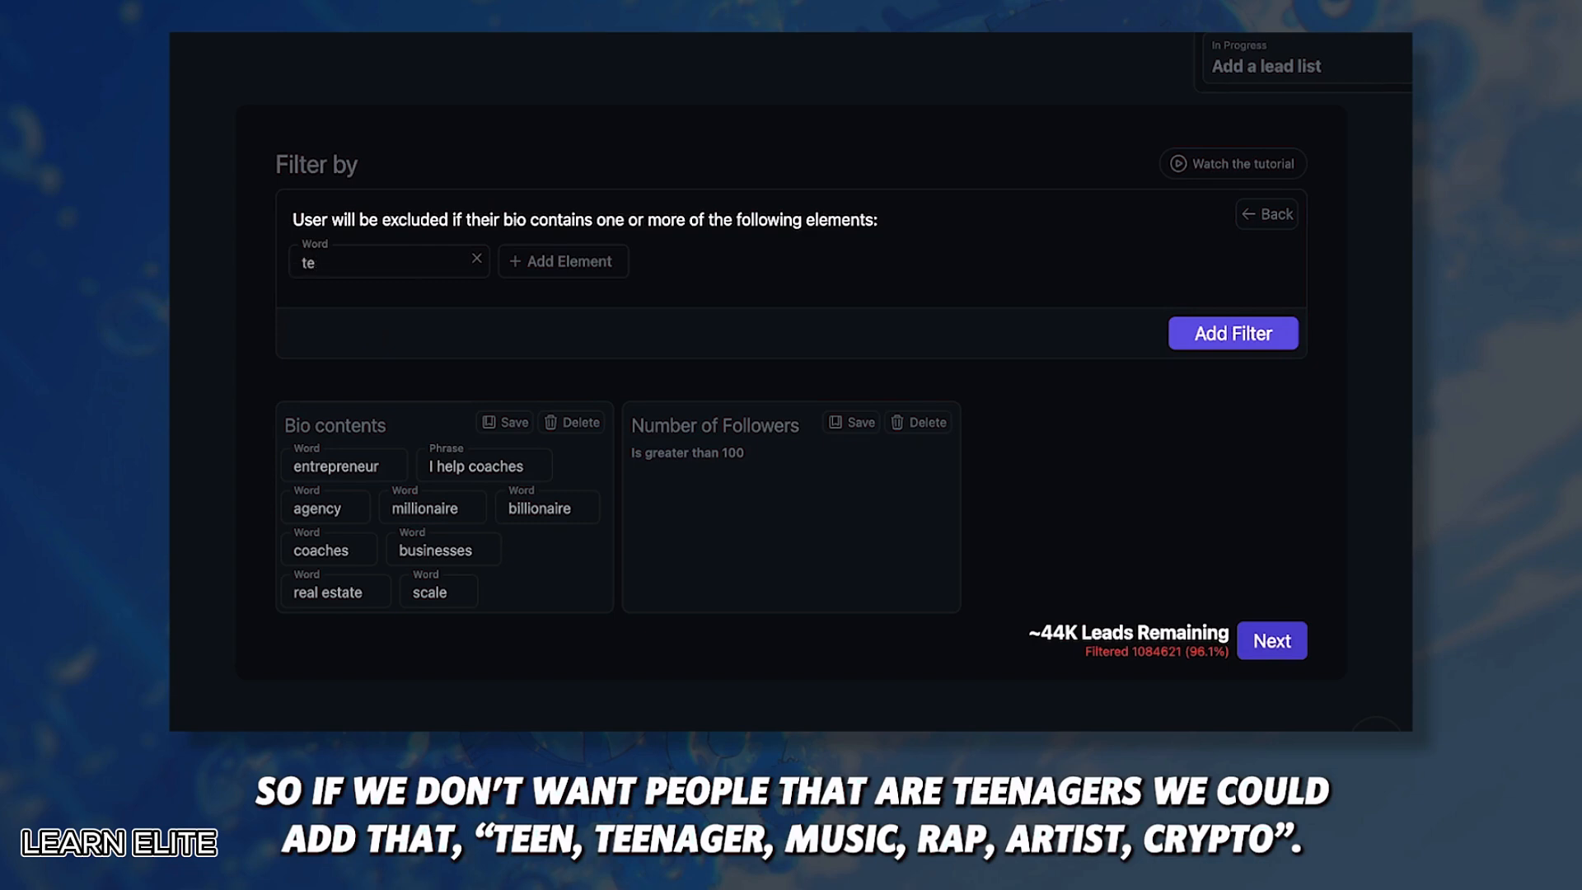
pyautogui.write('en')
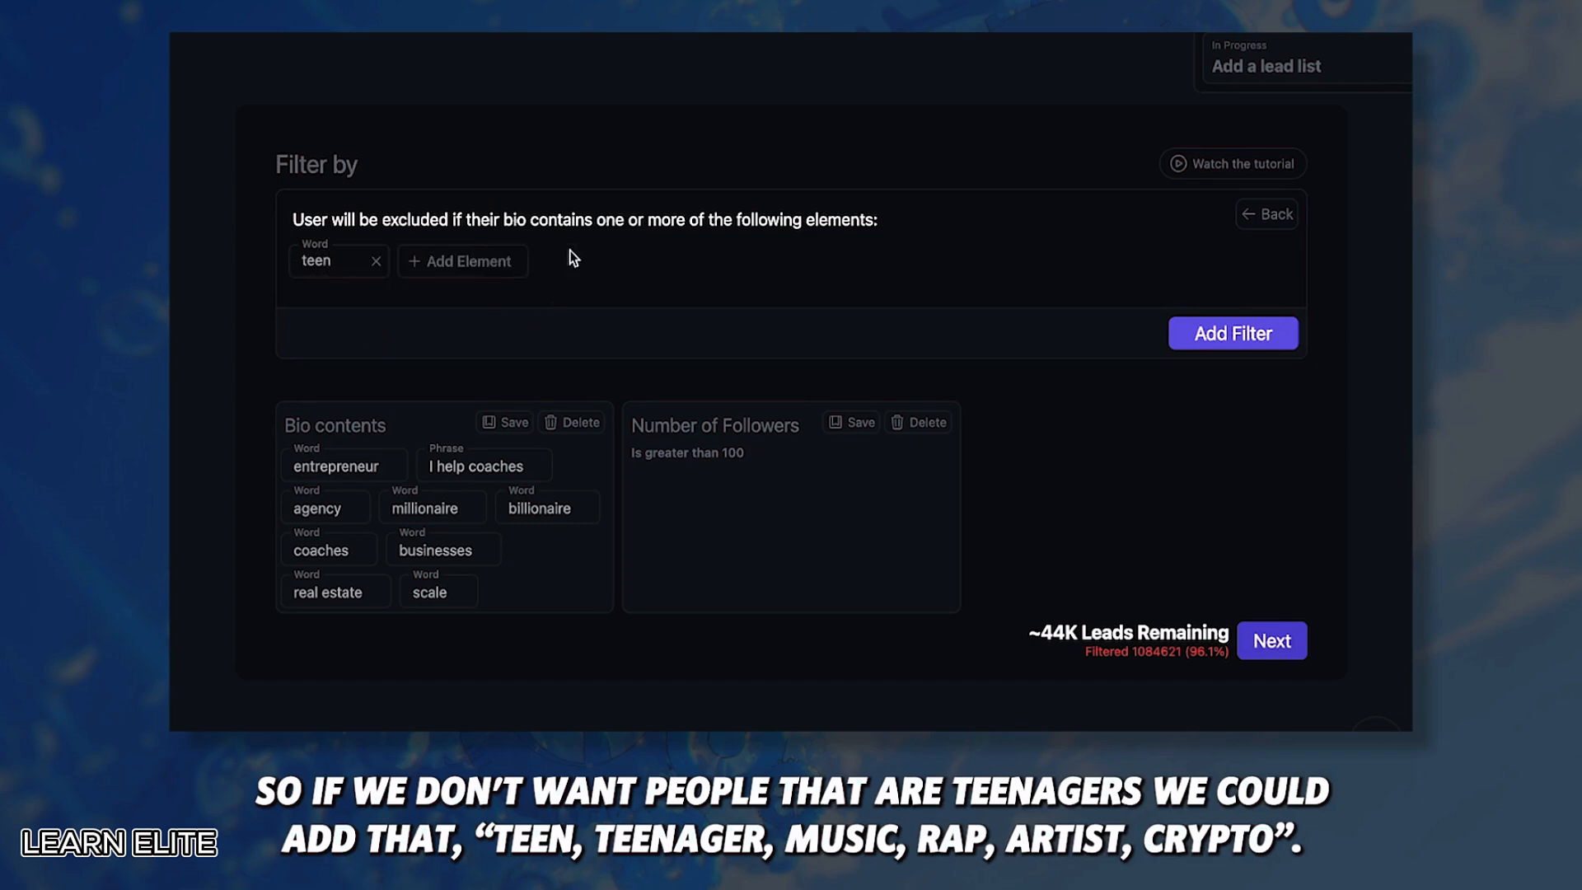
pyautogui.write(',teenager,music, rap, ')
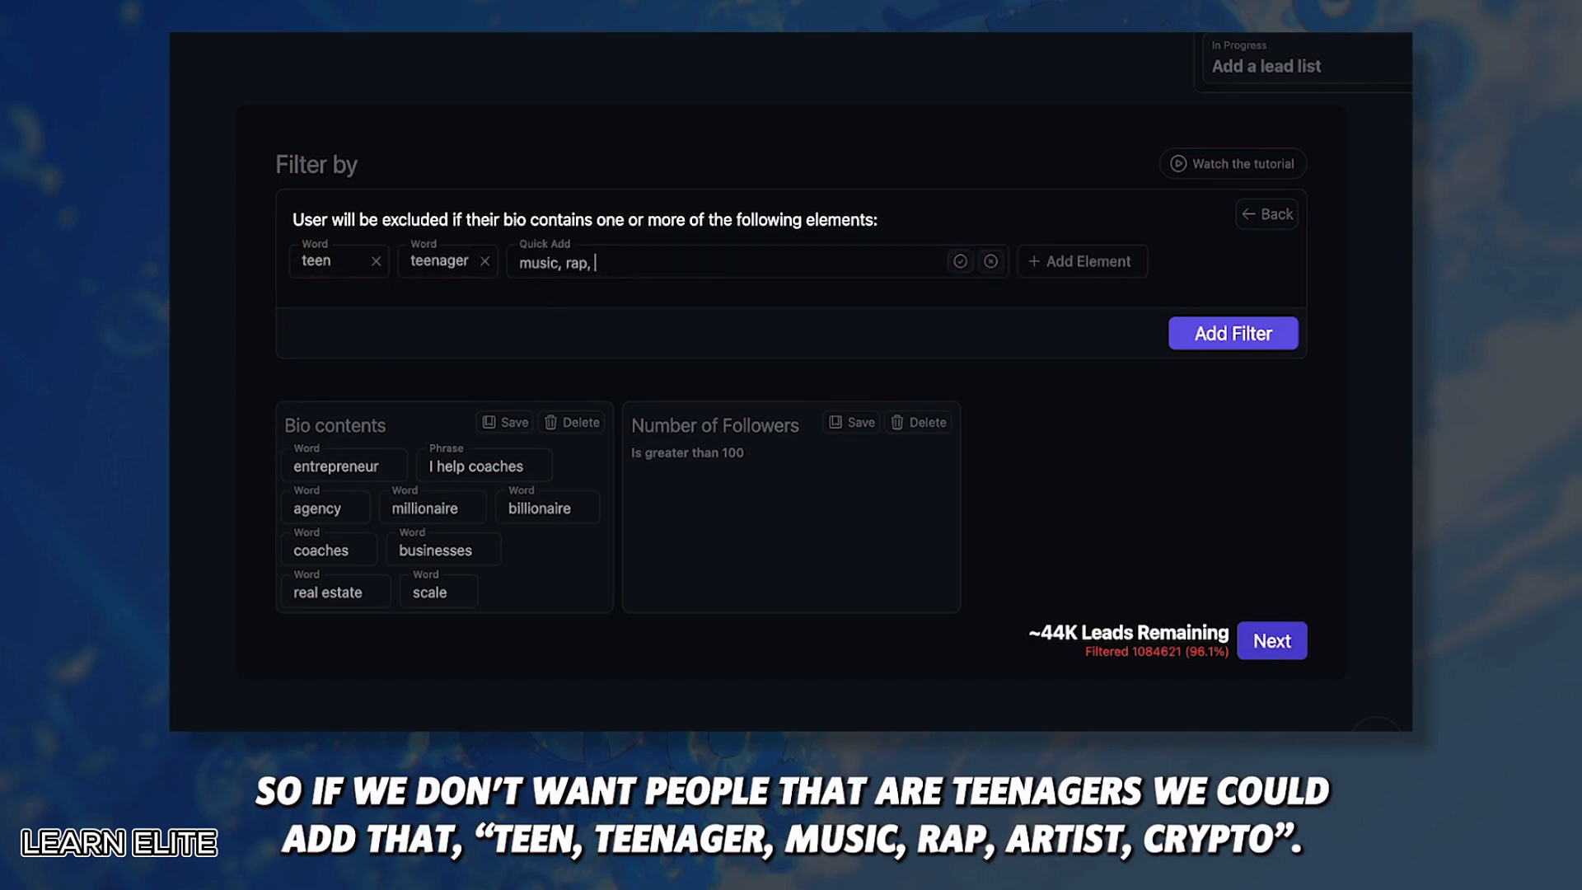
pyautogui.write('artist, crypto')
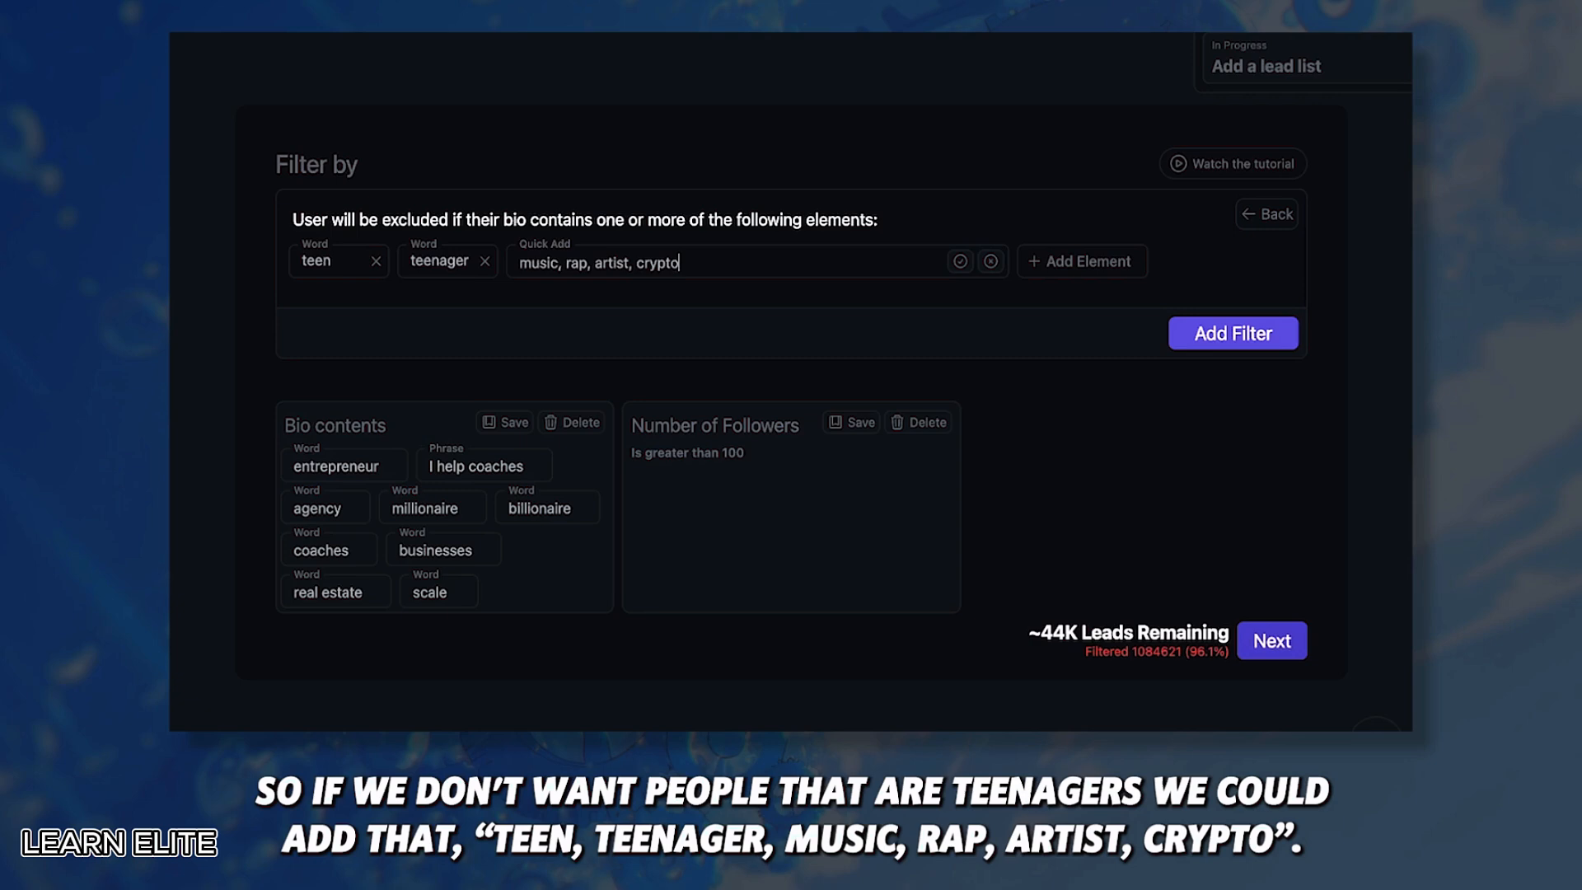
pyautogui.click(961, 262)
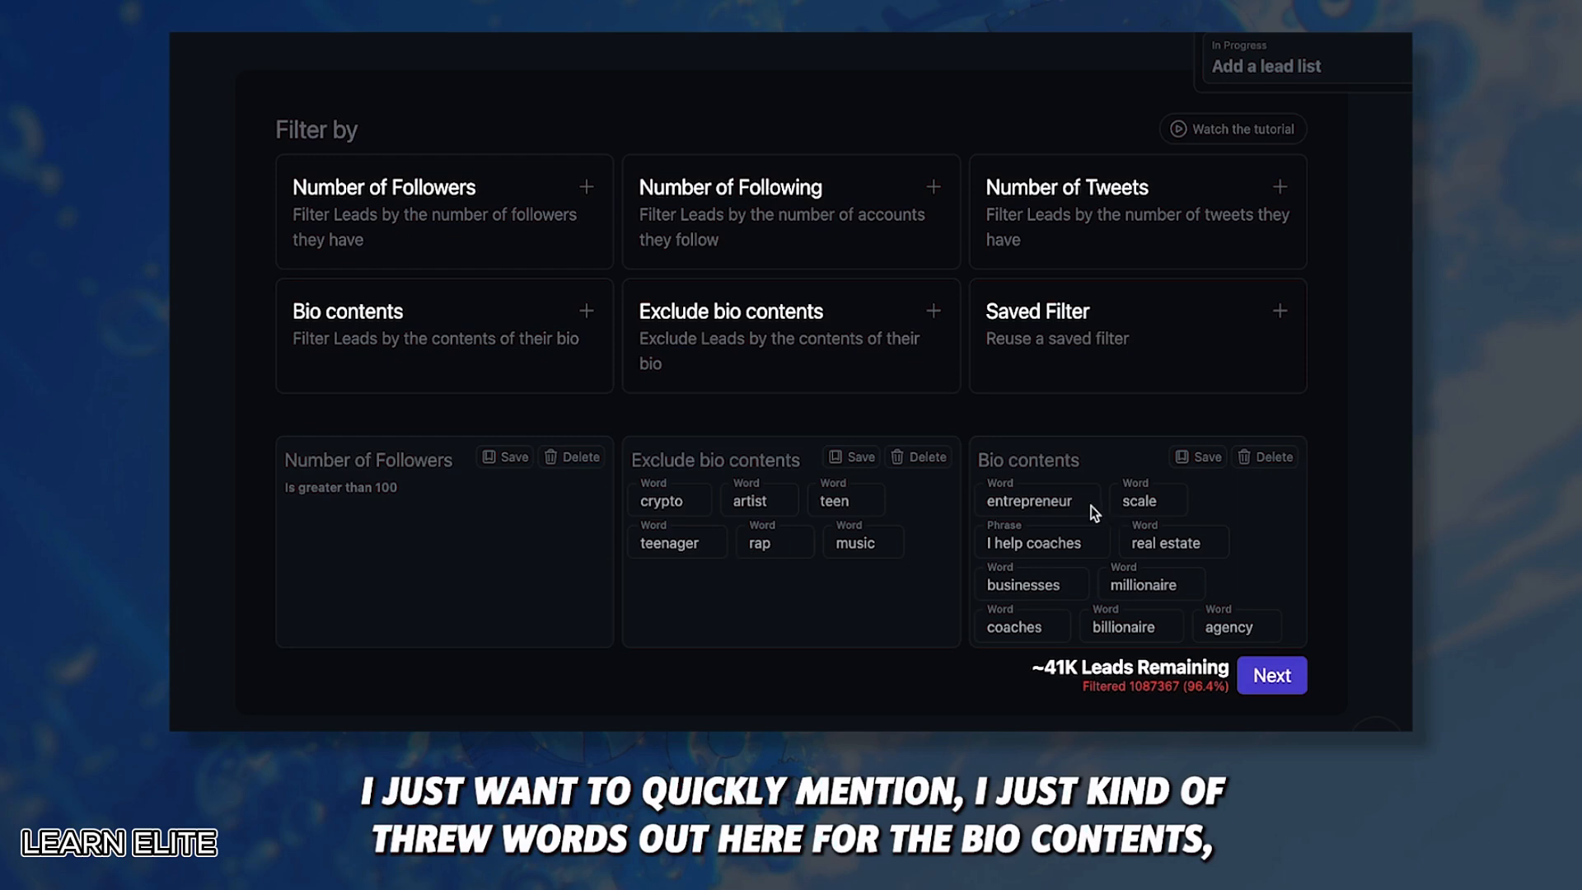
pyautogui.moveTo(1086, 459); pyautogui.dragTo(985, 460)
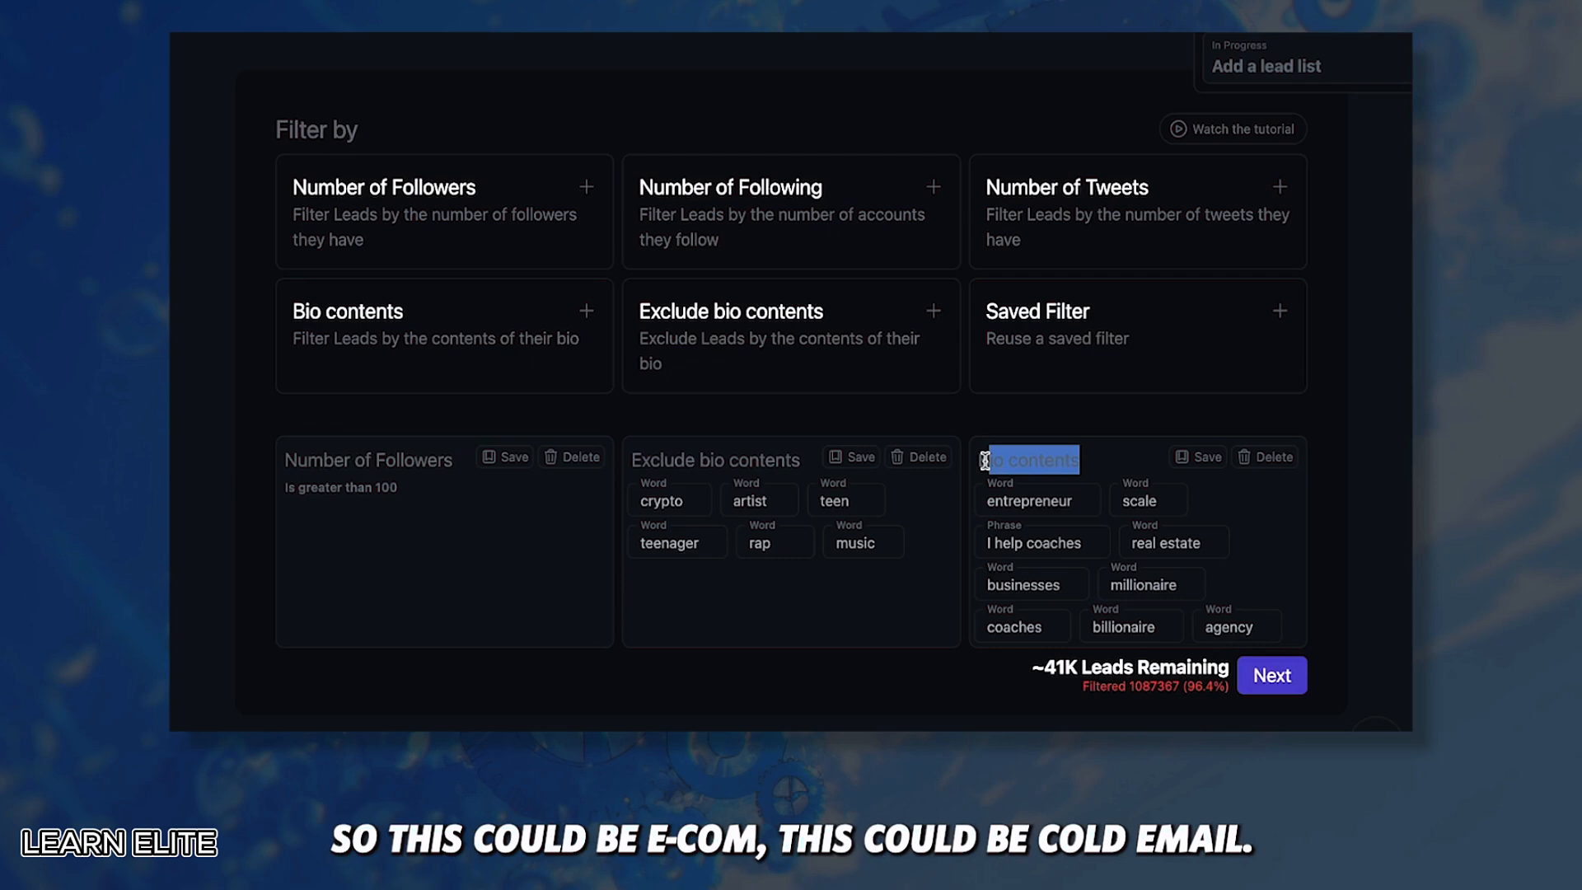
pyautogui.click(569, 657)
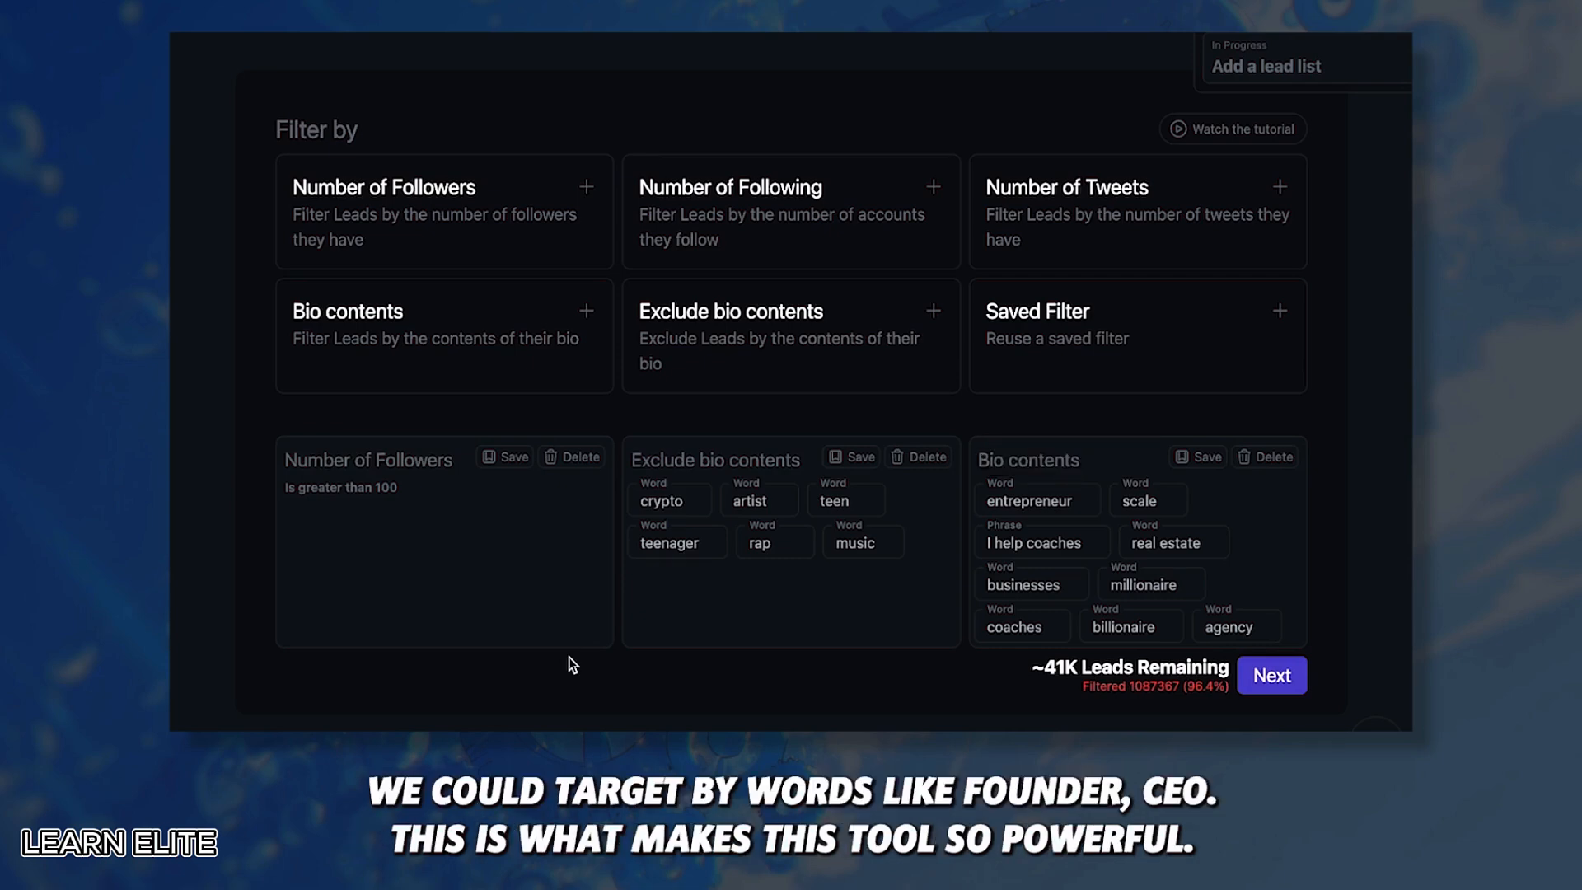
# - Continue past the filters, name the lead source "Cardone Follower 41k leads" and save it
pyautogui.click(1268, 676)
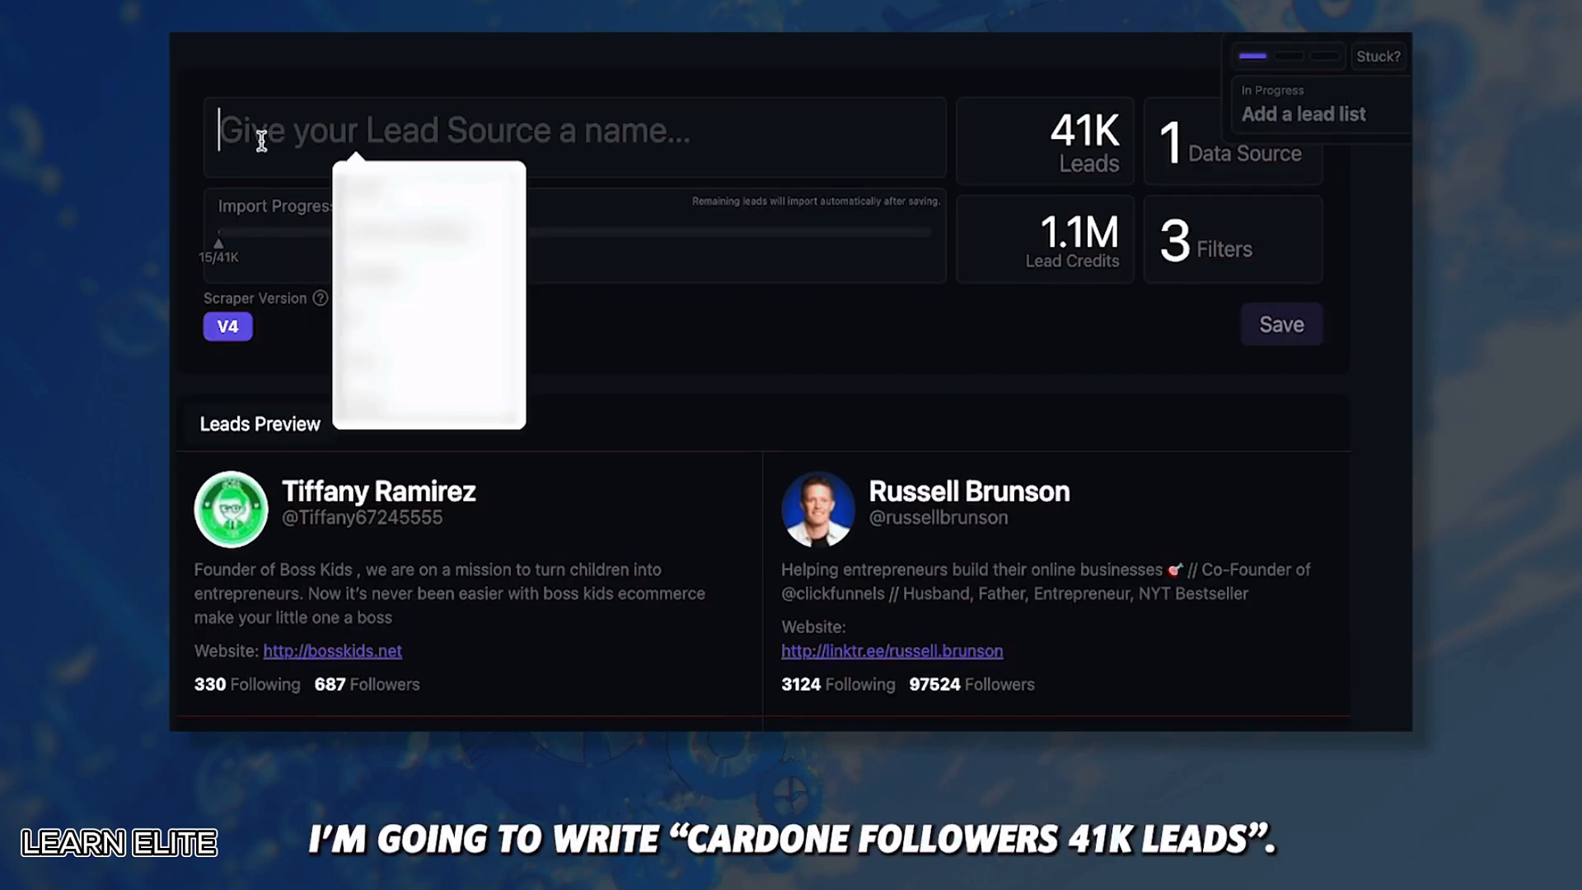
pyautogui.write('Cardone Follower 41k leads')
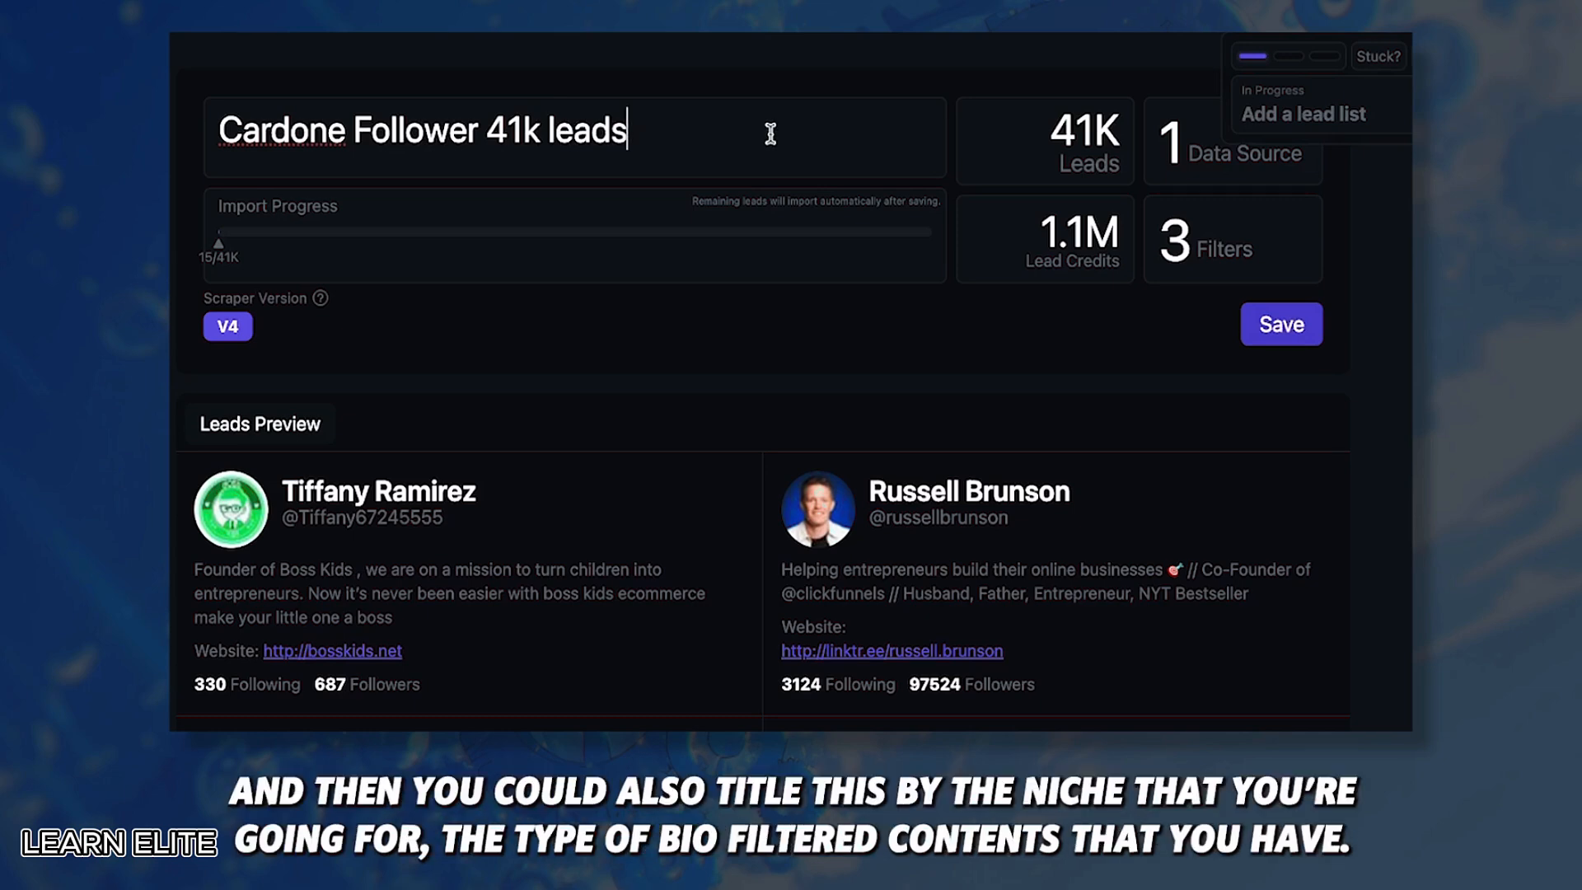
pyautogui.click(1275, 328)
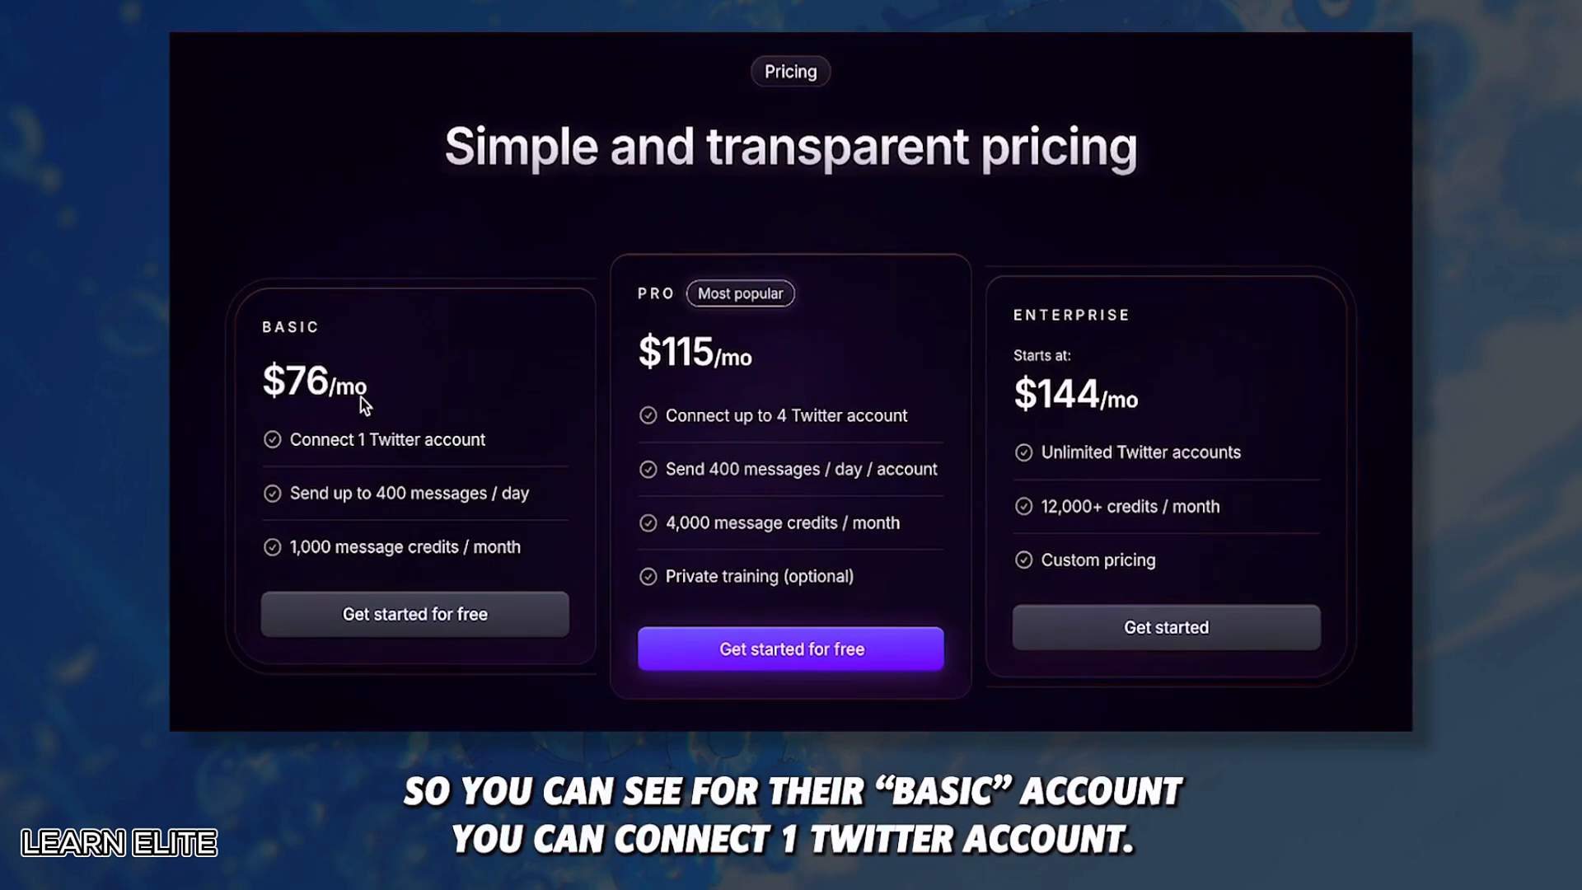
# - Examine the account limits, message allowances and credits of the Basic, Pro and Enterprise pricing plans
pyautogui.moveTo(289, 438); pyautogui.dragTo(556, 443)
pyautogui.click(298, 488)
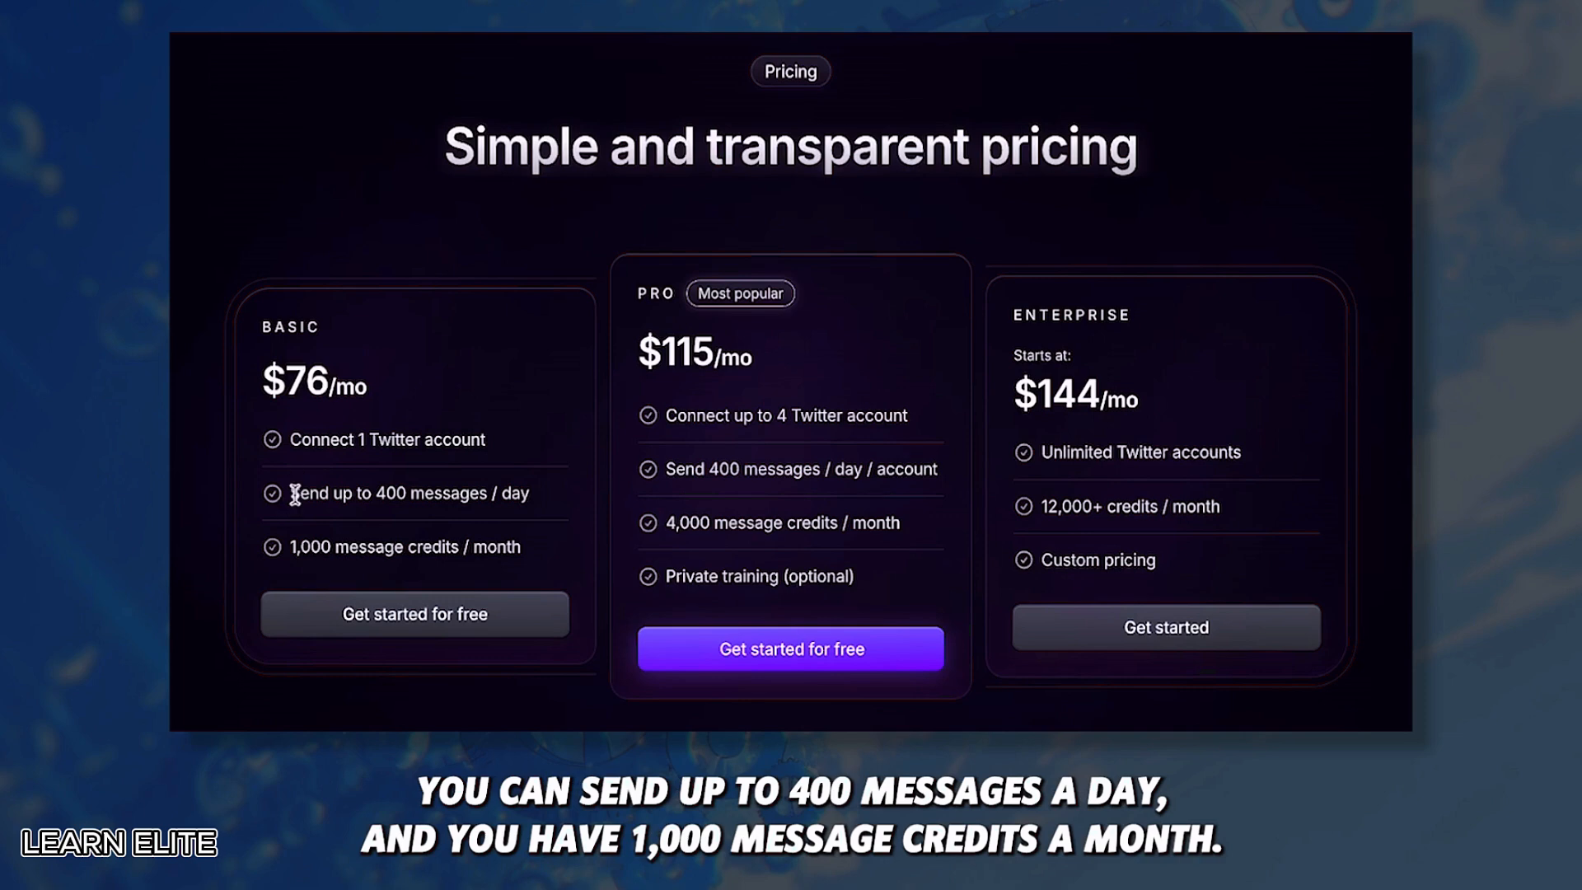
pyautogui.moveTo(295, 493); pyautogui.dragTo(281, 548)
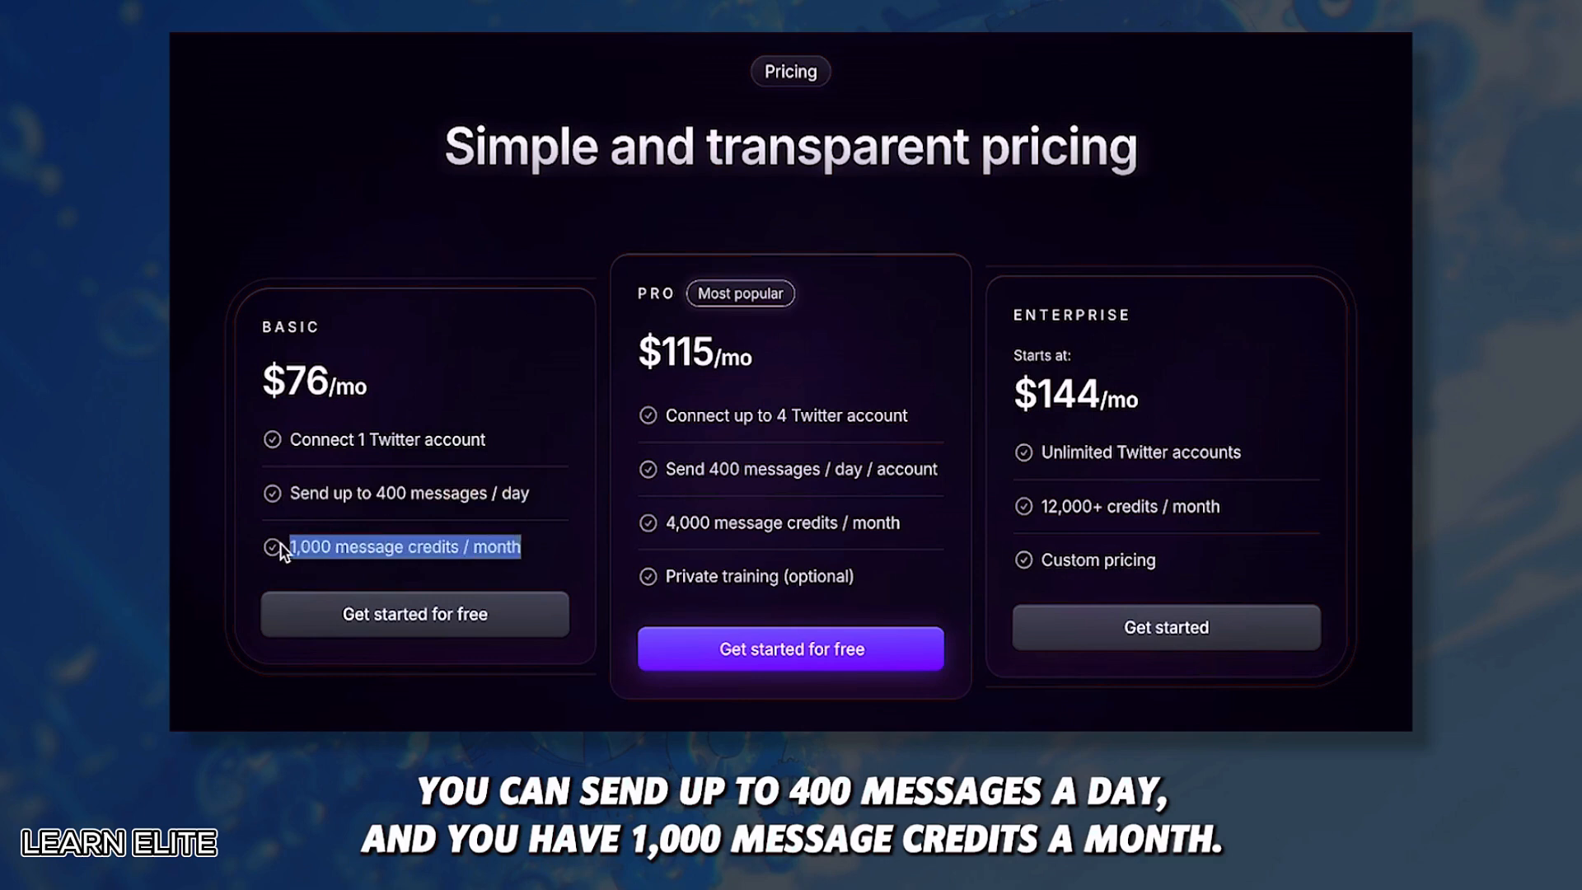
pyautogui.click(684, 387)
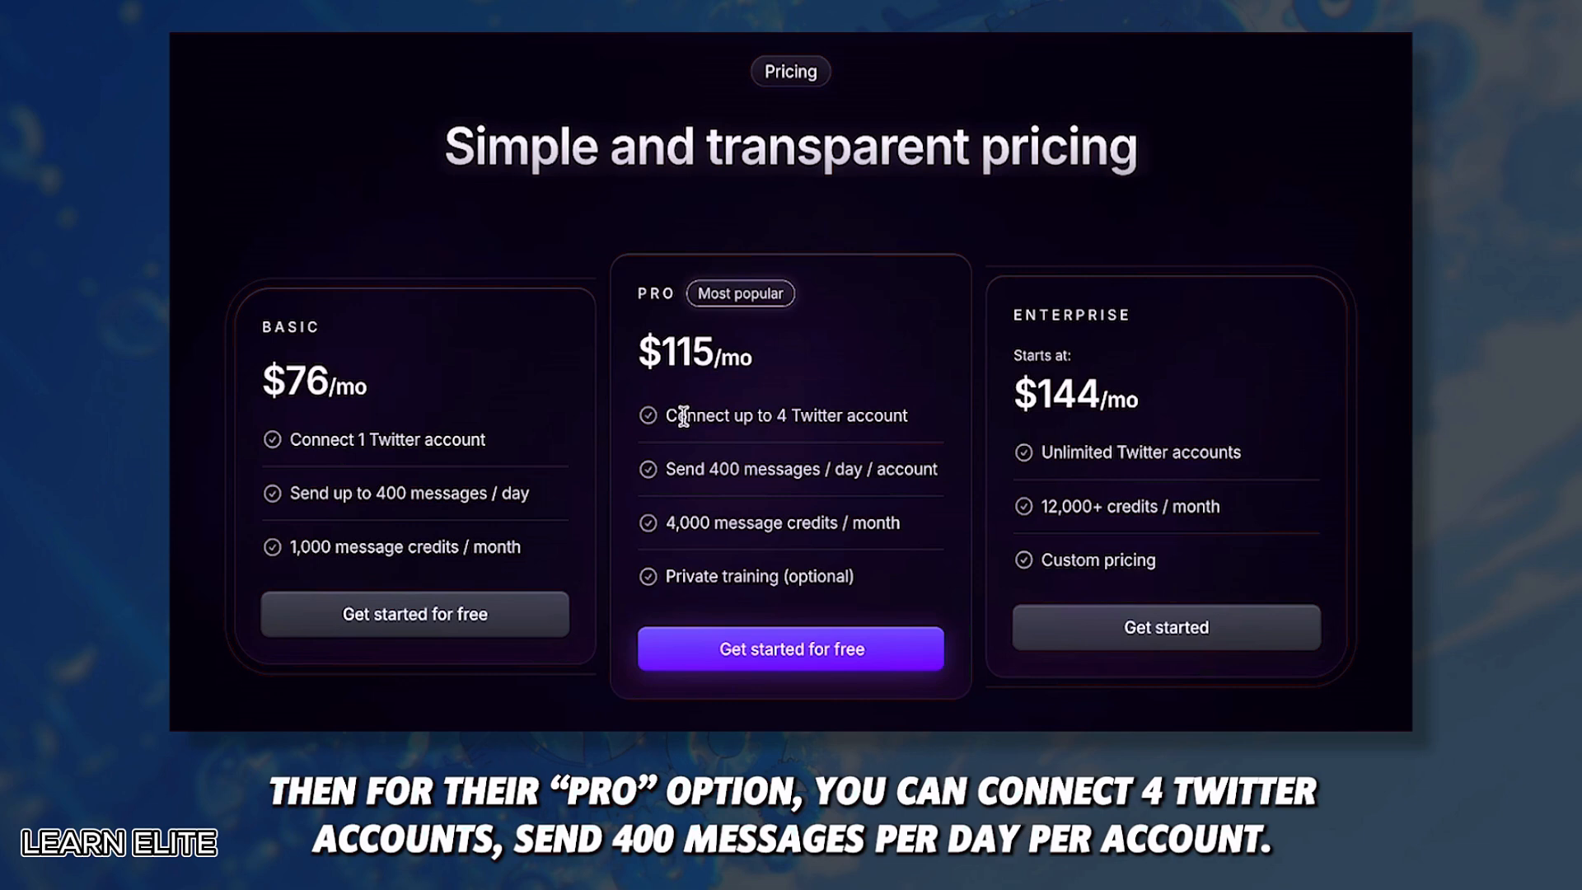
pyautogui.moveTo(666, 468); pyautogui.dragTo(815, 462)
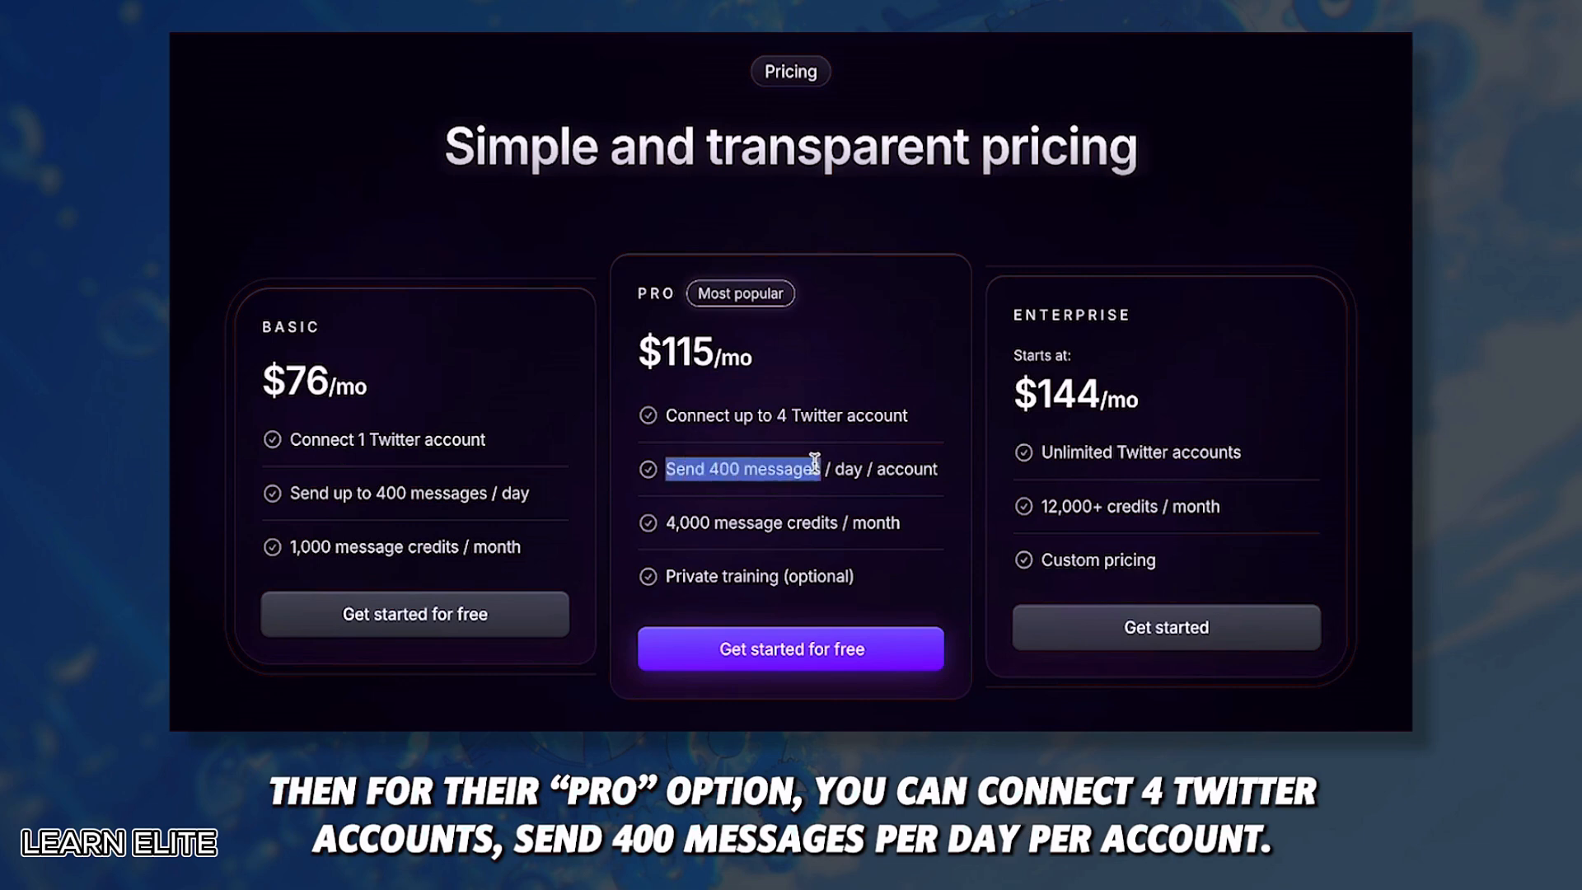
pyautogui.click(674, 521)
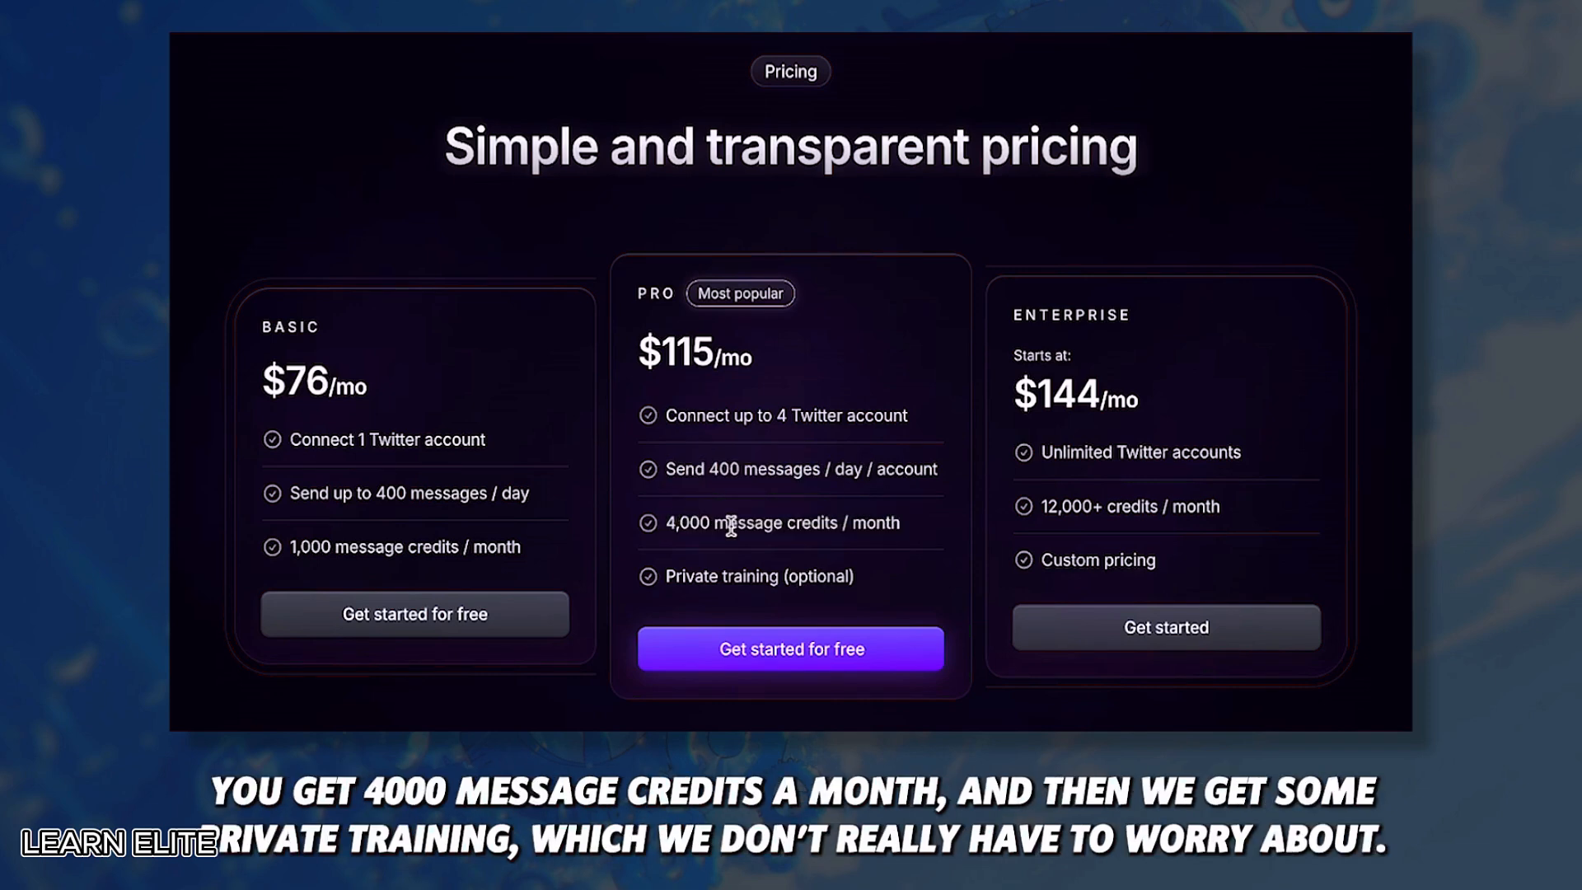
pyautogui.moveTo(861, 576); pyautogui.dragTo(663, 576)
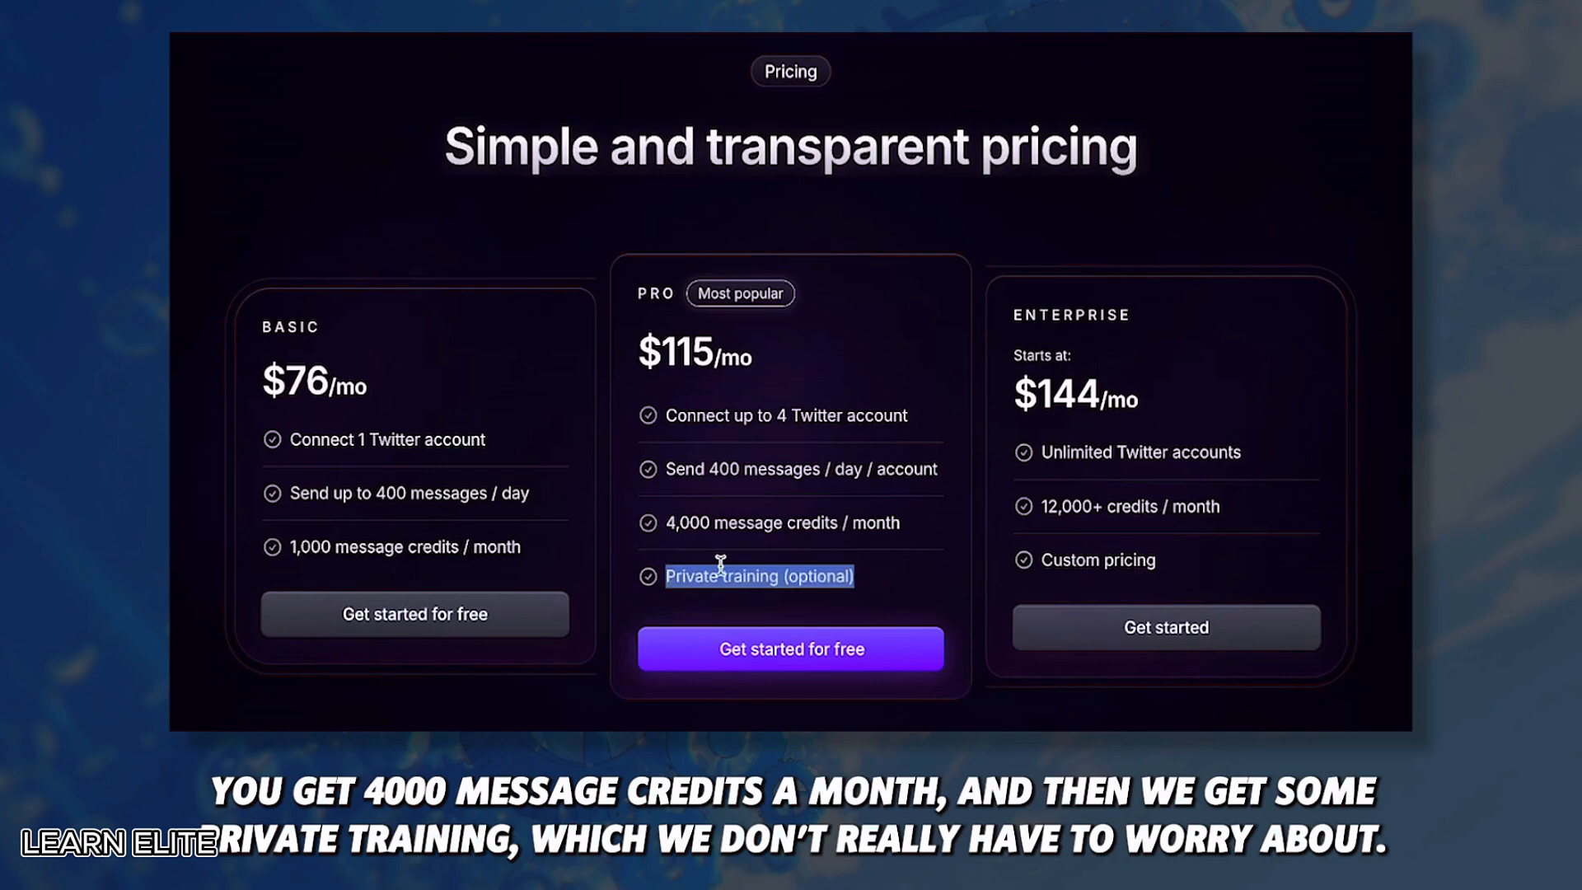
pyautogui.click(721, 566)
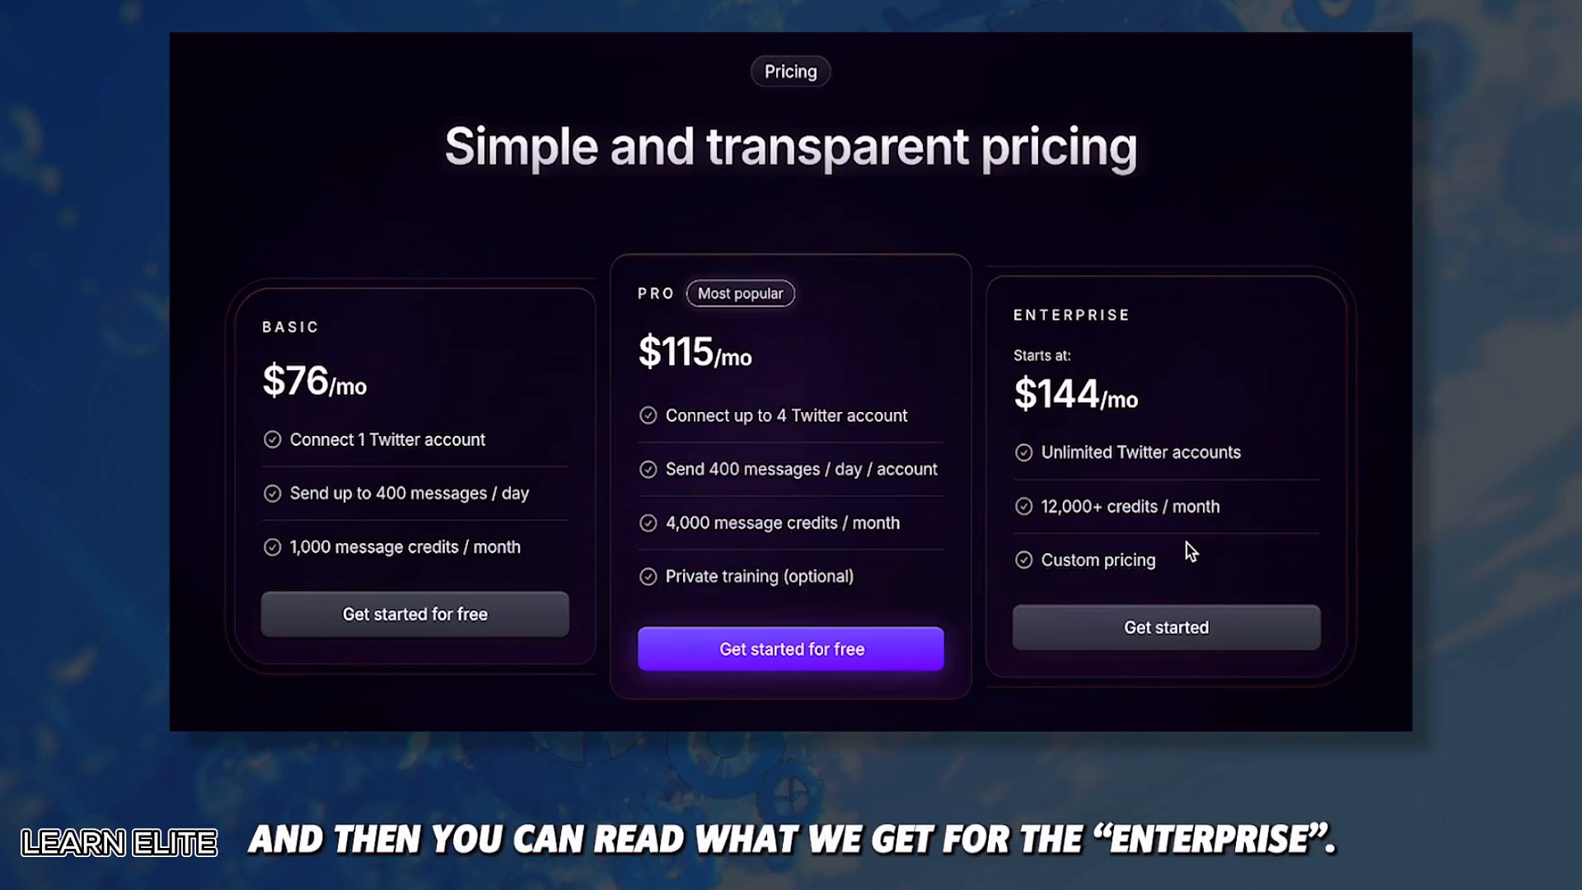
pyautogui.moveTo(1186, 541); pyautogui.dragTo(1040, 435)
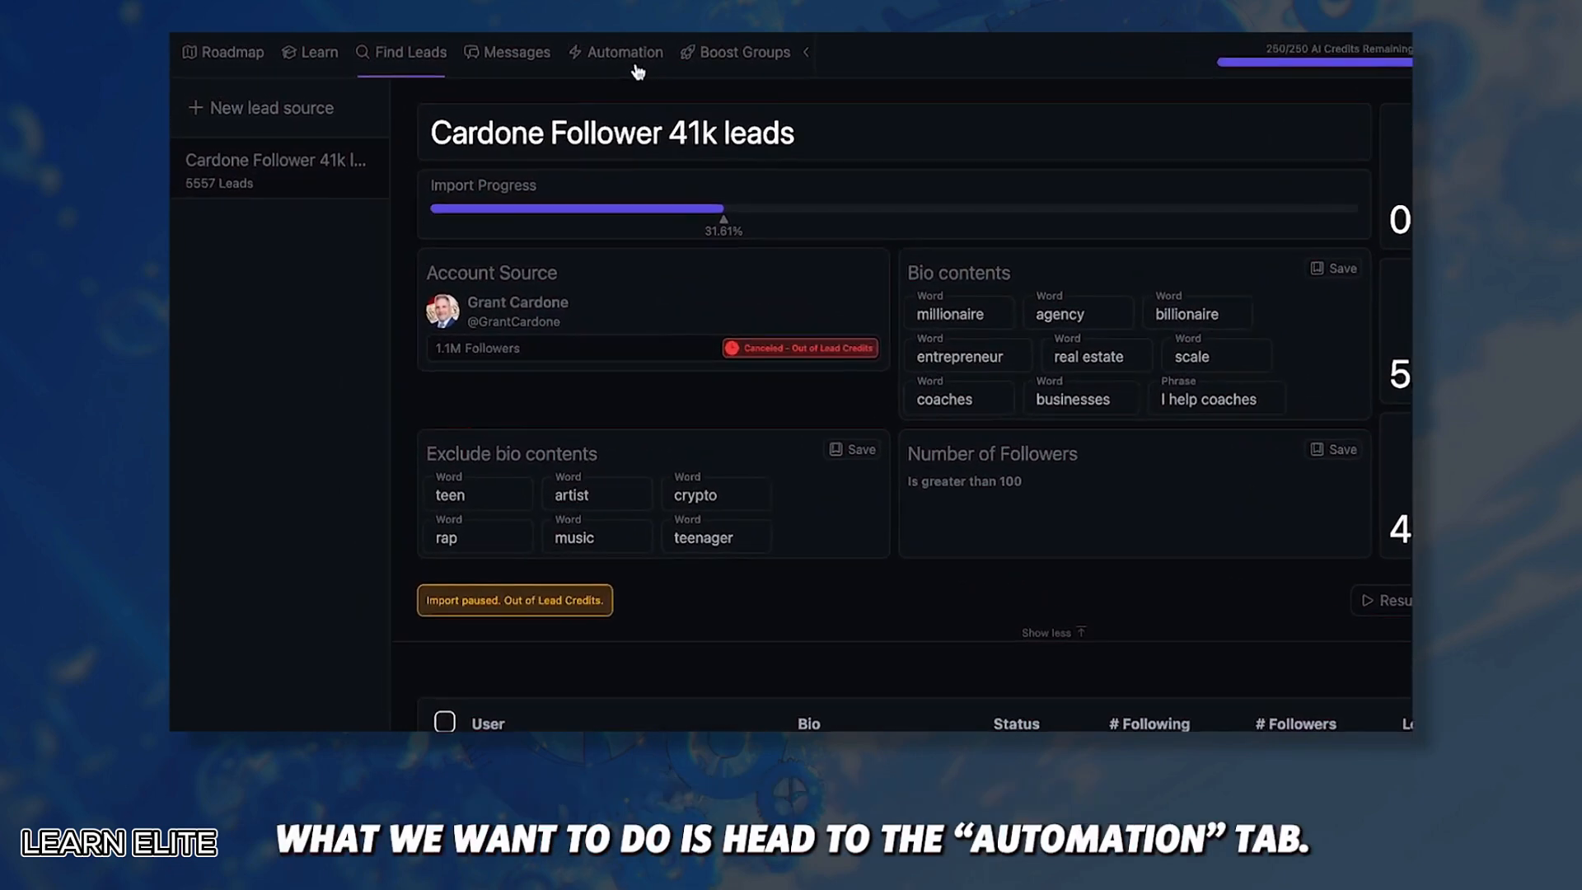
# - Create a Cold DM 2.0 automation using the "Cardone Follower 41k leads" source and the Script Personalizer message generator
pyautogui.click(637, 64)
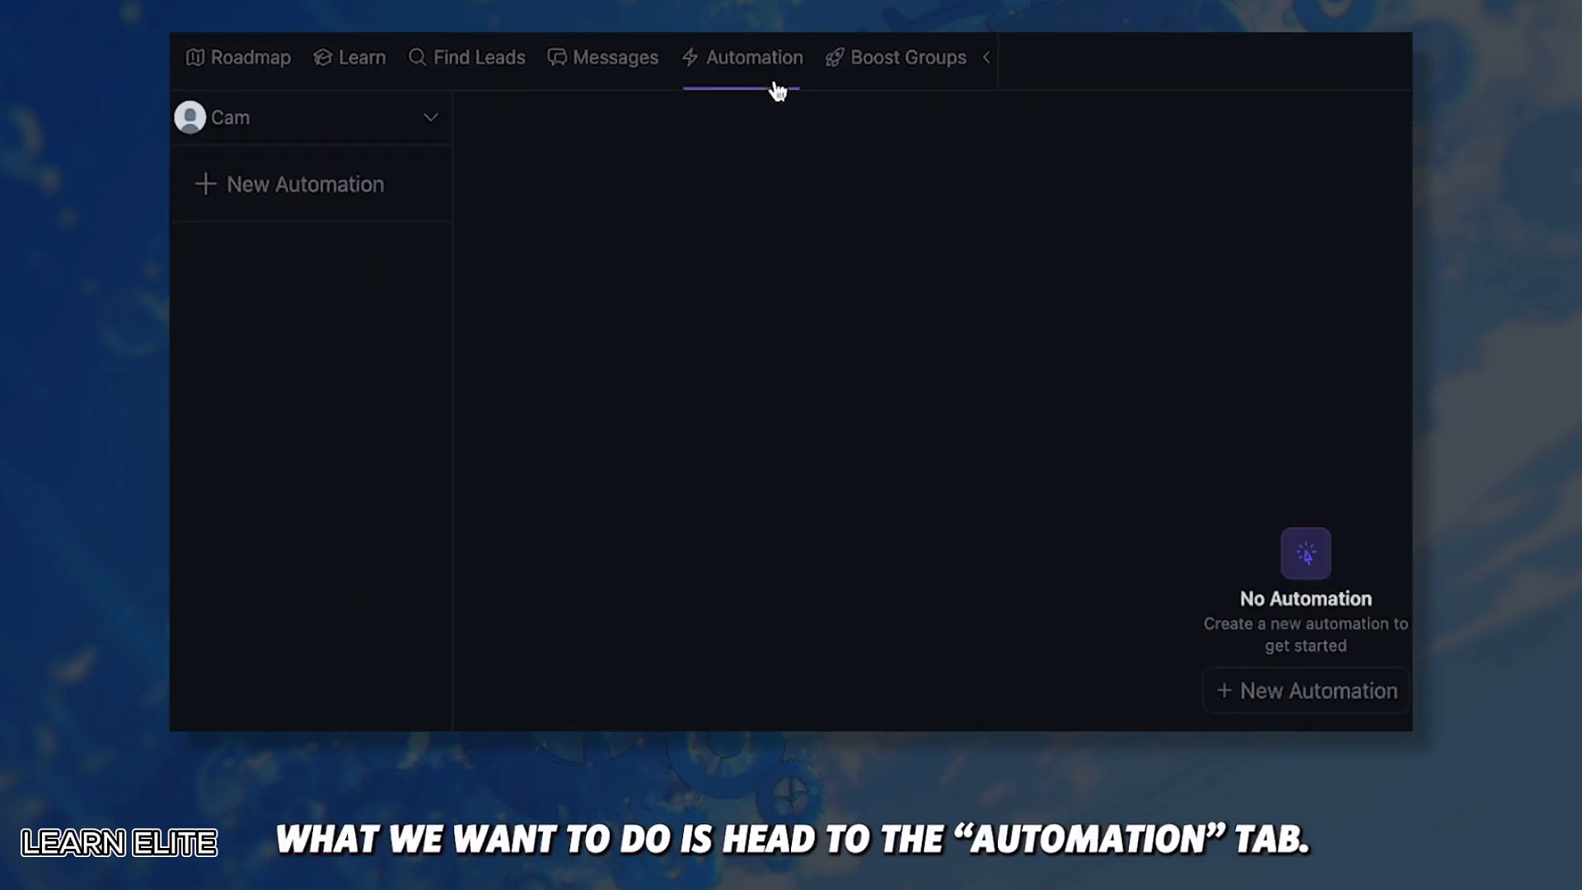
pyautogui.click(315, 190)
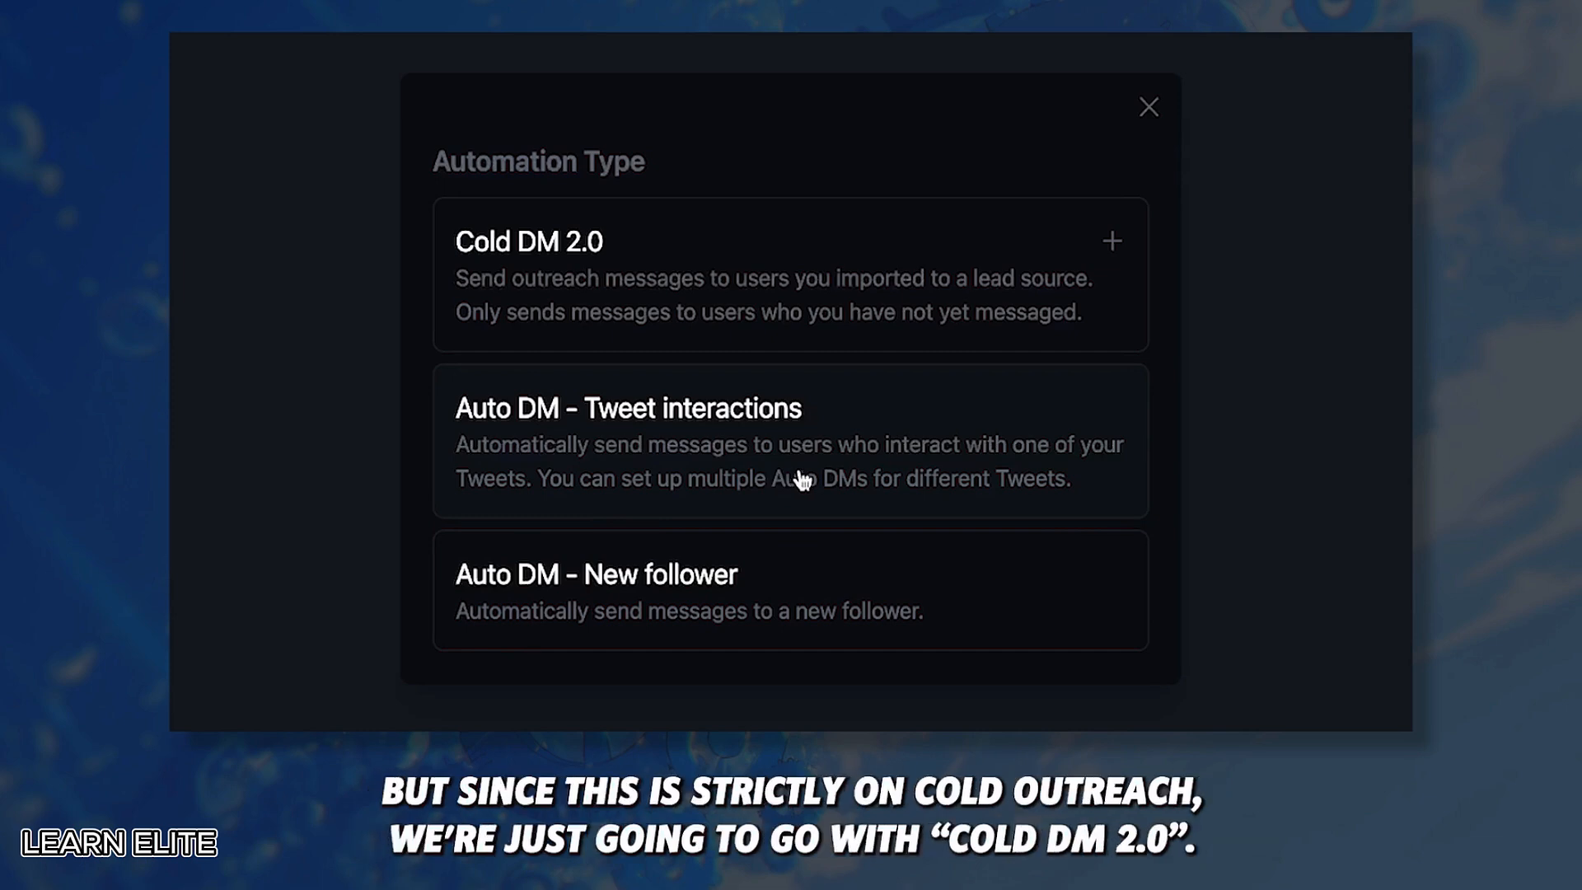
pyautogui.click(751, 305)
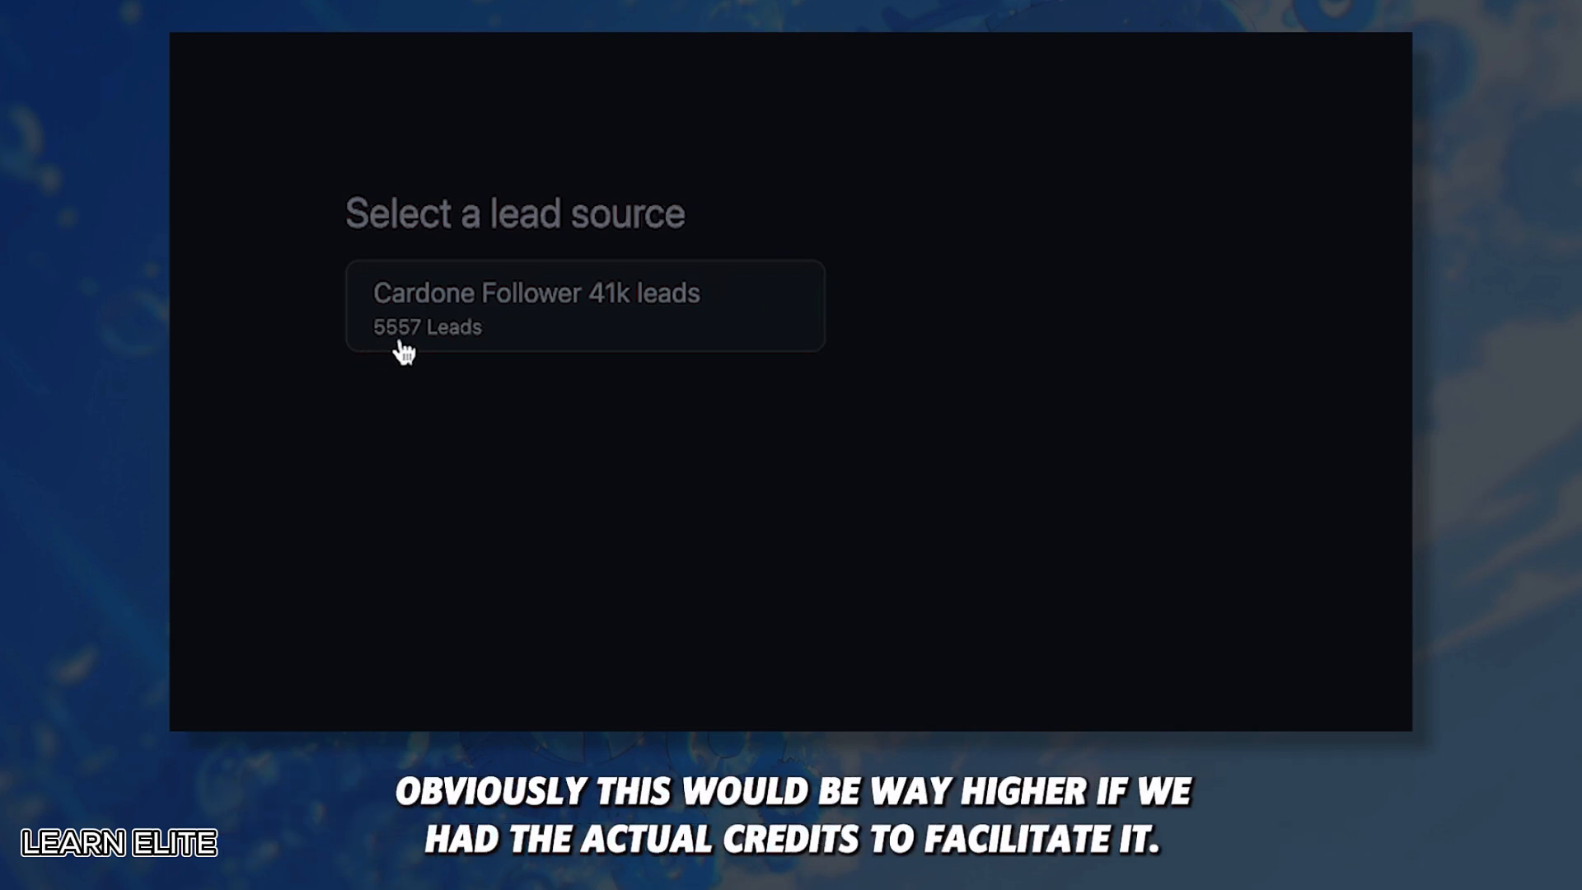
pyautogui.click(478, 323)
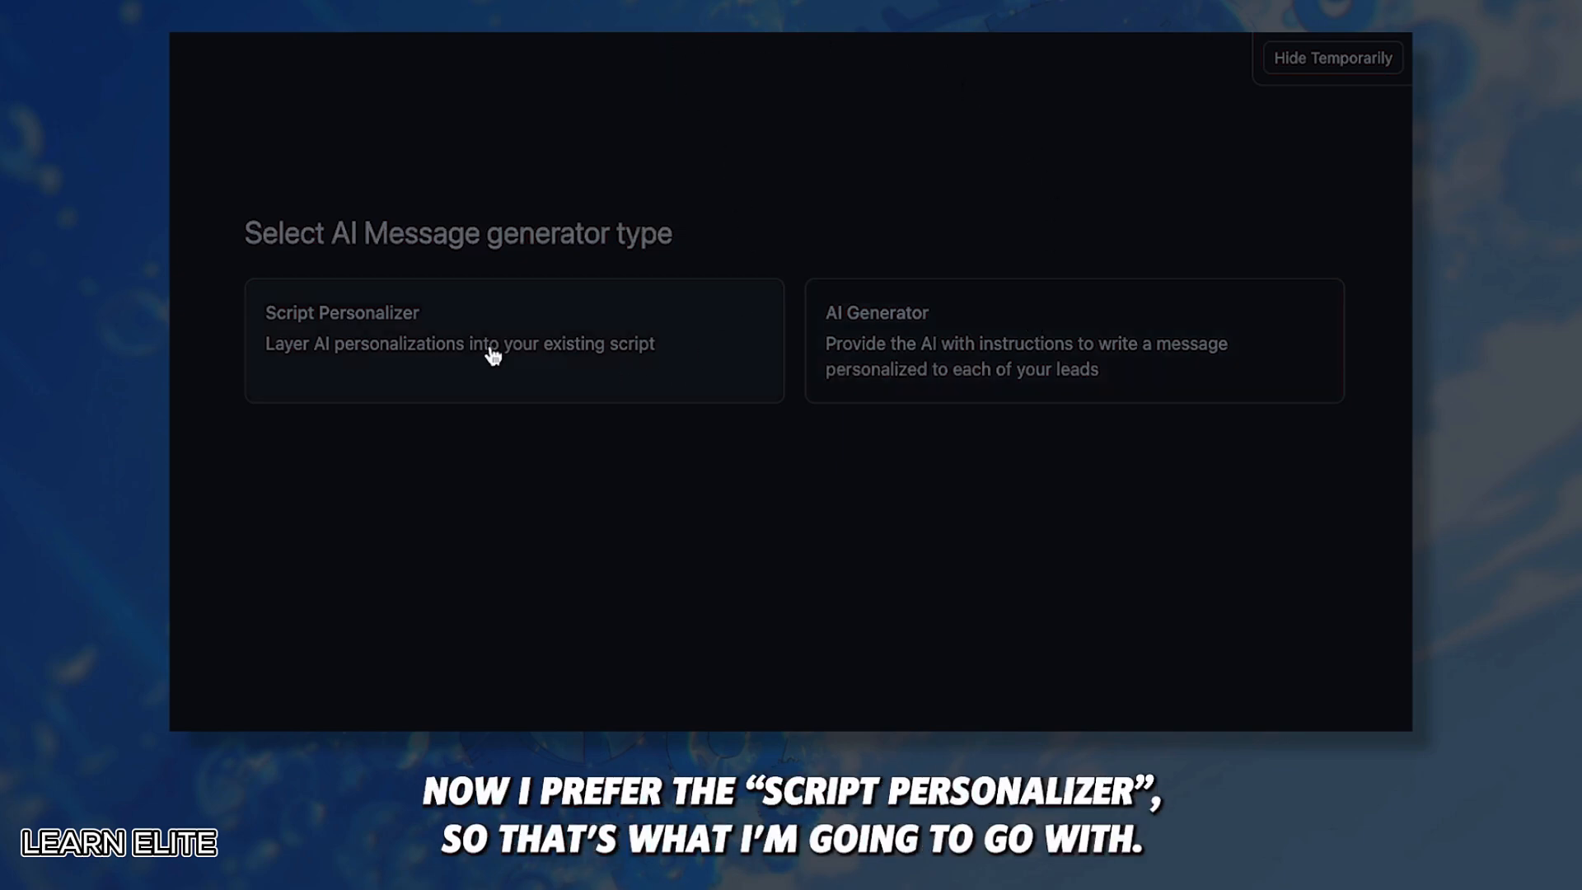
pyautogui.click(413, 344)
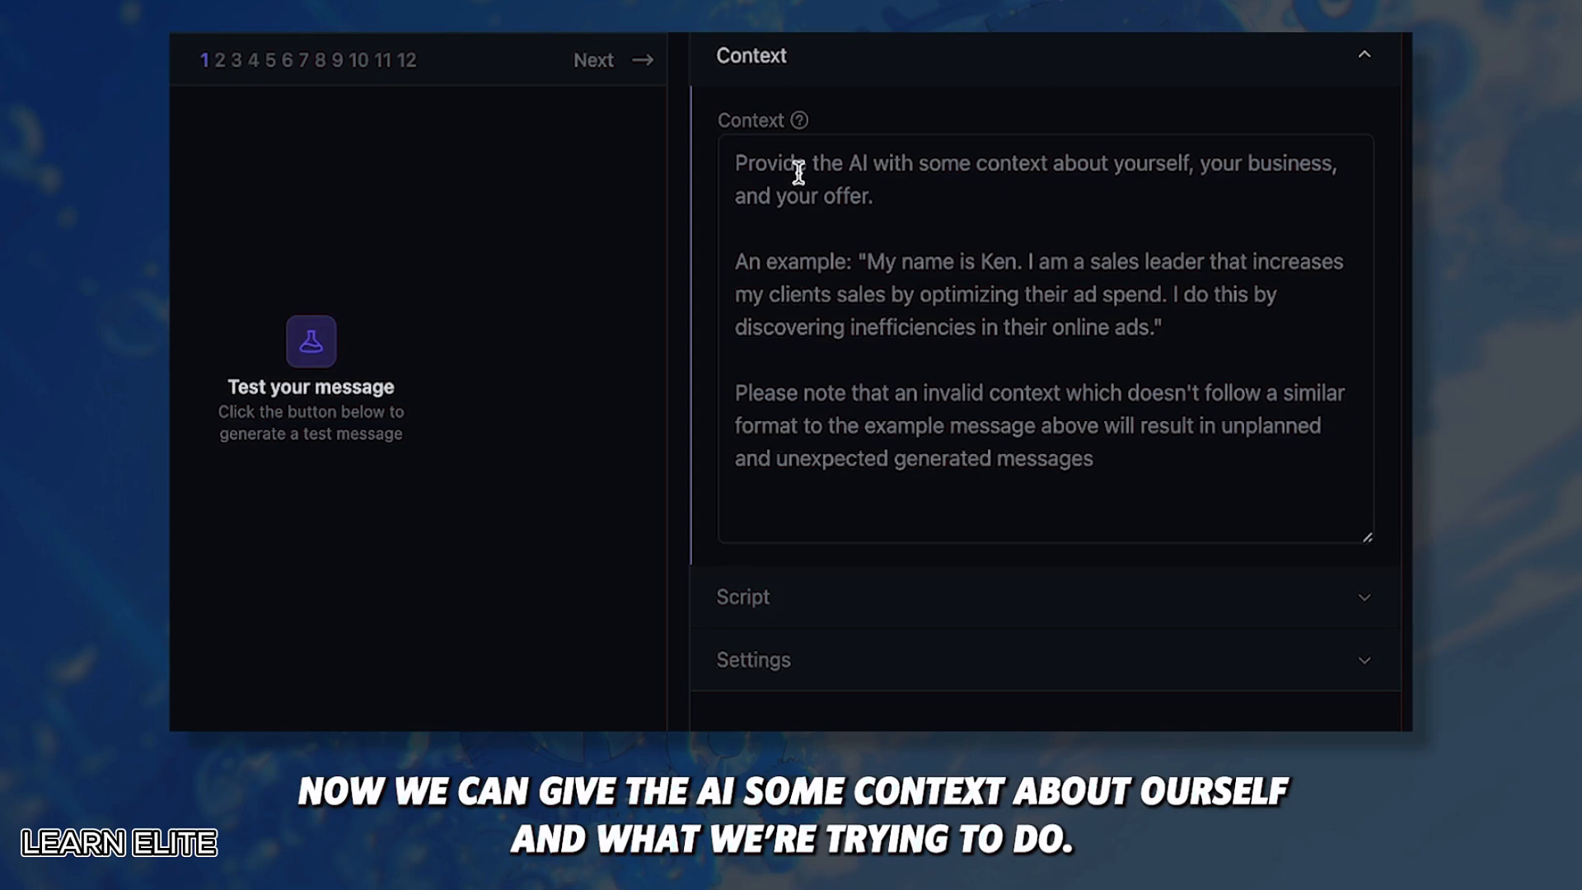
# - Fill in the AI context with the sender's name and "I am an AI automation specialist trying to help b2b businesses optimize with AI automation services."
pyautogui.write('My name is Cam. I am ')
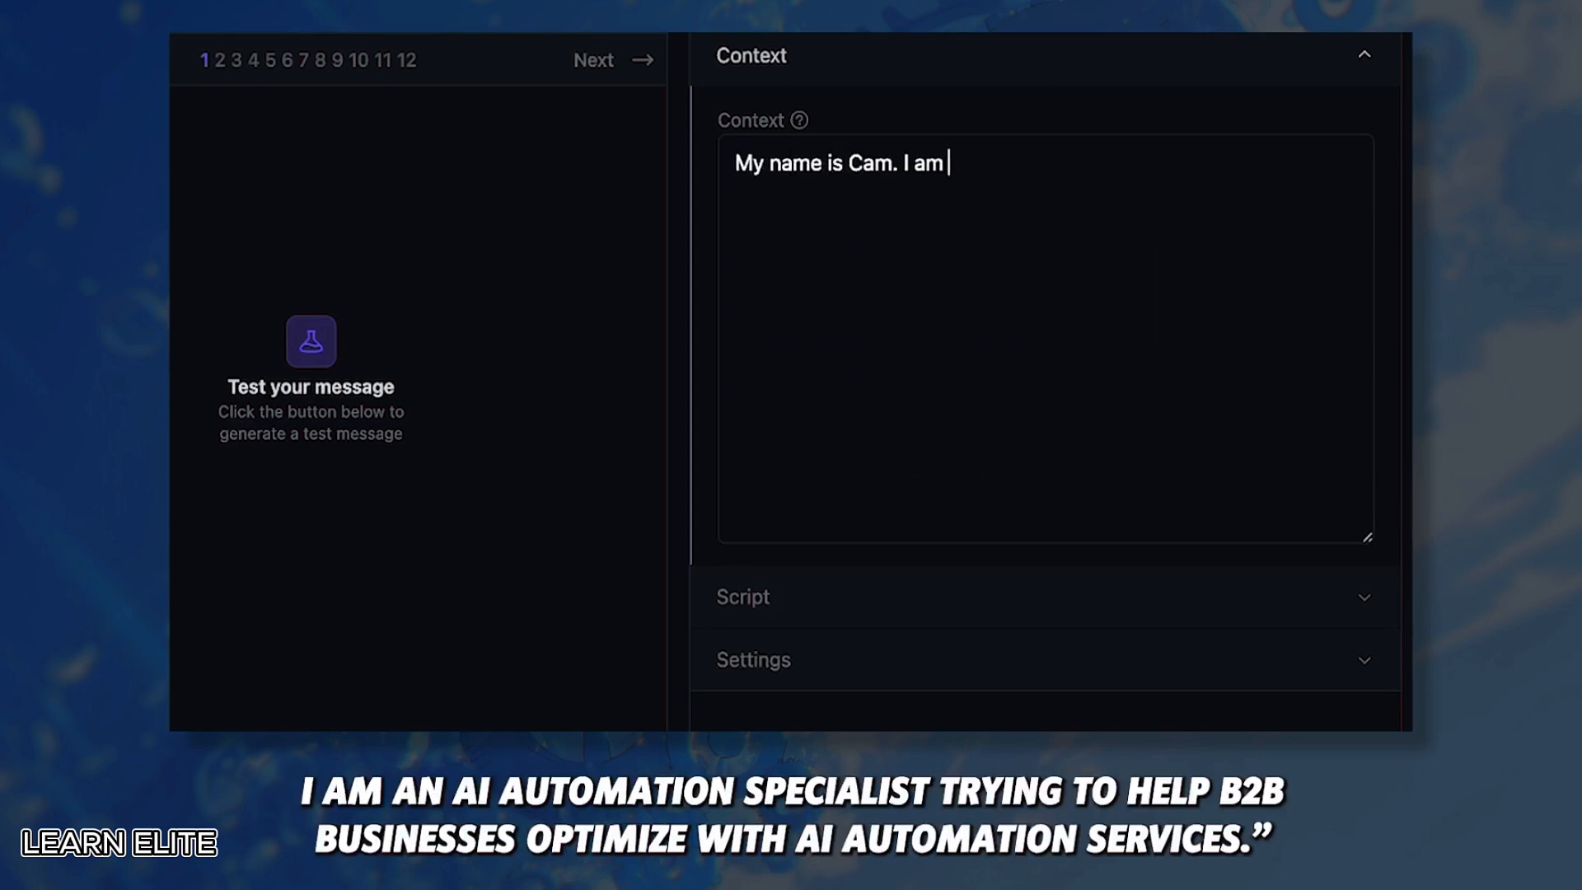
pyautogui.write('an AI automation spe')
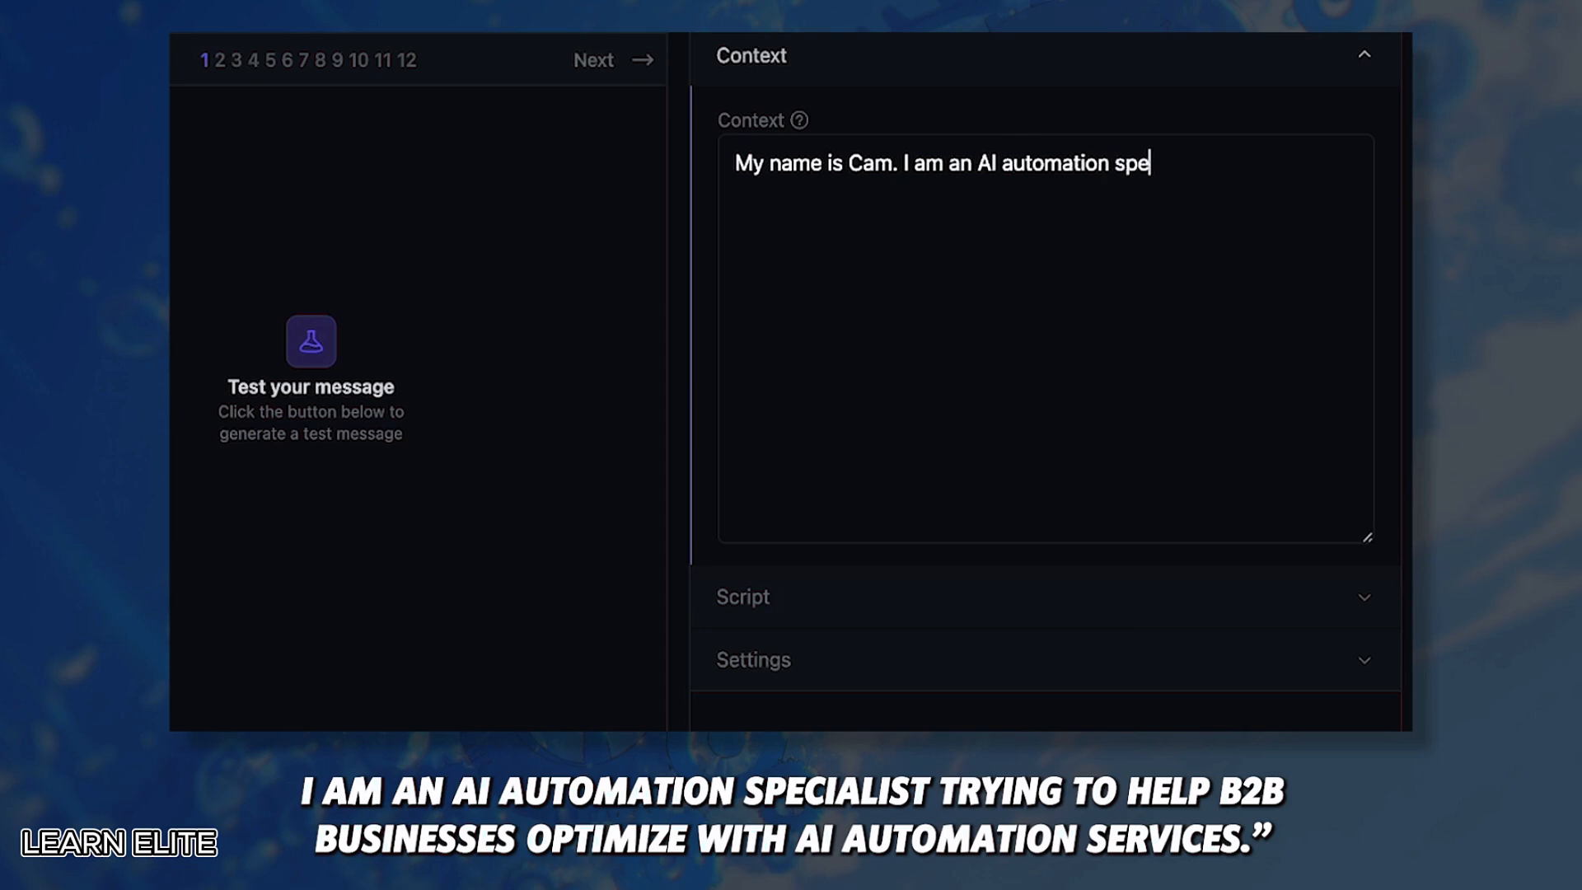
pyautogui.write('cialist trying to help b2b')
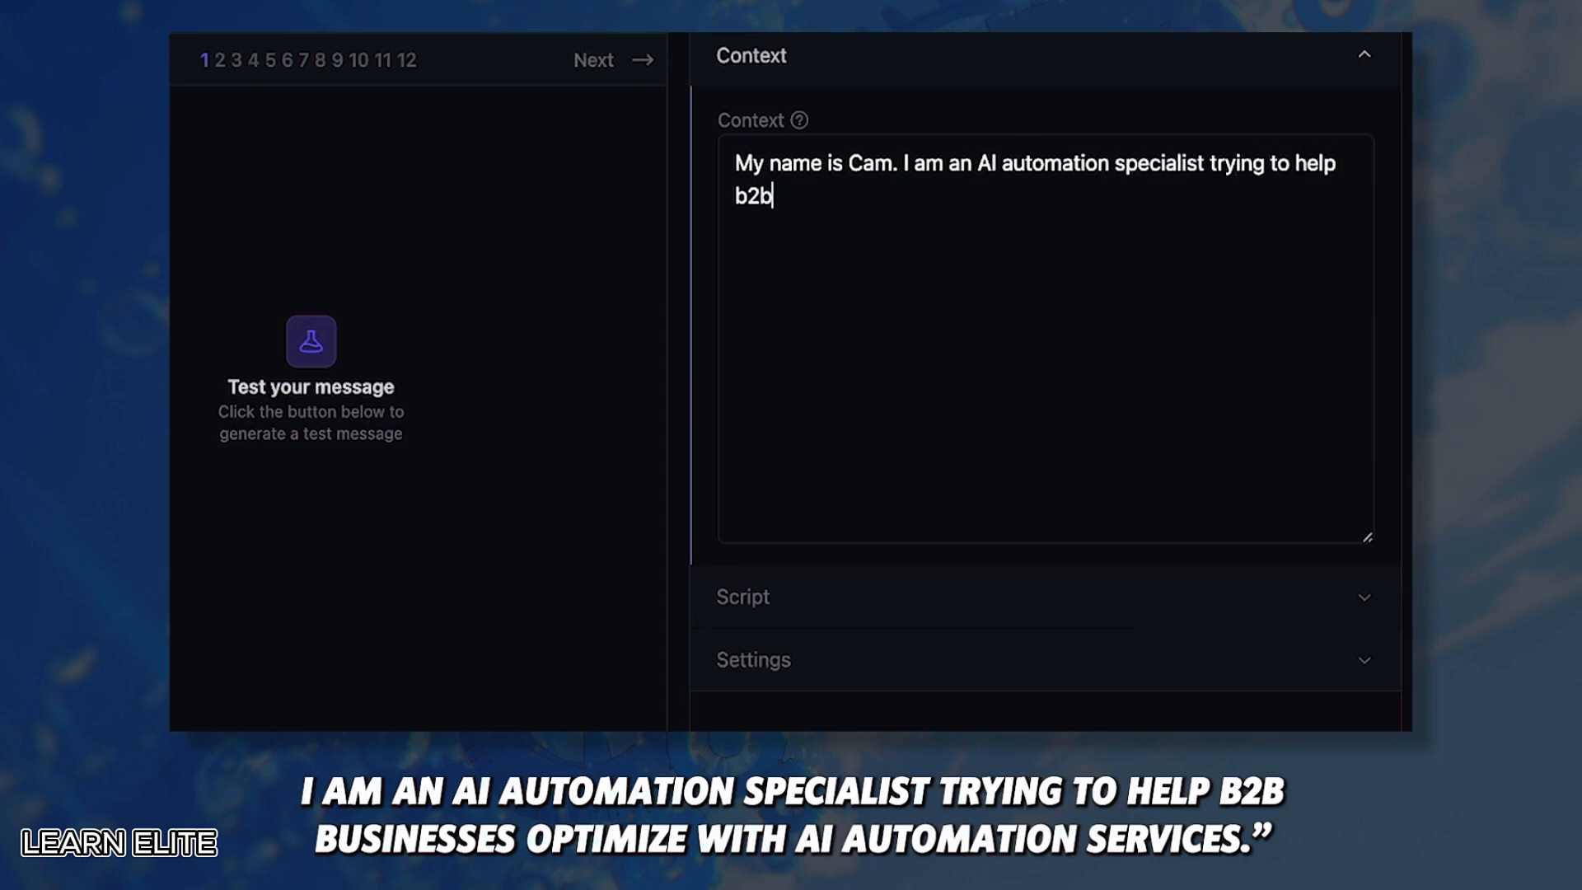
pyautogui.write(' businesses optimize wi')
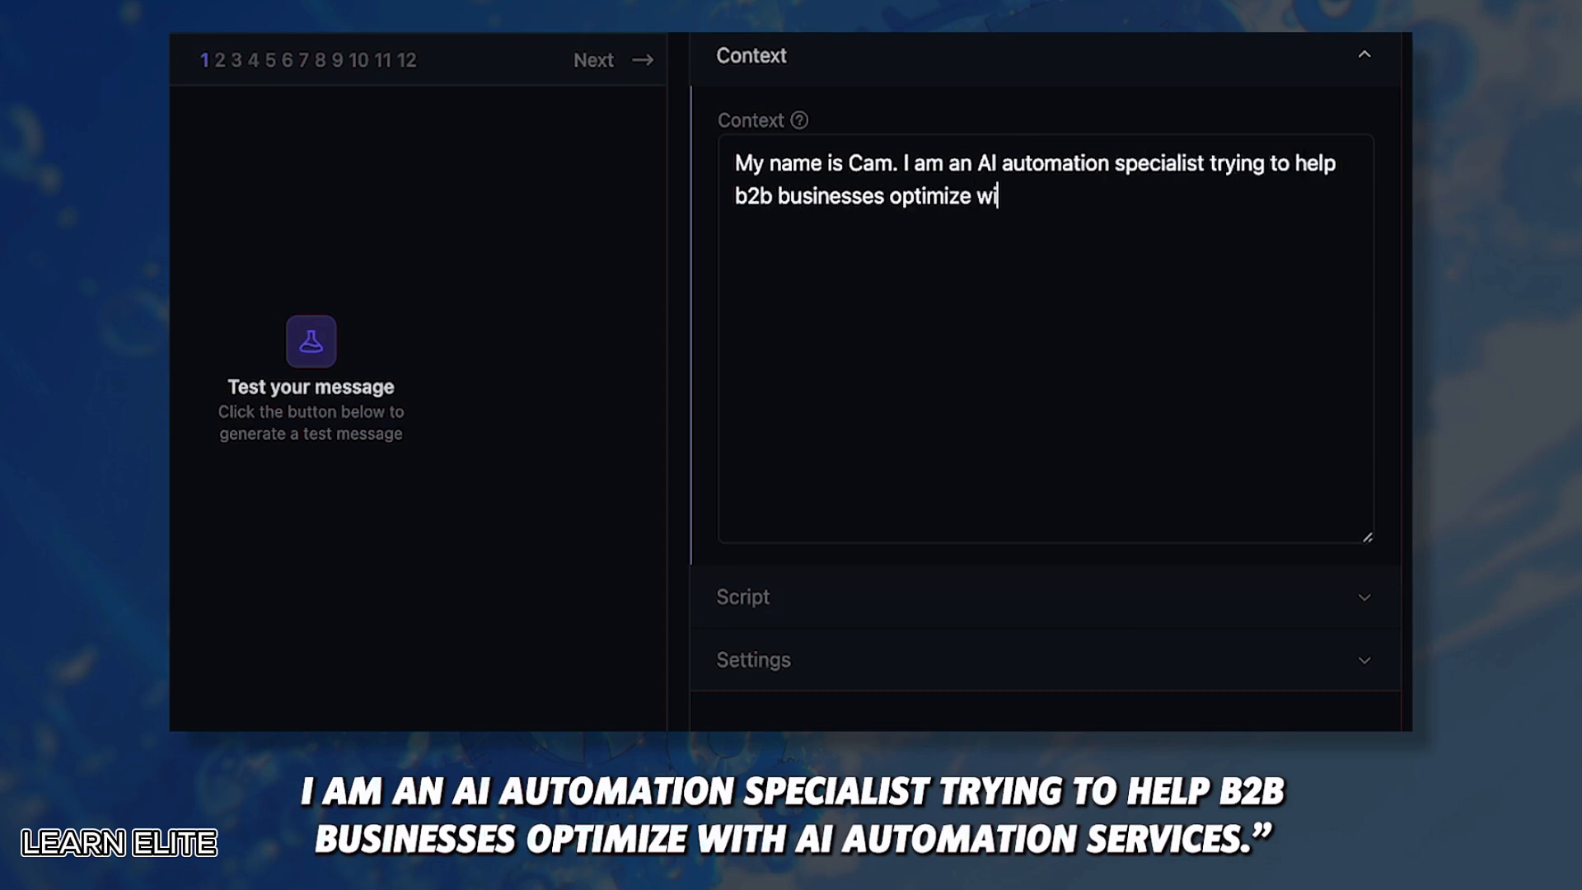
pyautogui.write('th AI automation services.')
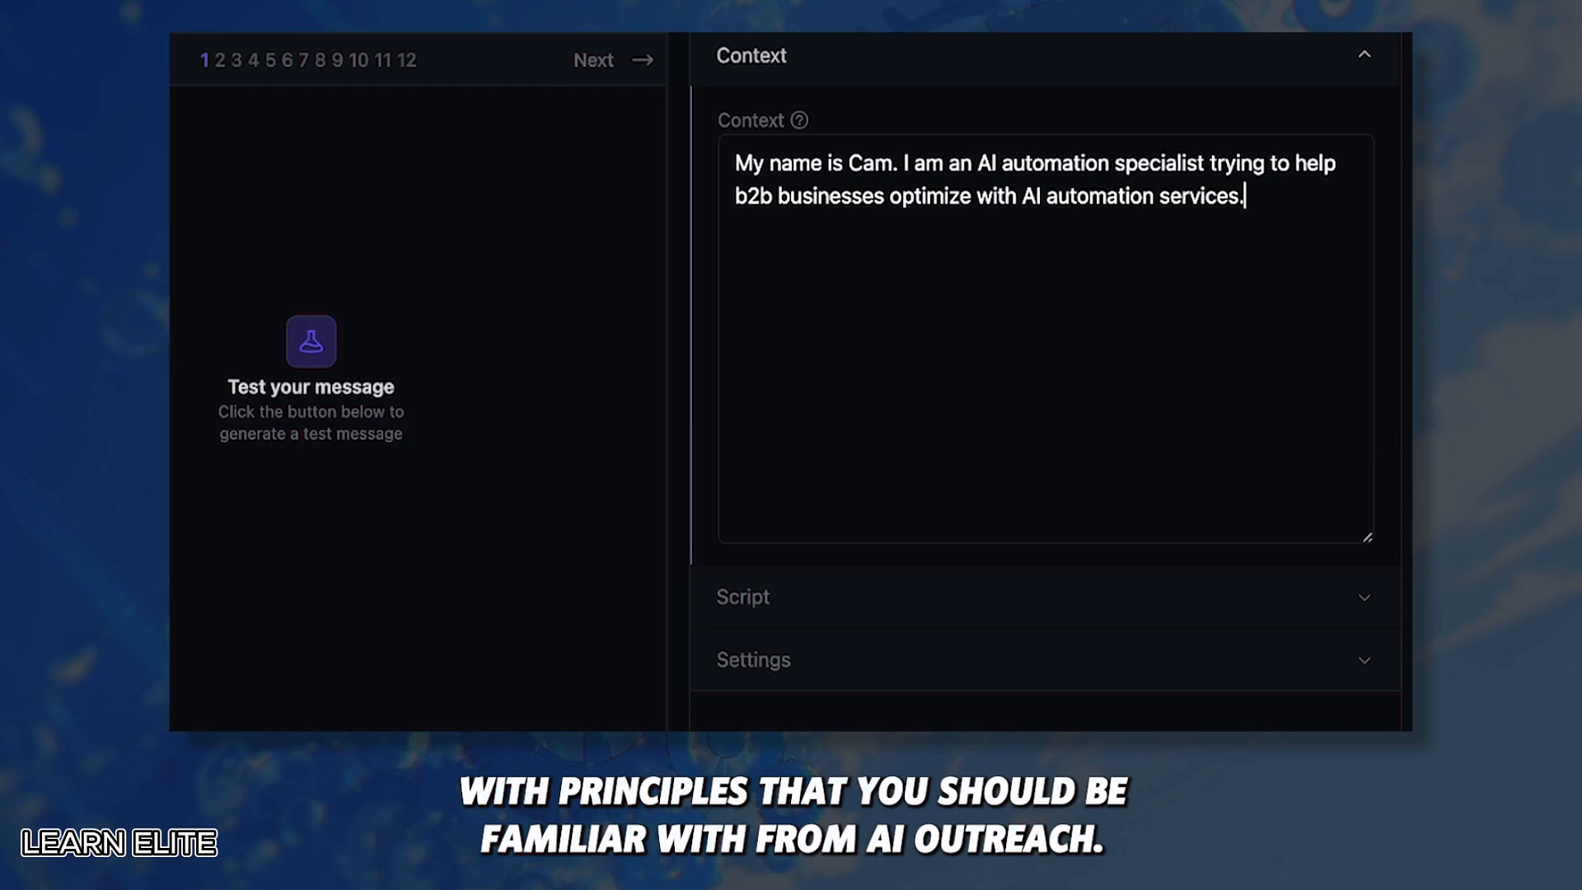
# - Start the script with "Hey [First Name]!" and the custom personalization "[Find what business the person is in and ask them a question relating to that business]"
pyautogui.click(893, 620)
pyautogui.click(846, 298)
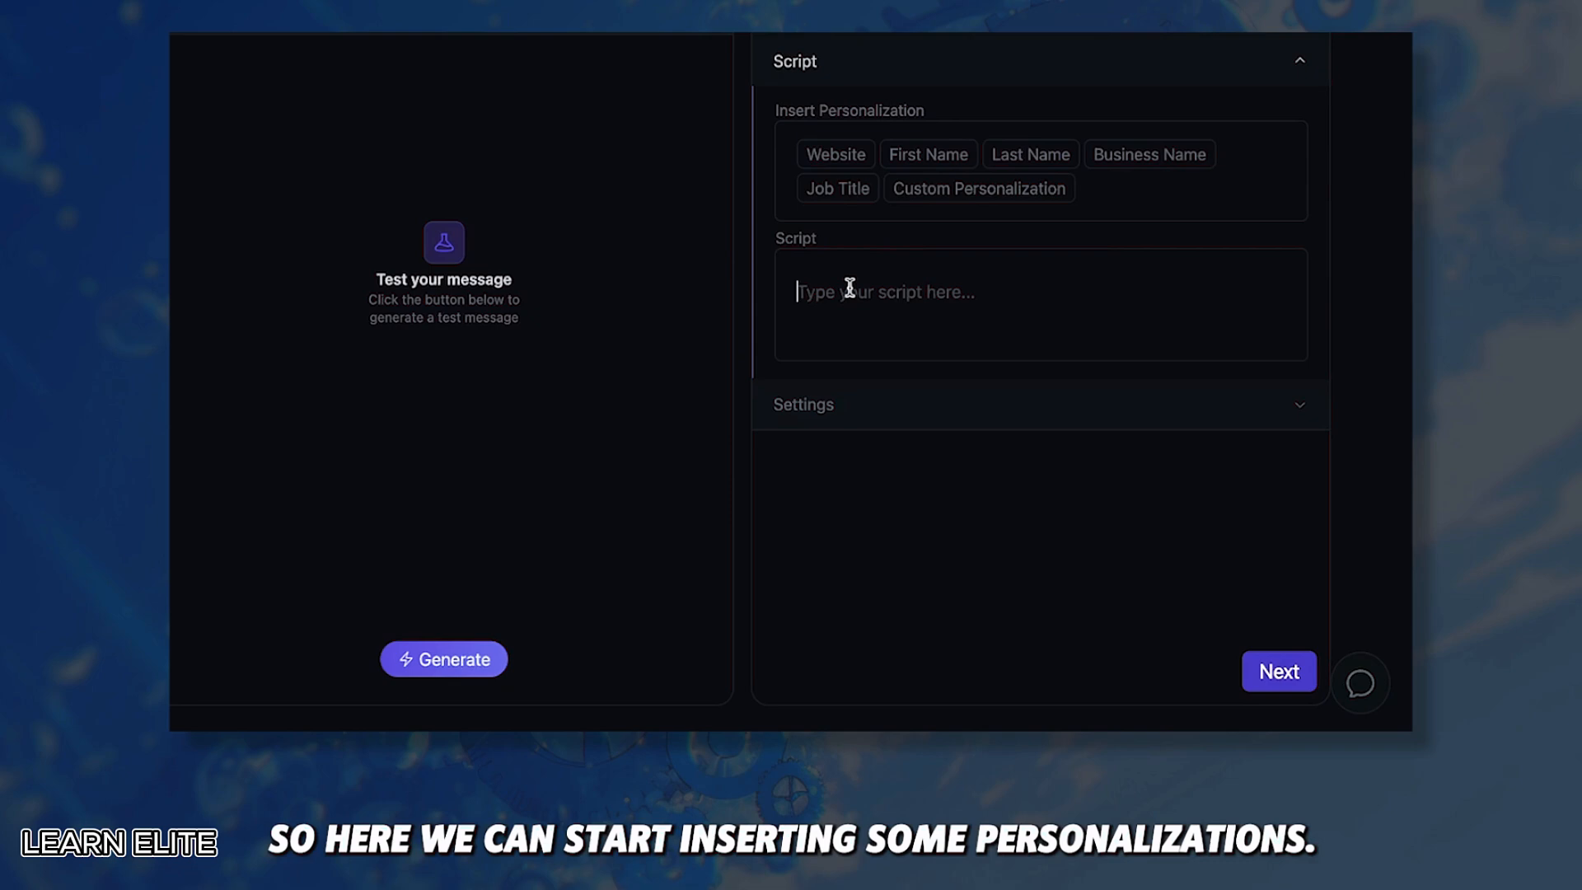
pyautogui.write('Hey')
pyautogui.click(926, 157)
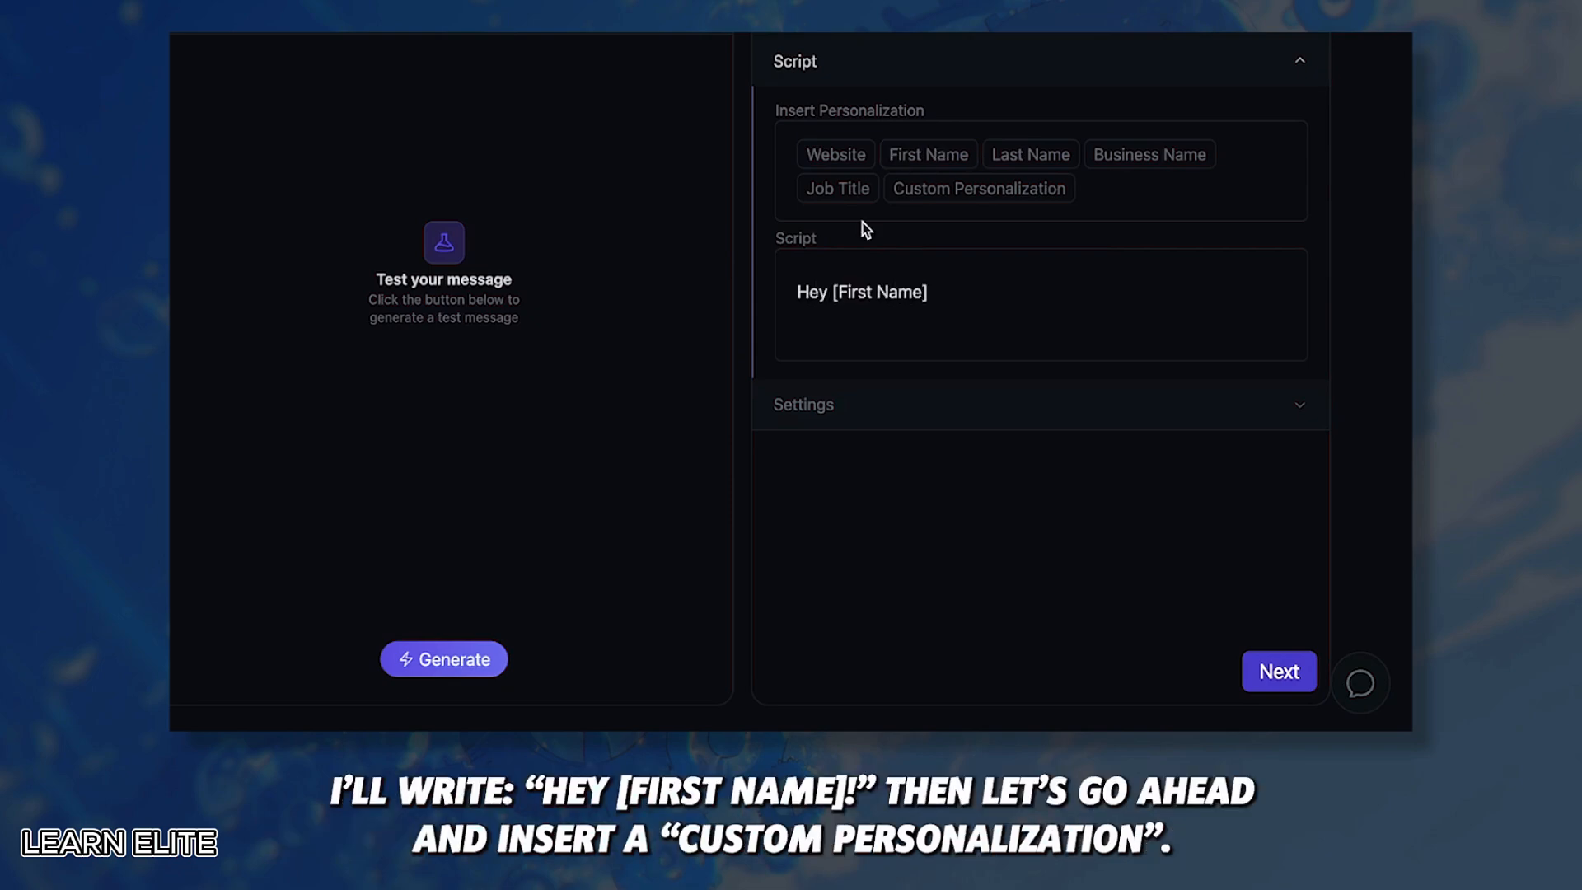
pyautogui.write('!')
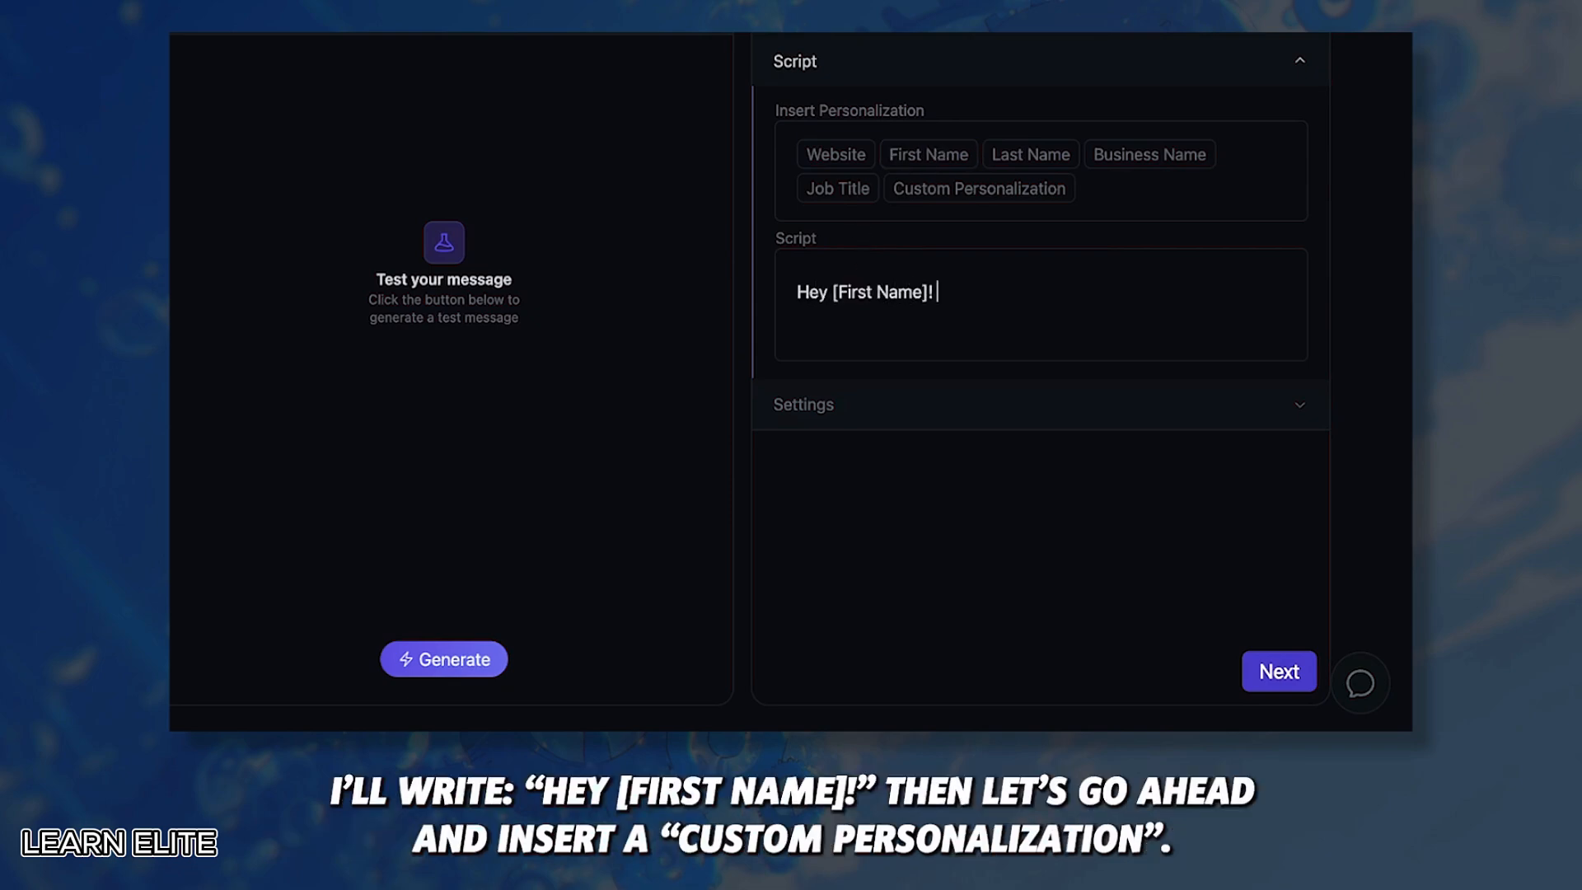
pyautogui.click(1006, 188)
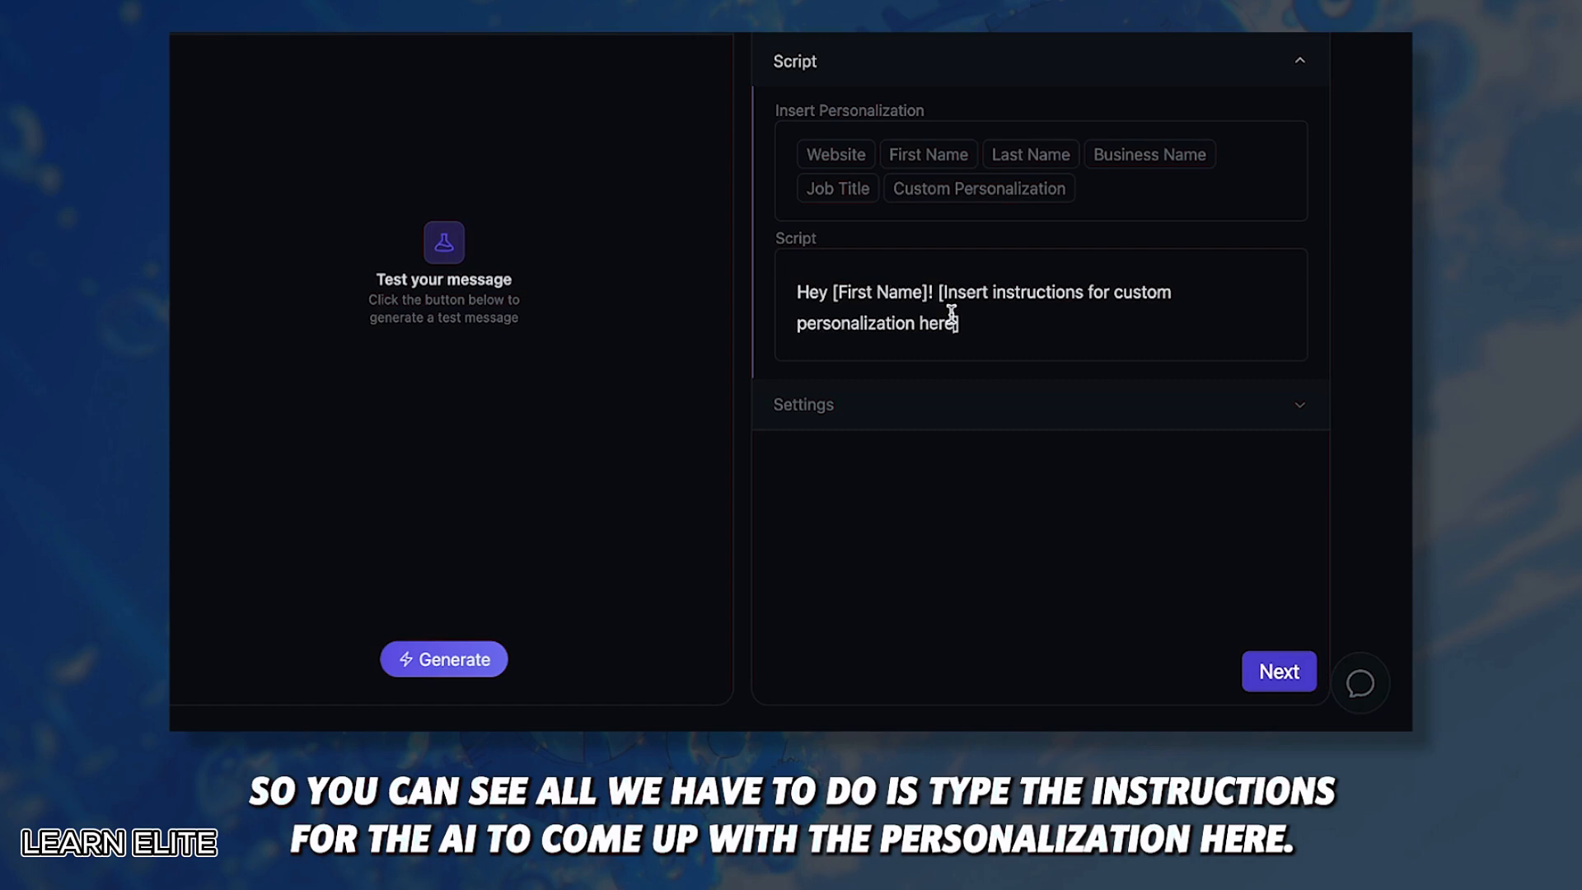
pyautogui.moveTo(953, 322); pyautogui.dragTo(944, 293)
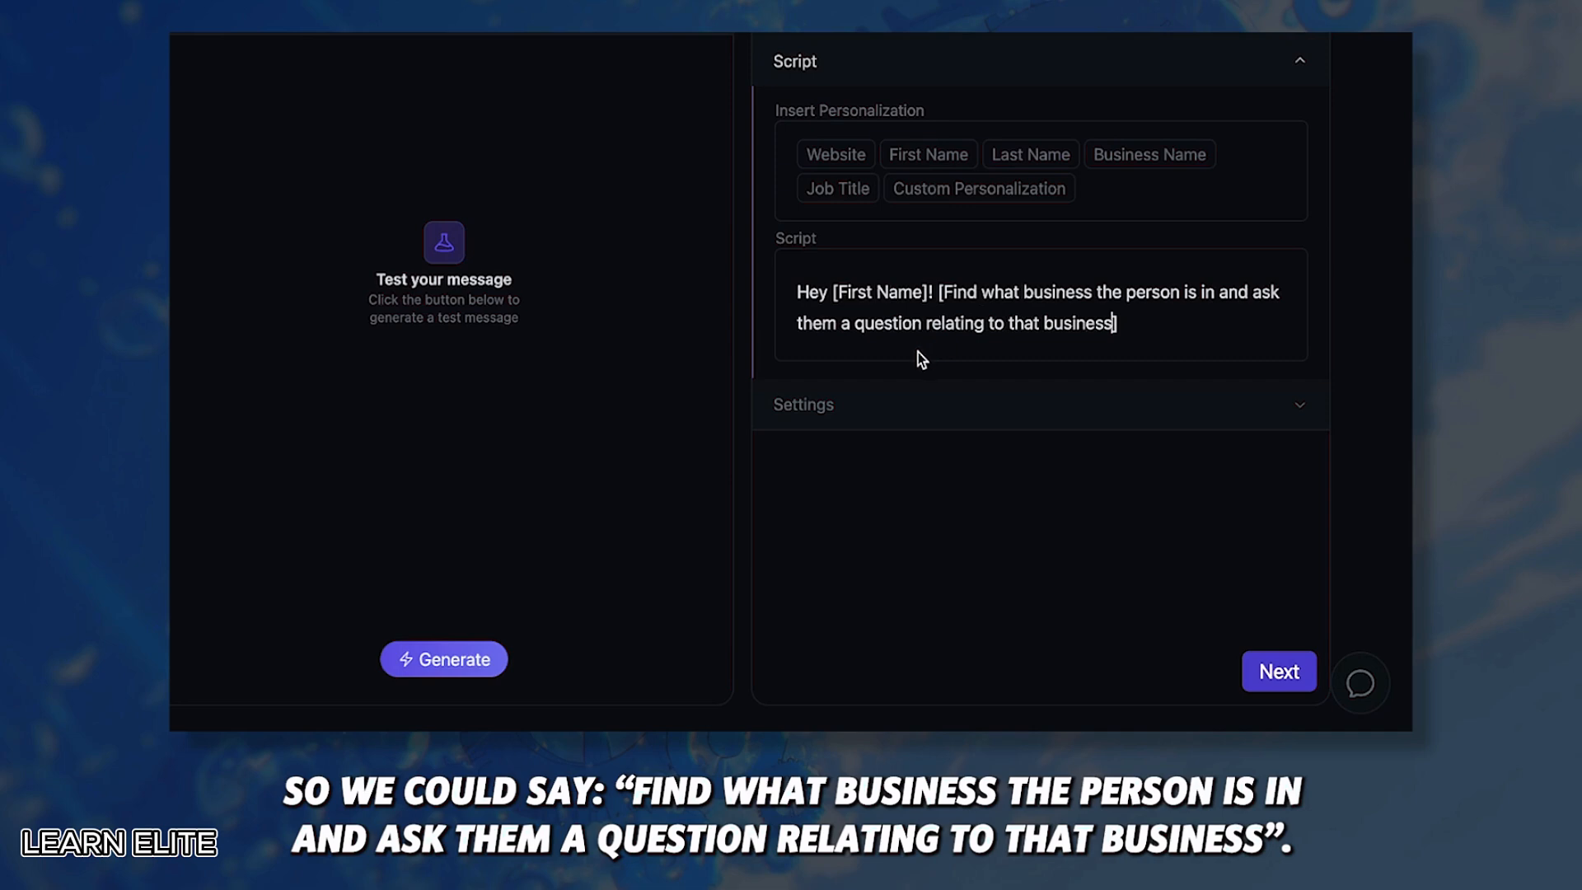
# - Start a second script paragraph: "I wanted to give you a free training that shows you how to setup a specialized AI agent that can answer questions about"
pyautogui.press('Return')
pyautogui.press('Return')
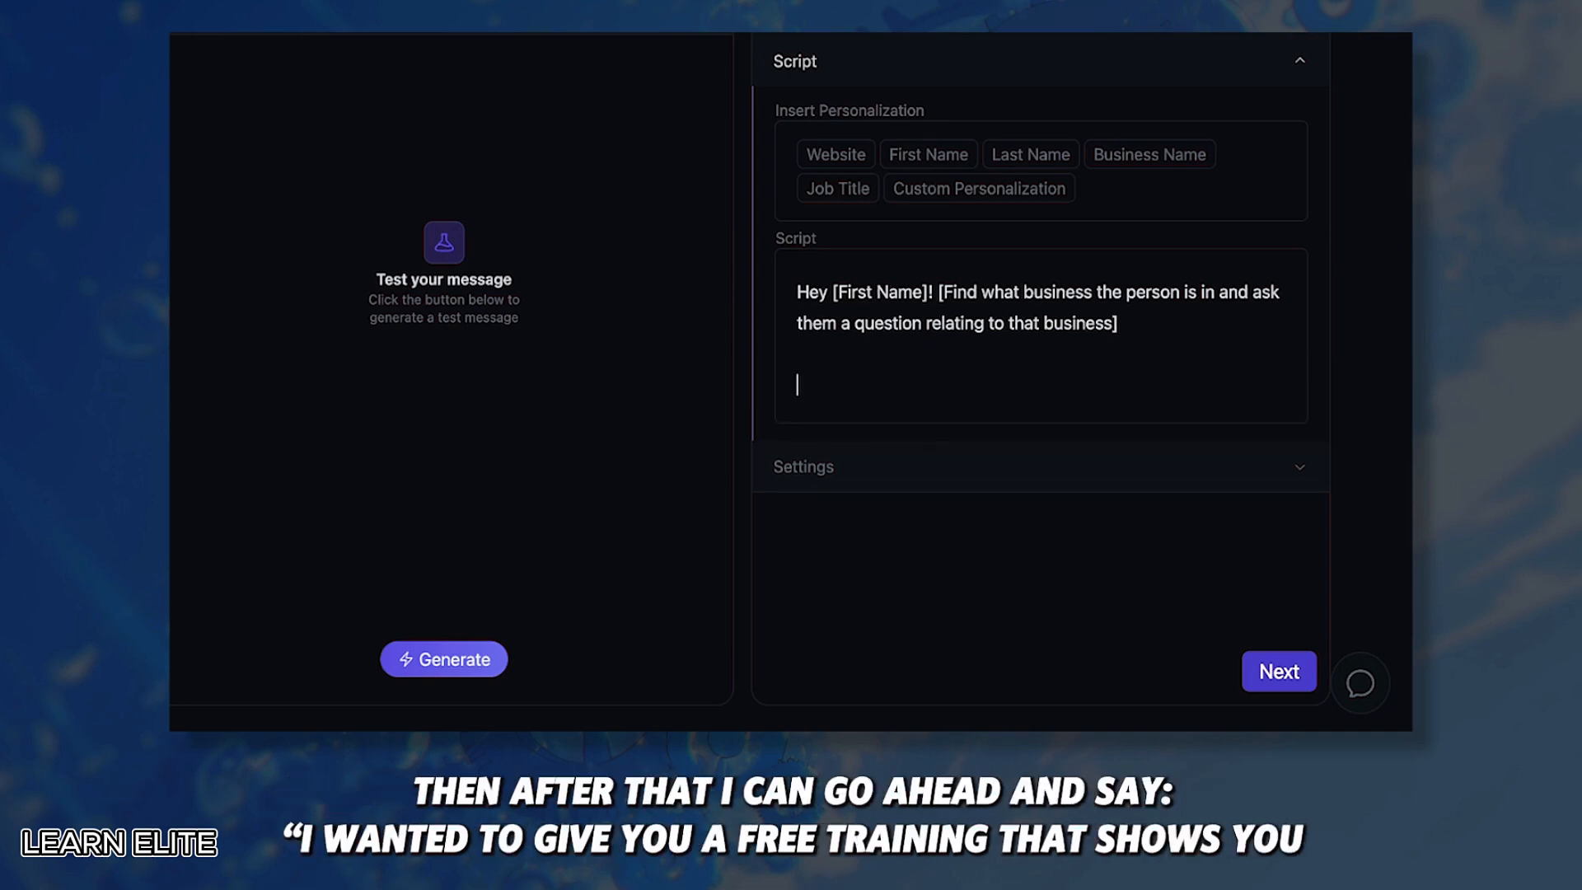
pyautogui.write('I wanted to give you a free tr')
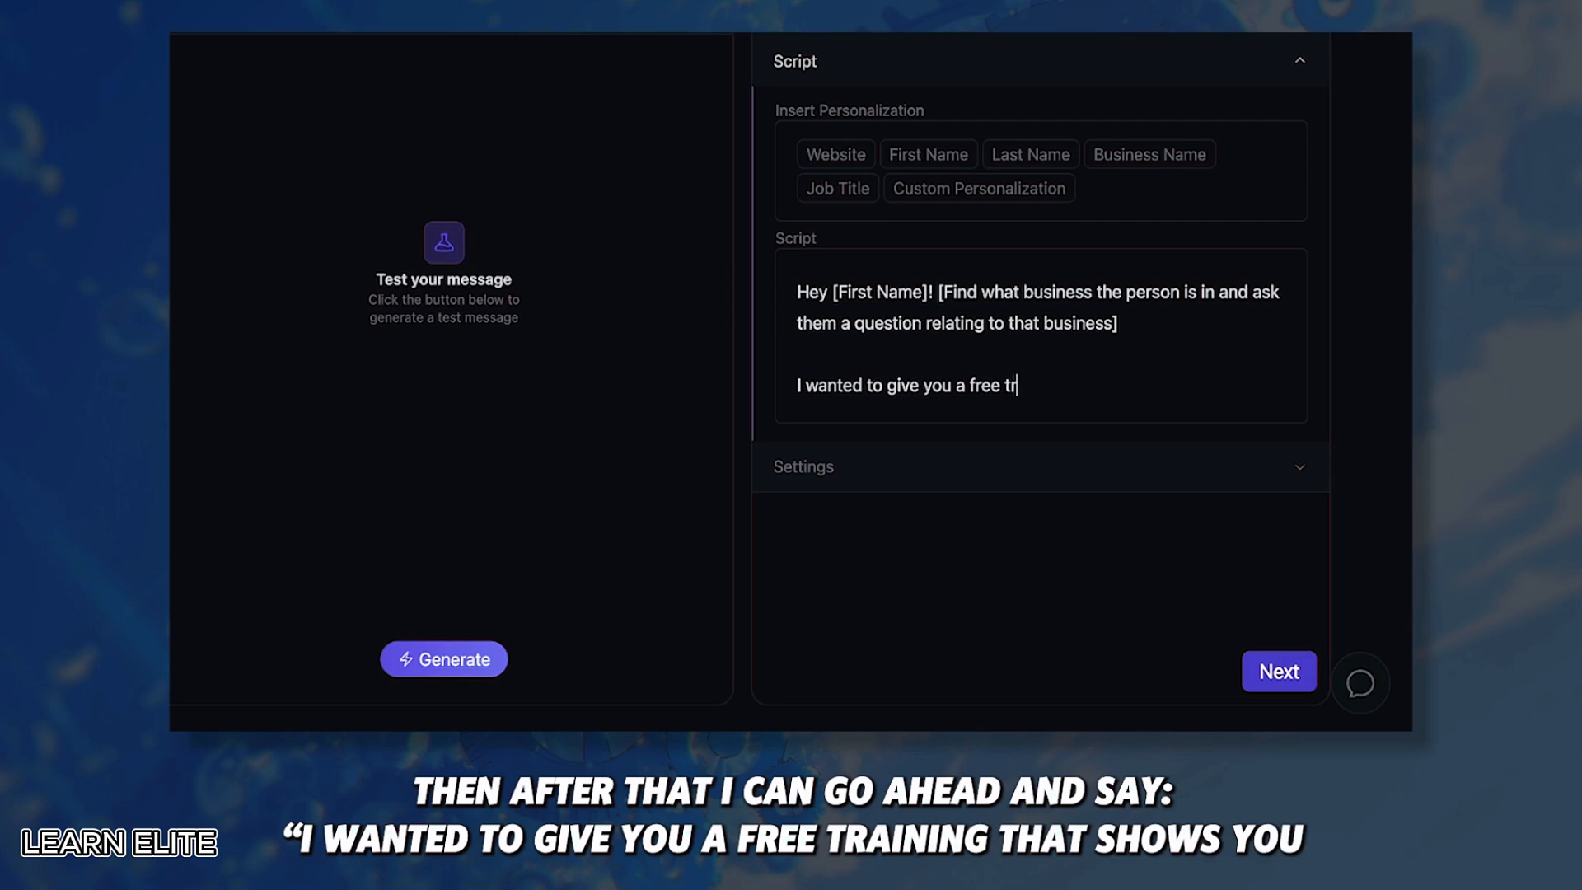
pyautogui.write('aining that shows you how')
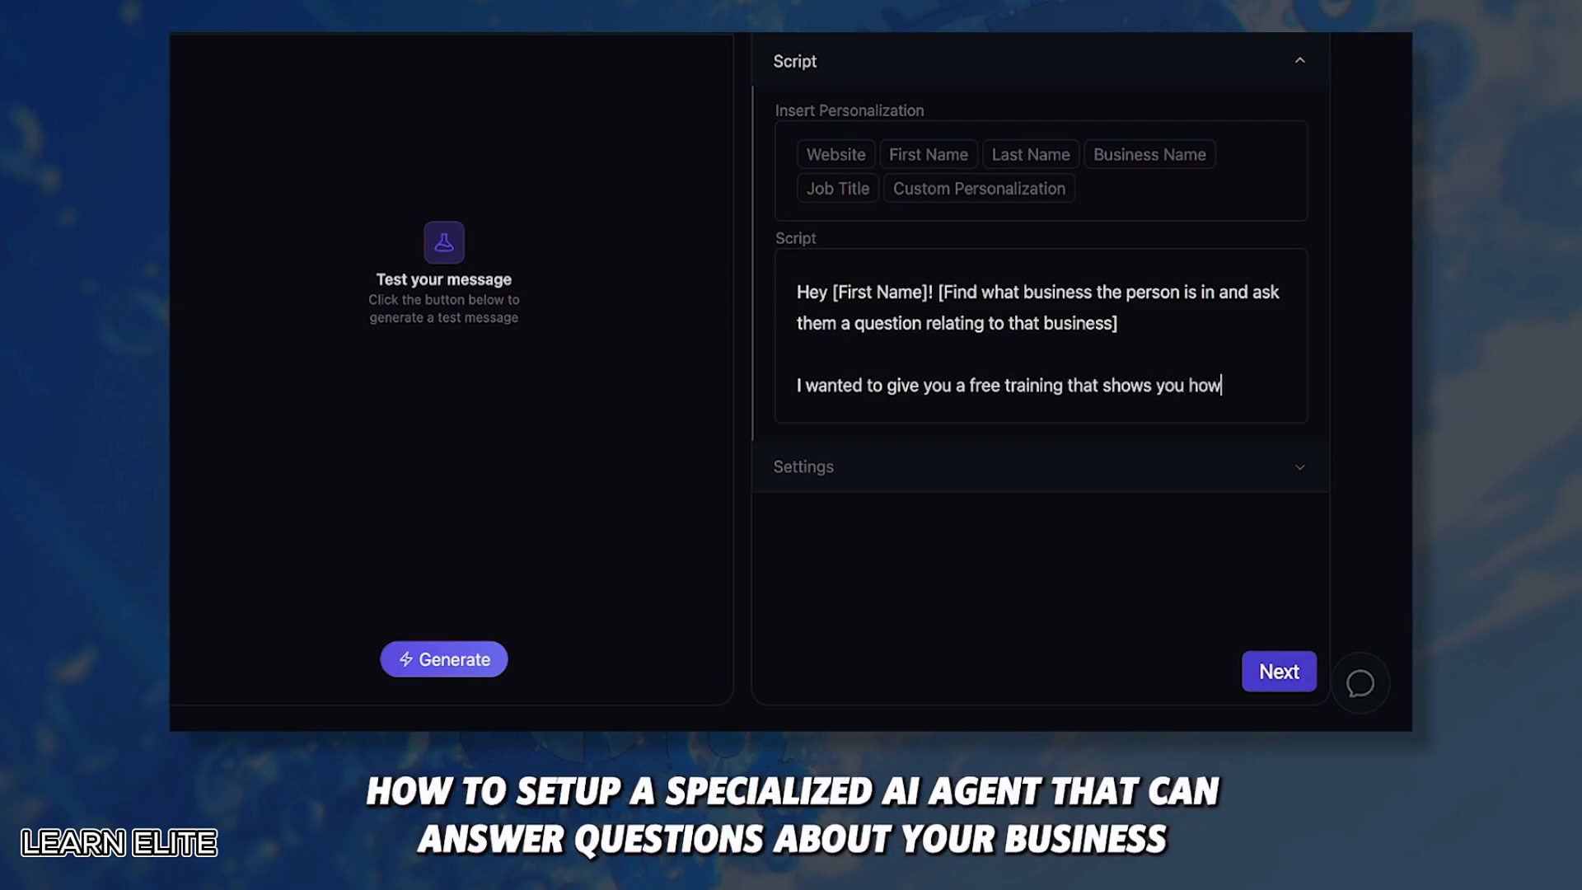
pyautogui.write(' to setup a specia')
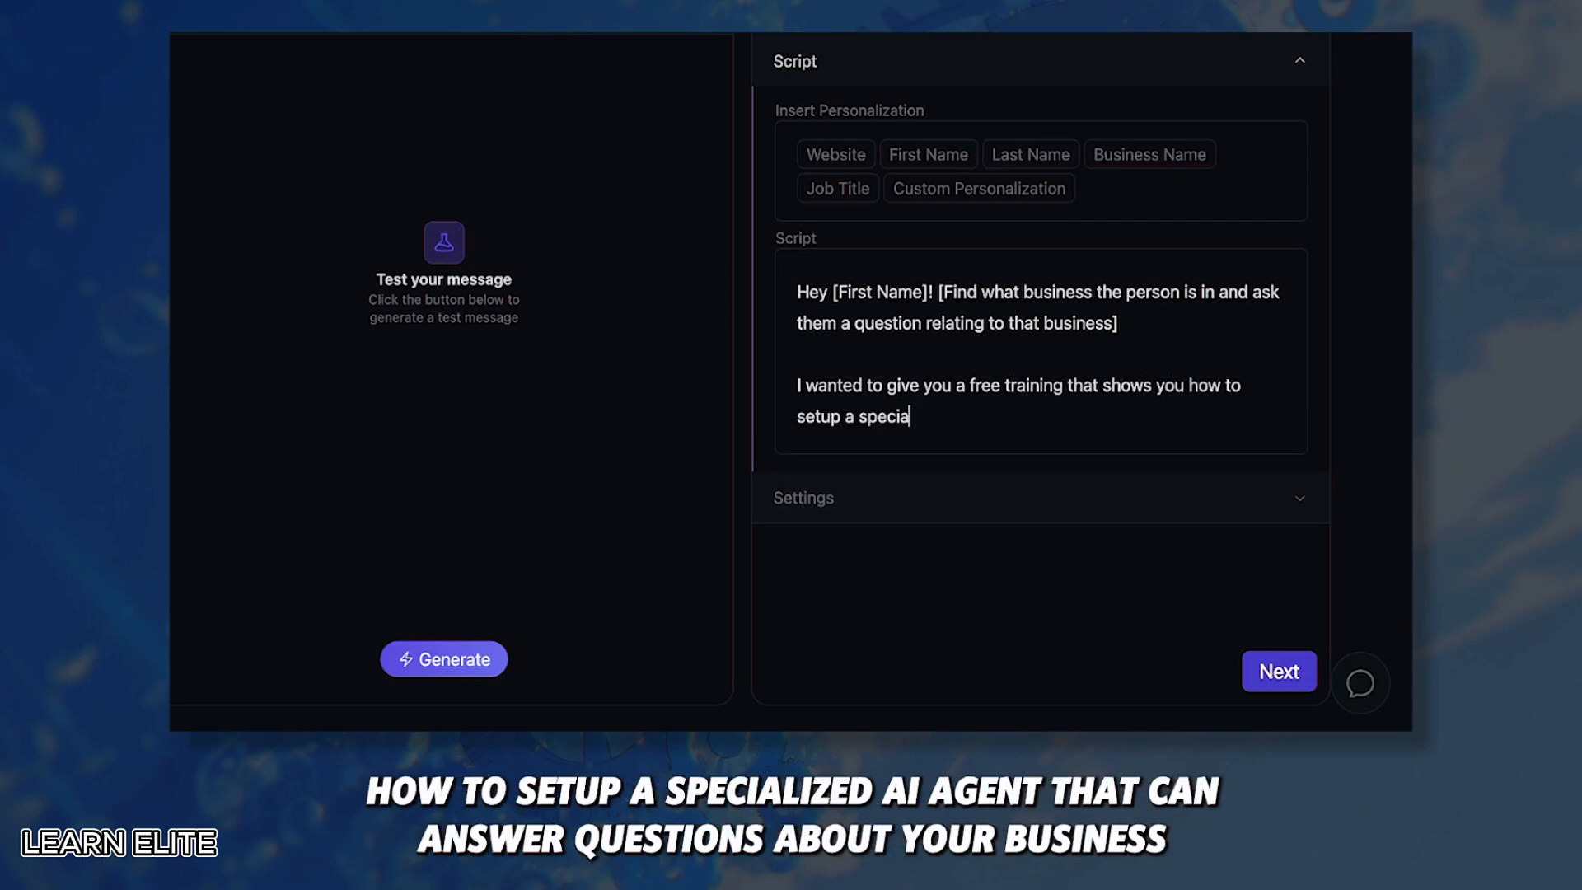
pyautogui.write('lized AI agent that can answer questis')
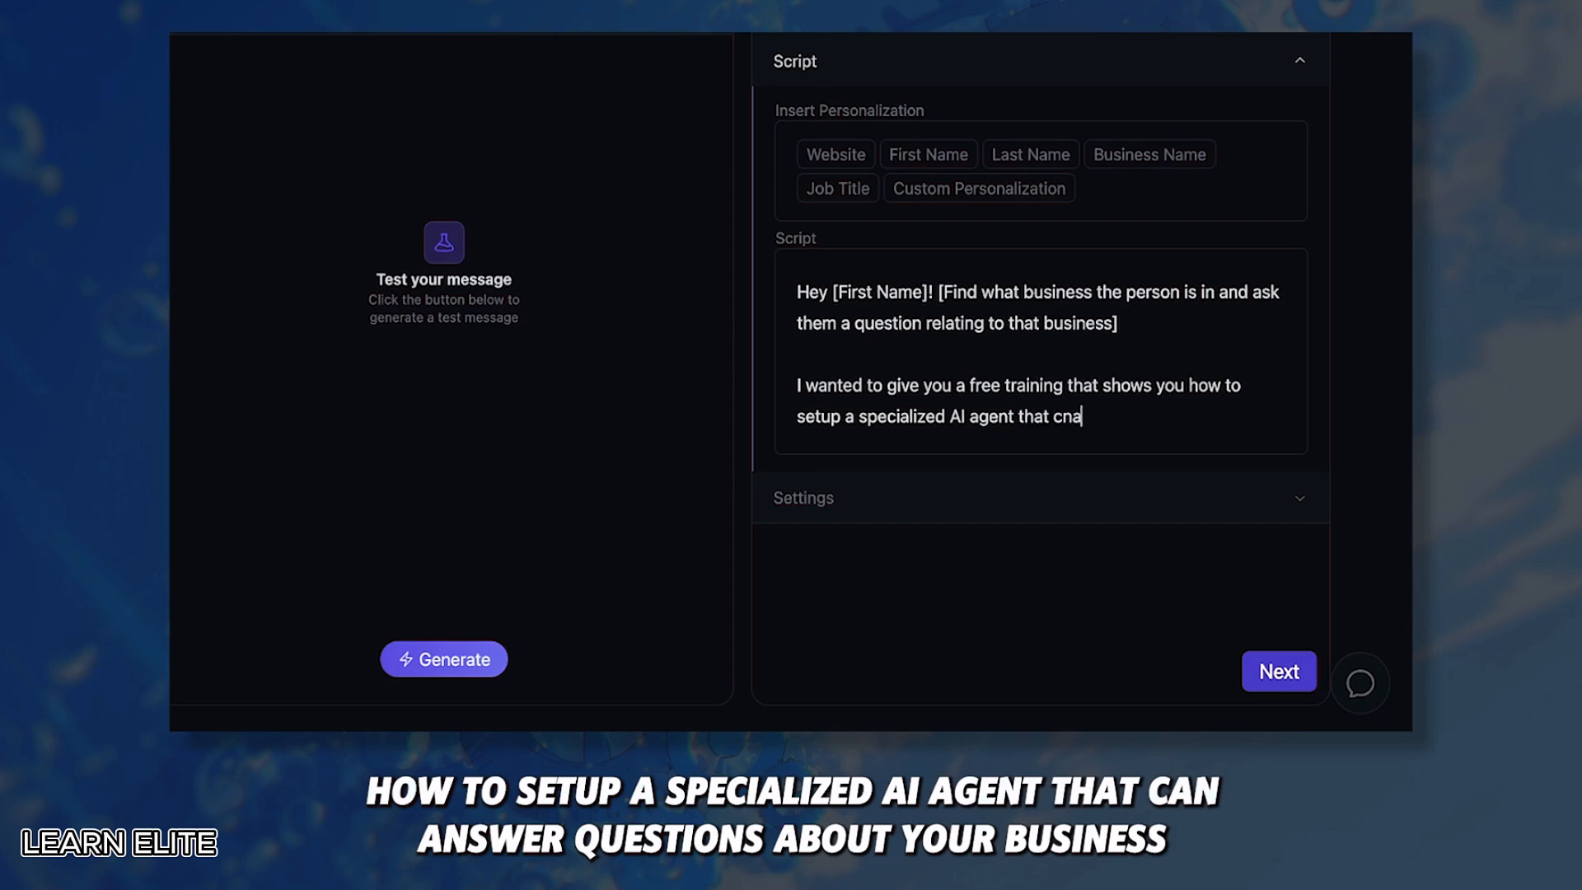
pyautogui.press('BackSpace')
pyautogui.write('ons abou')
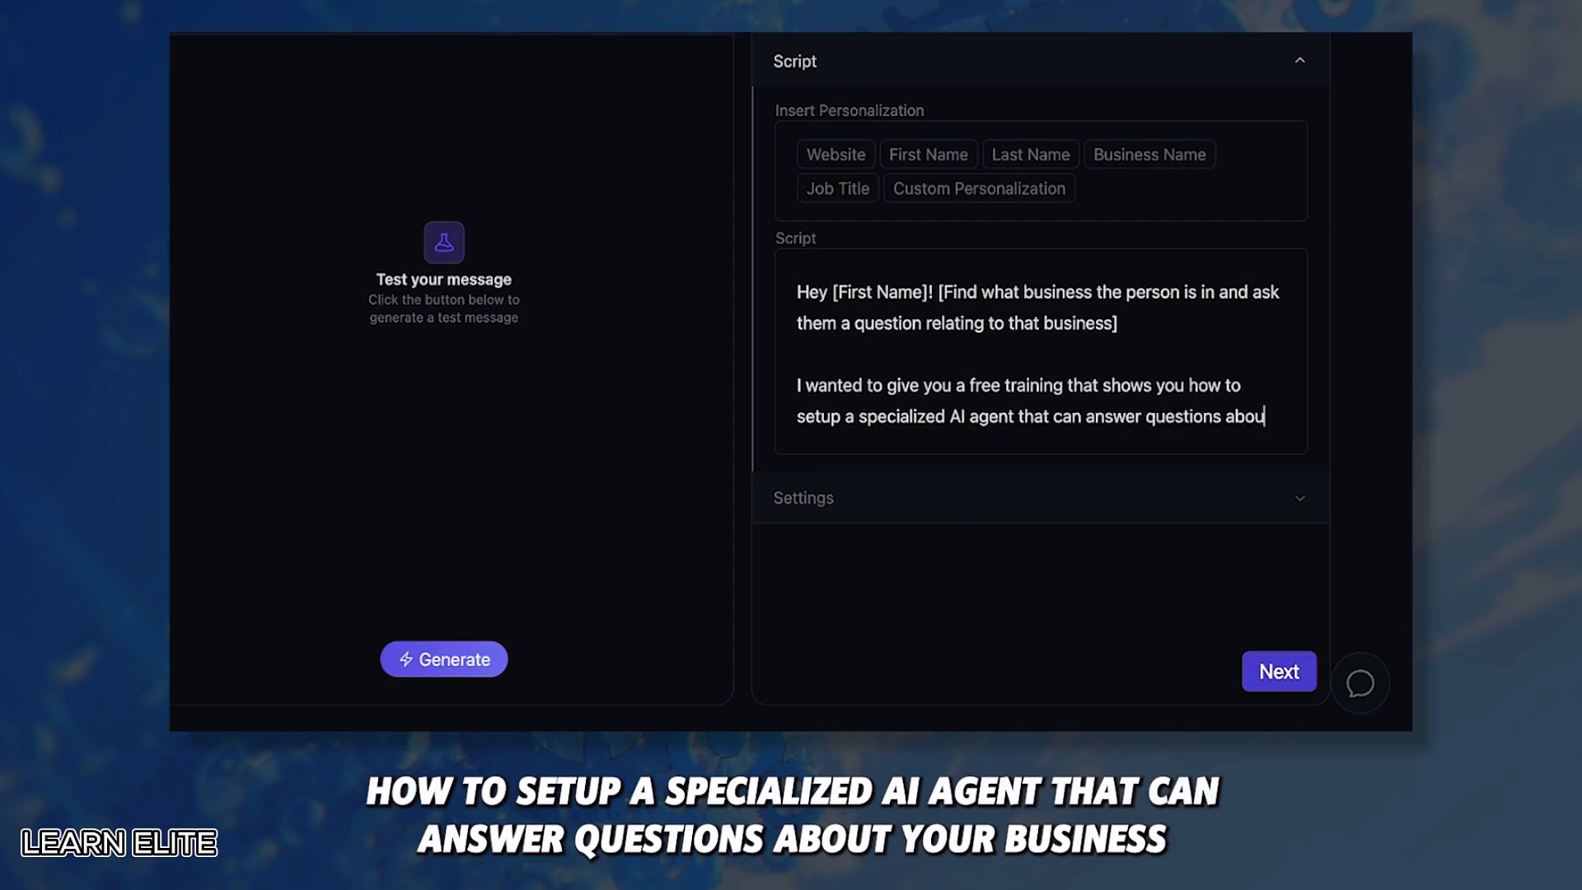
# - Finish the script's second paragraph with "your business and that you can put up on your website."
pyautogui.write('t your business and that you can put upon')
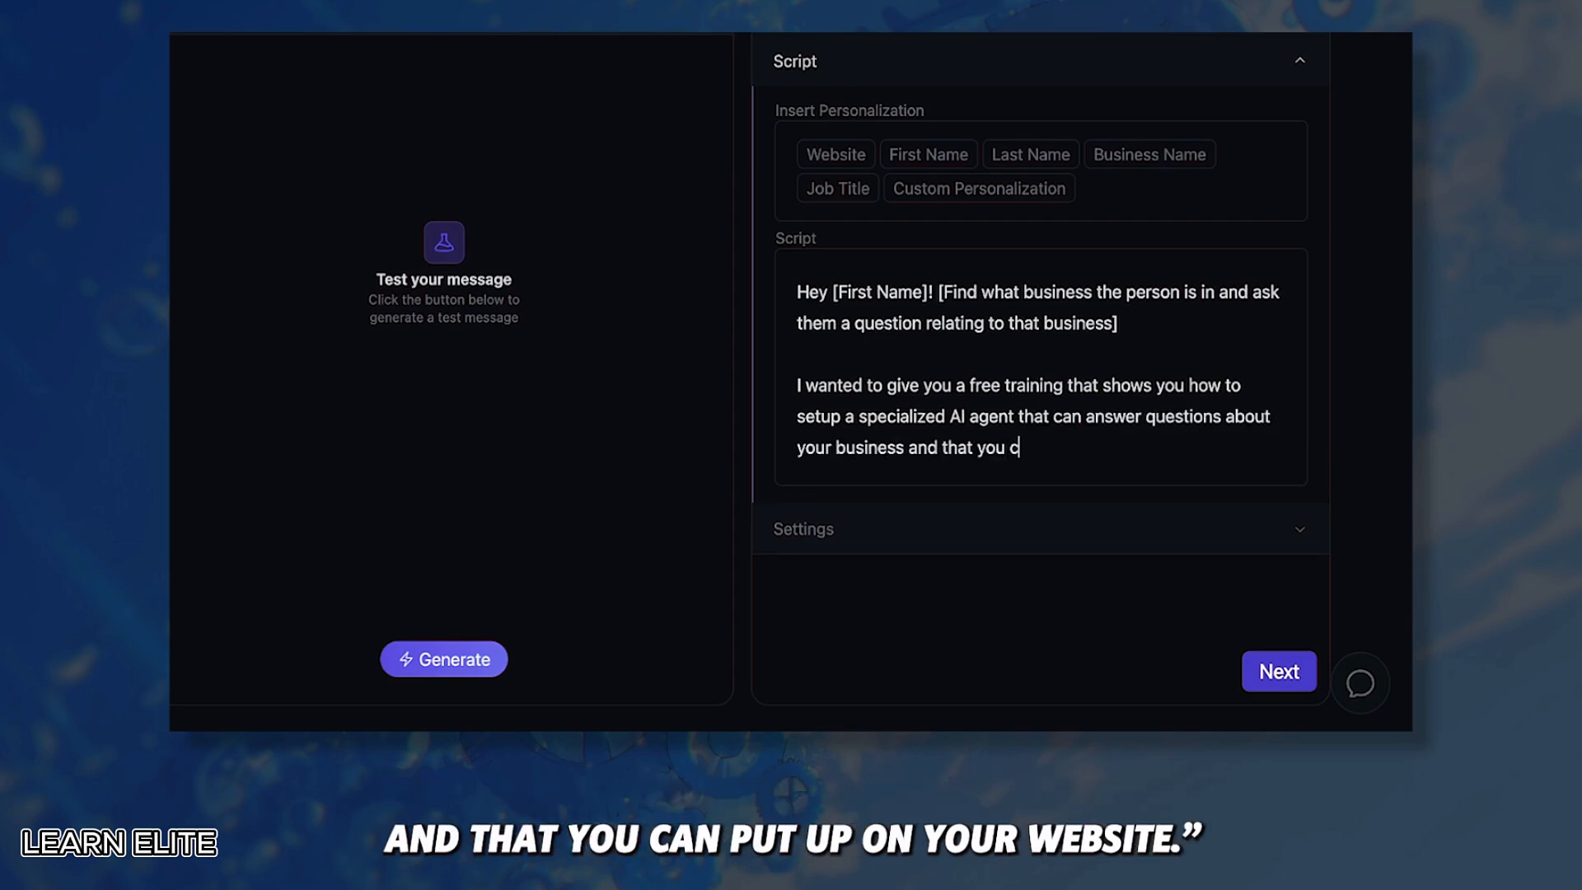
pyautogui.press('BackSpace')
pyautogui.press('BackSpace')
pyautogui.press('BackSpace')
pyautogui.write('on your website.')
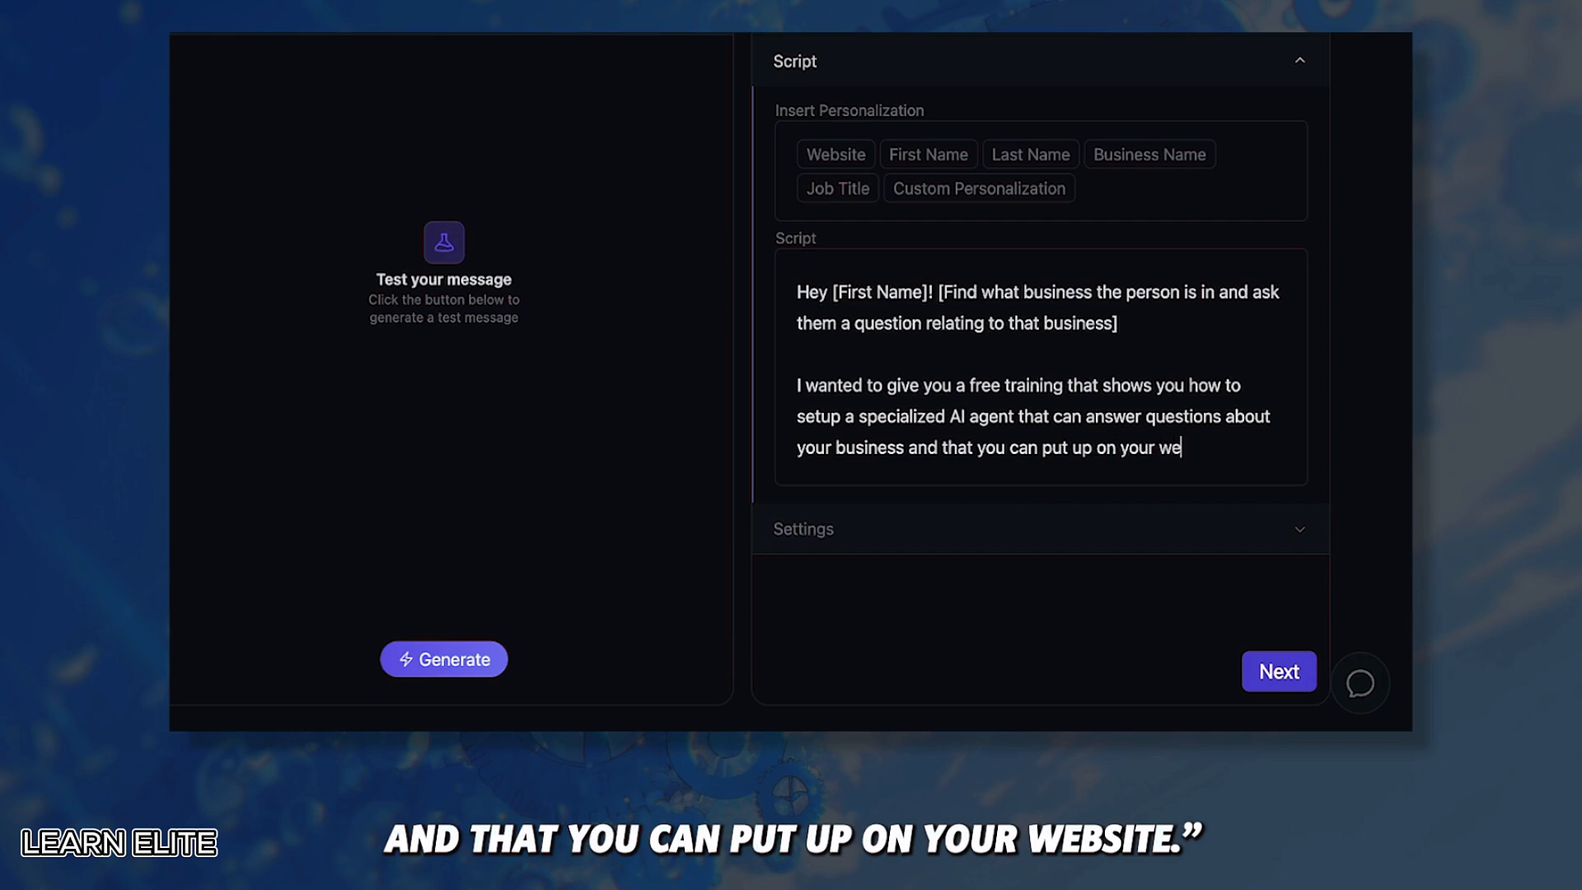
# - Add the script paragraph "This can help you handle customer support queries and capture leads!" followed by a separate "[link]" placeholder line
pyautogui.press('Return')
pyautogui.press('Return')
pyautogui.write('This can help you handle cusotmer')
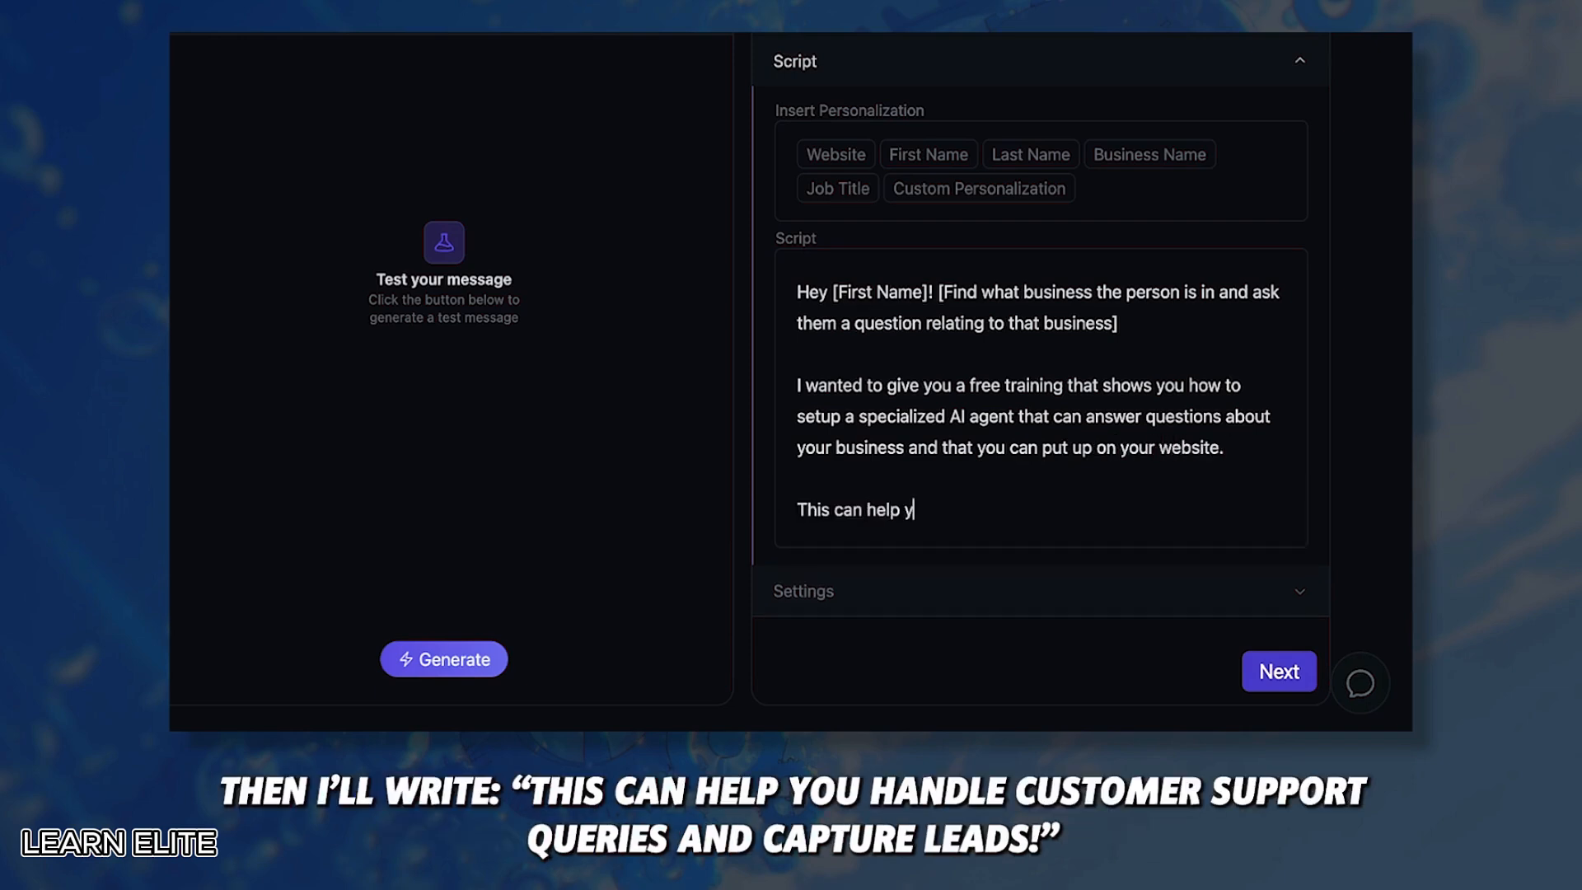
pyautogui.press('BackSpace')
pyautogui.press('BackSpace')
pyautogui.press('BackSpace')
pyautogui.press('BackSpace')
pyautogui.press('BackSpace')
pyautogui.press('BackSpace')
pyautogui.write('tomer support qu')
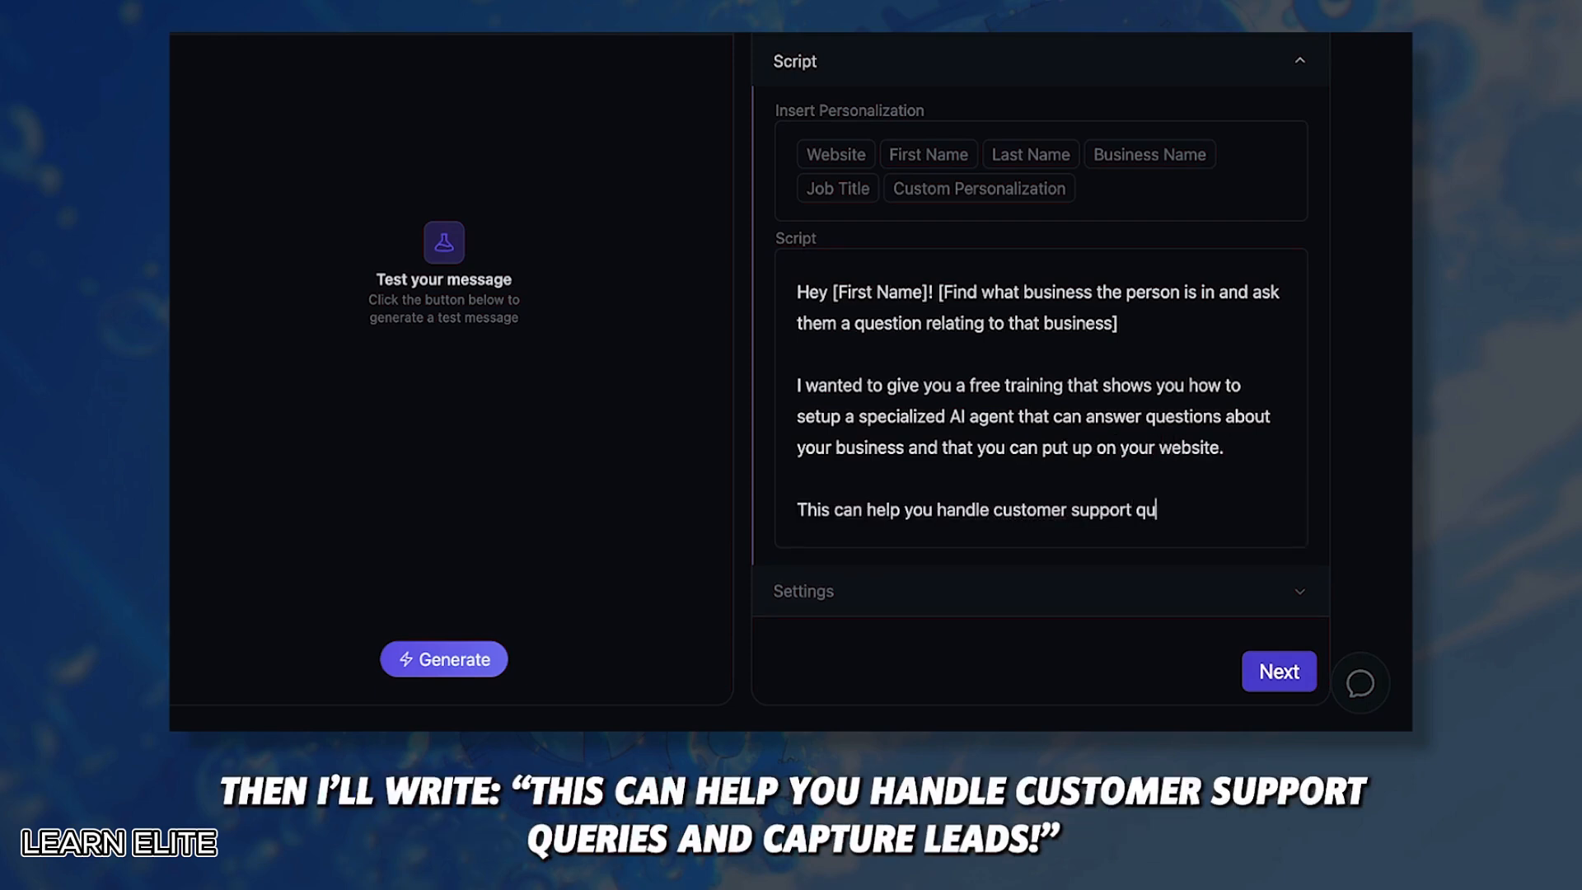
pyautogui.write('eries and capture leads!')
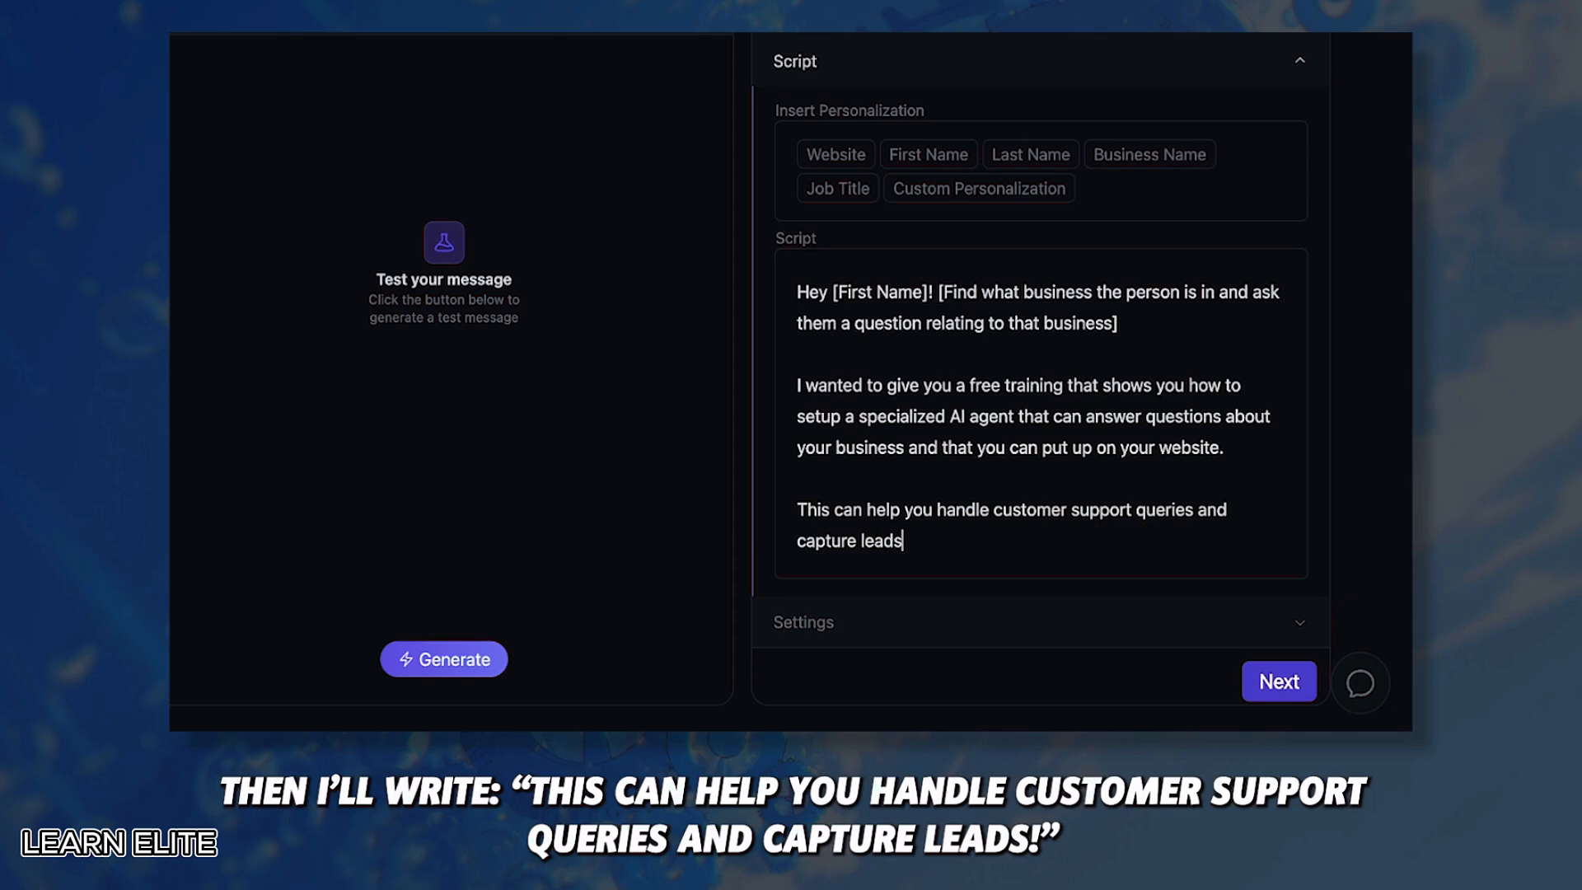
pyautogui.press('Return')
pyautogui.press('Return')
pyautogui.write('[link]')
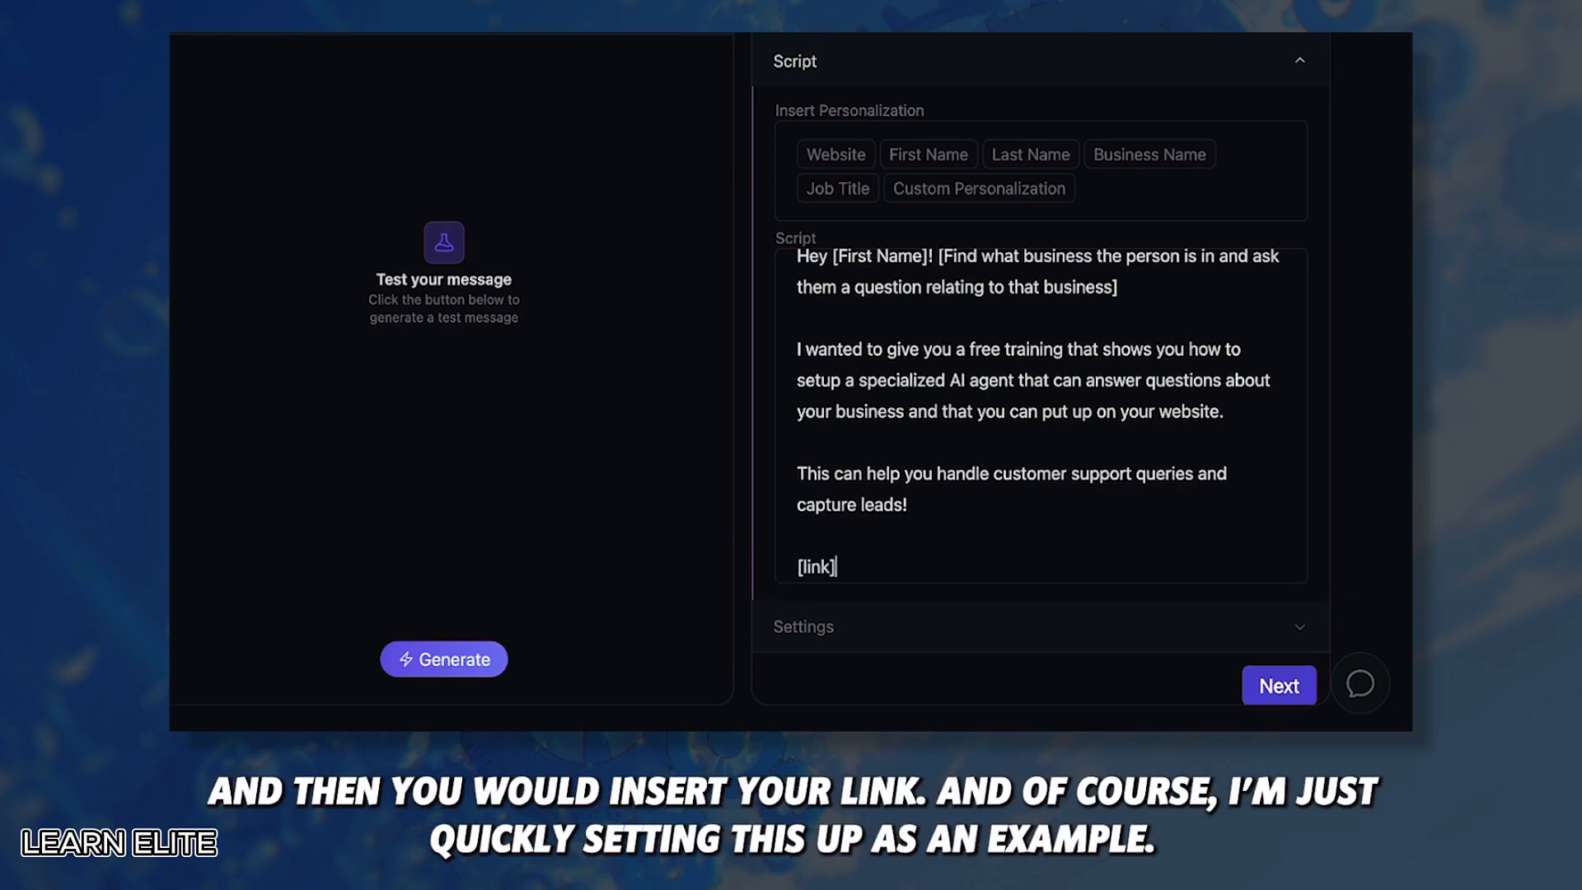
# - Generate a test message, and replace the custom personalization with instructions for a one-sentence compliment from the person's profile tied in with "figured I'd reach out"
pyautogui.scroll(1, 974, 354)
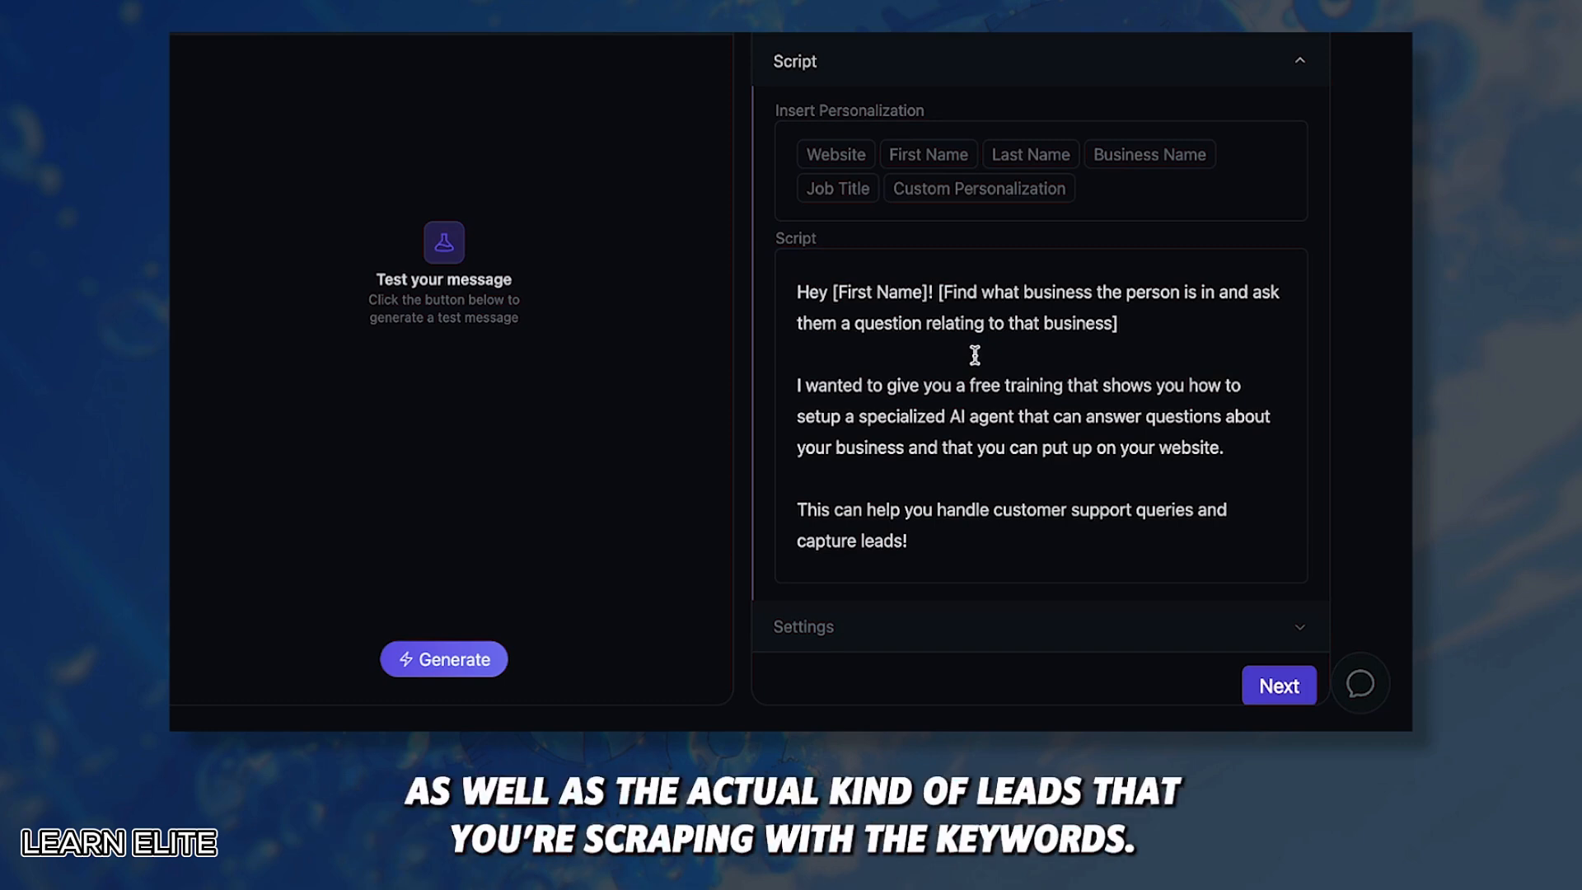
pyautogui.scroll(-2, 931, 403)
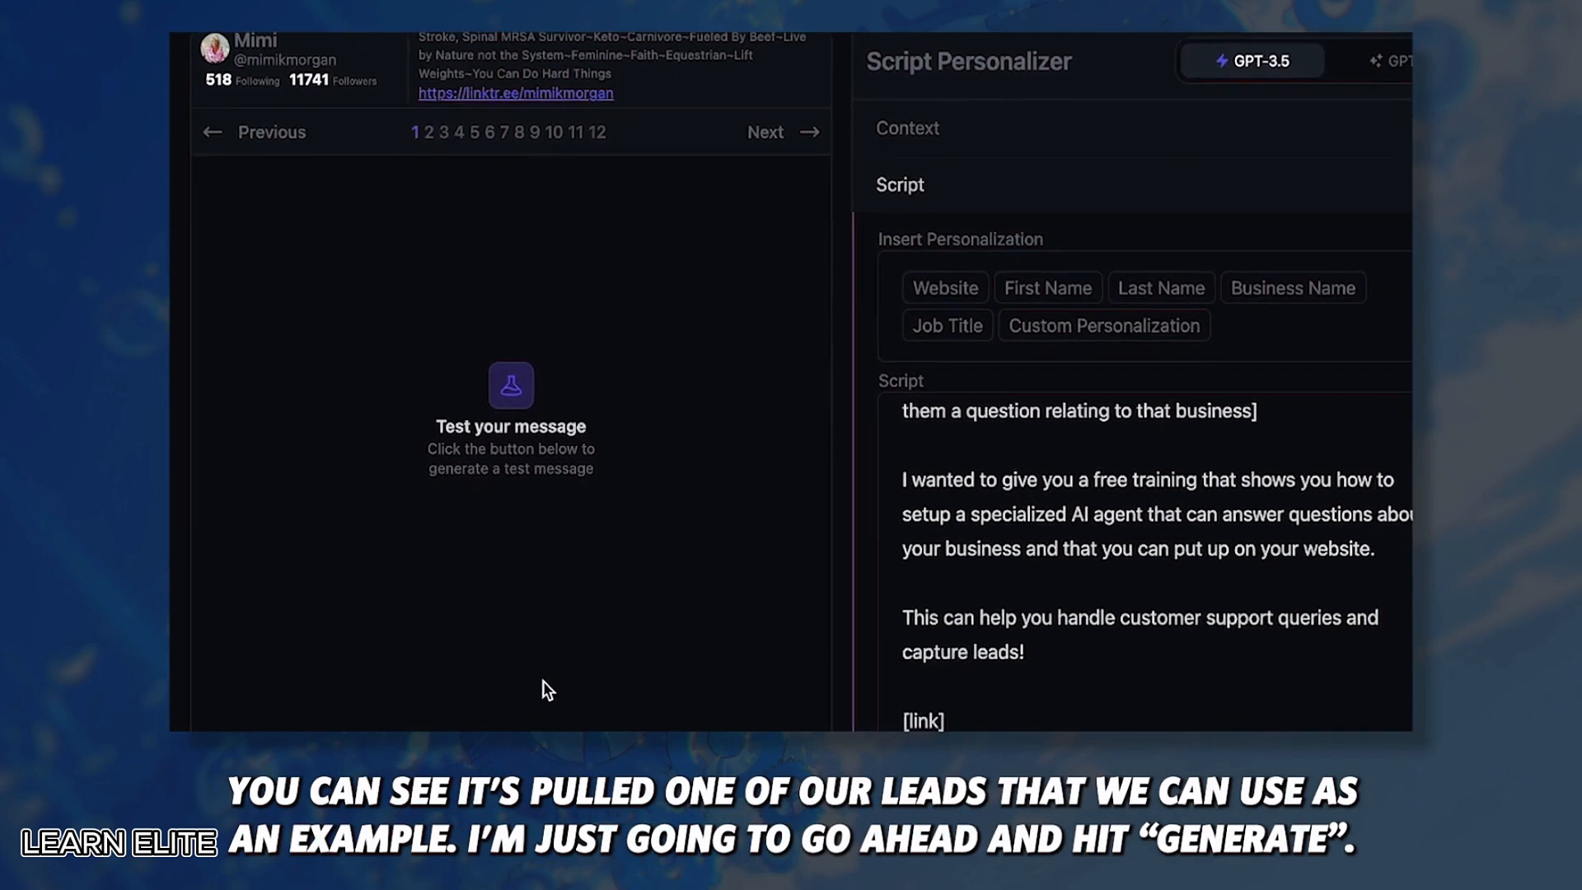
pyautogui.click(466, 674)
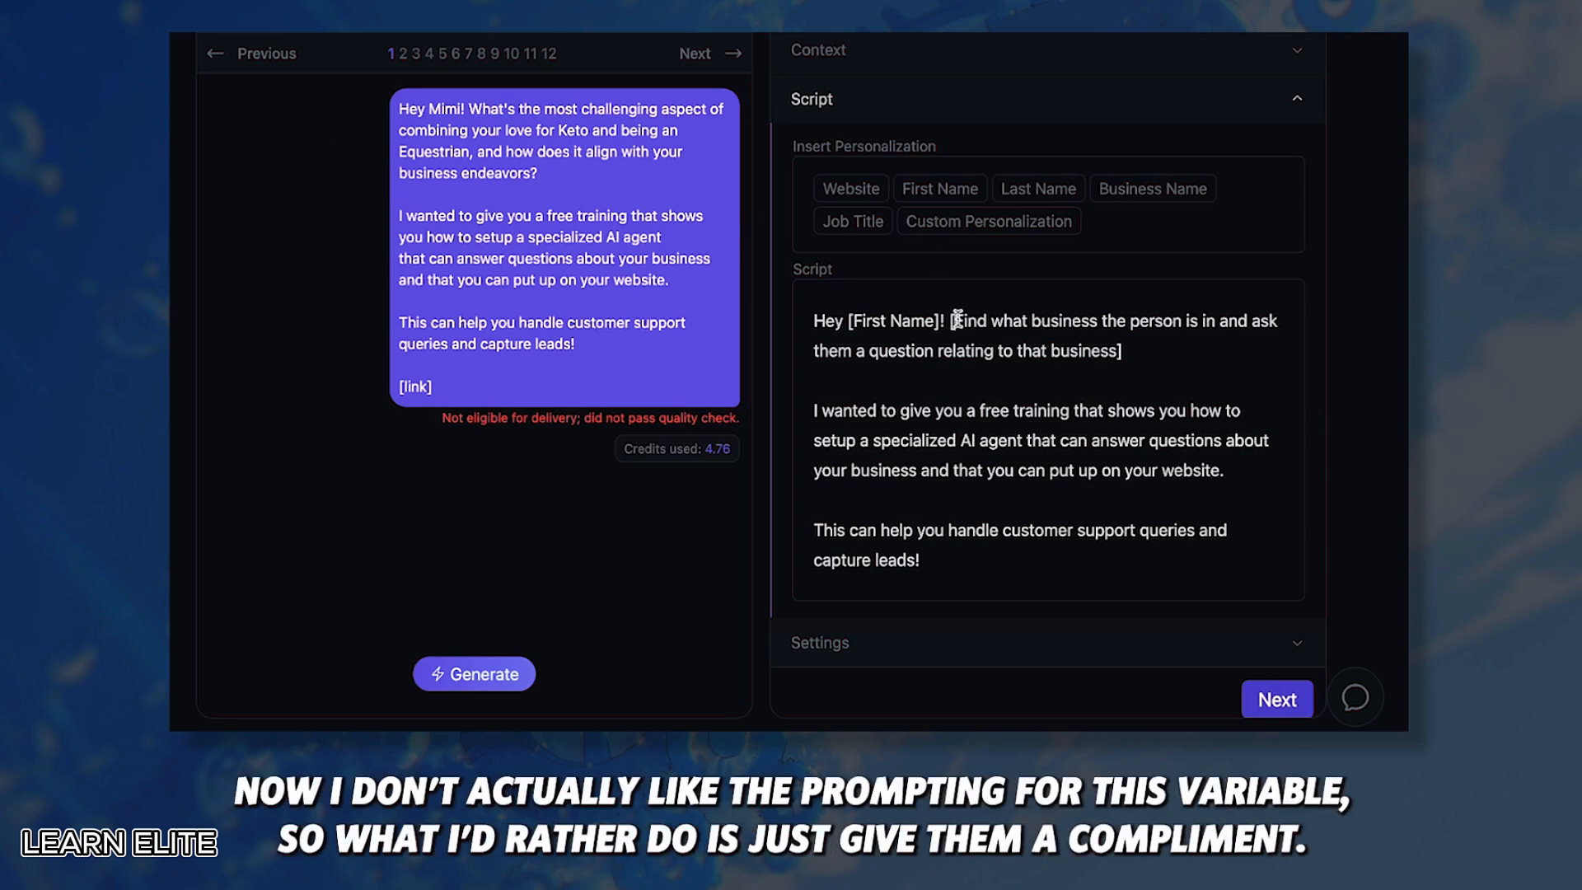
pyautogui.moveTo(954, 321); pyautogui.dragTo(1118, 350)
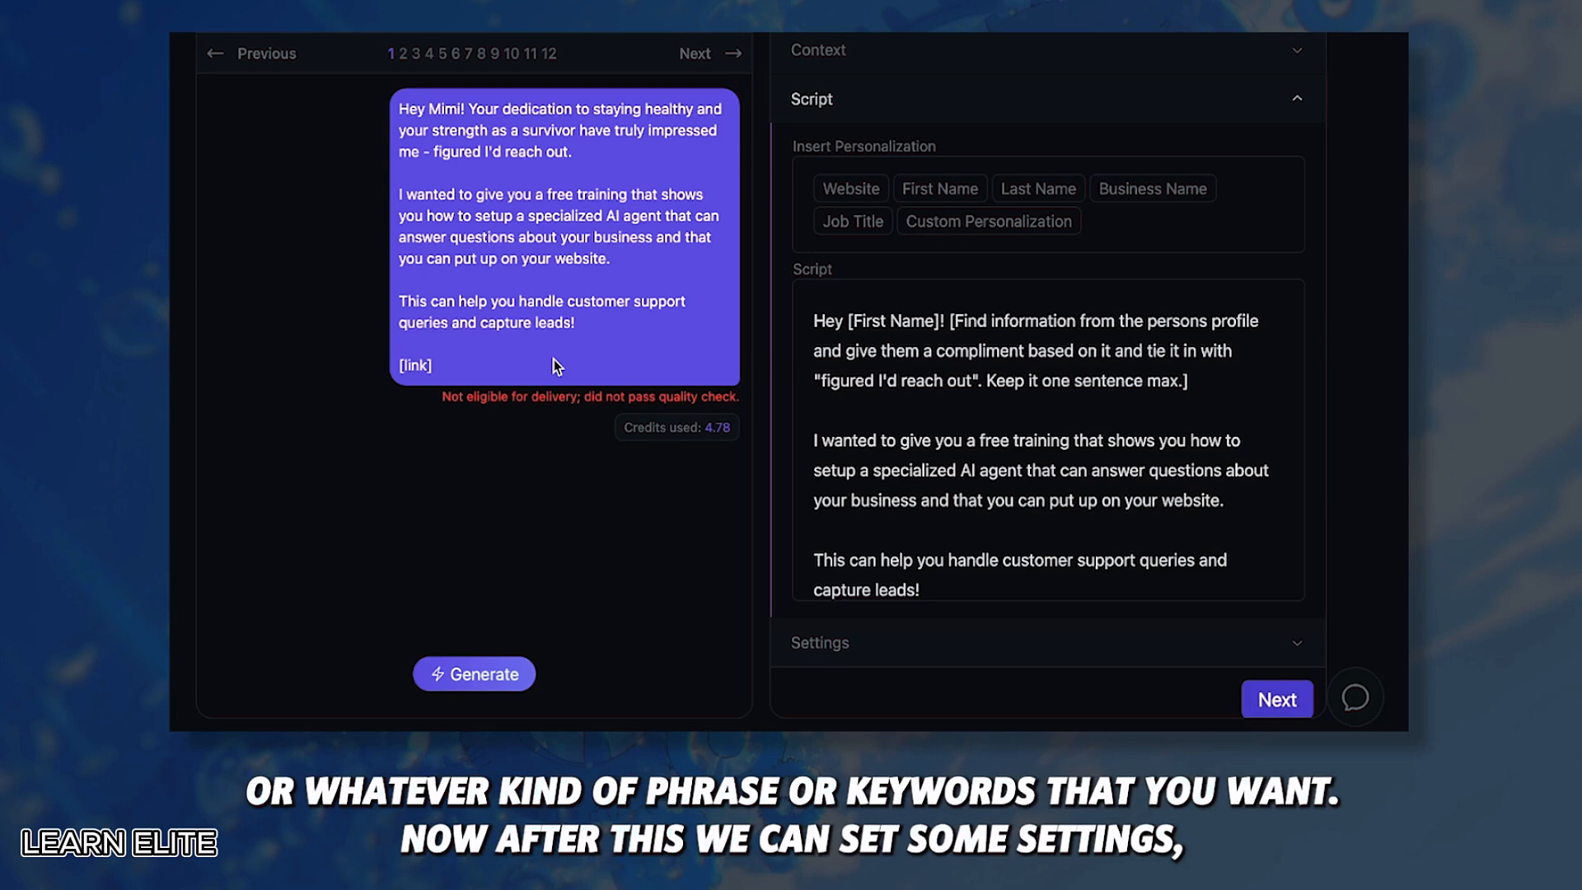
# - Set the AI Creativity to 0.6 in the script personalizer's settings and continue to the message variants
pyautogui.click(1060, 636)
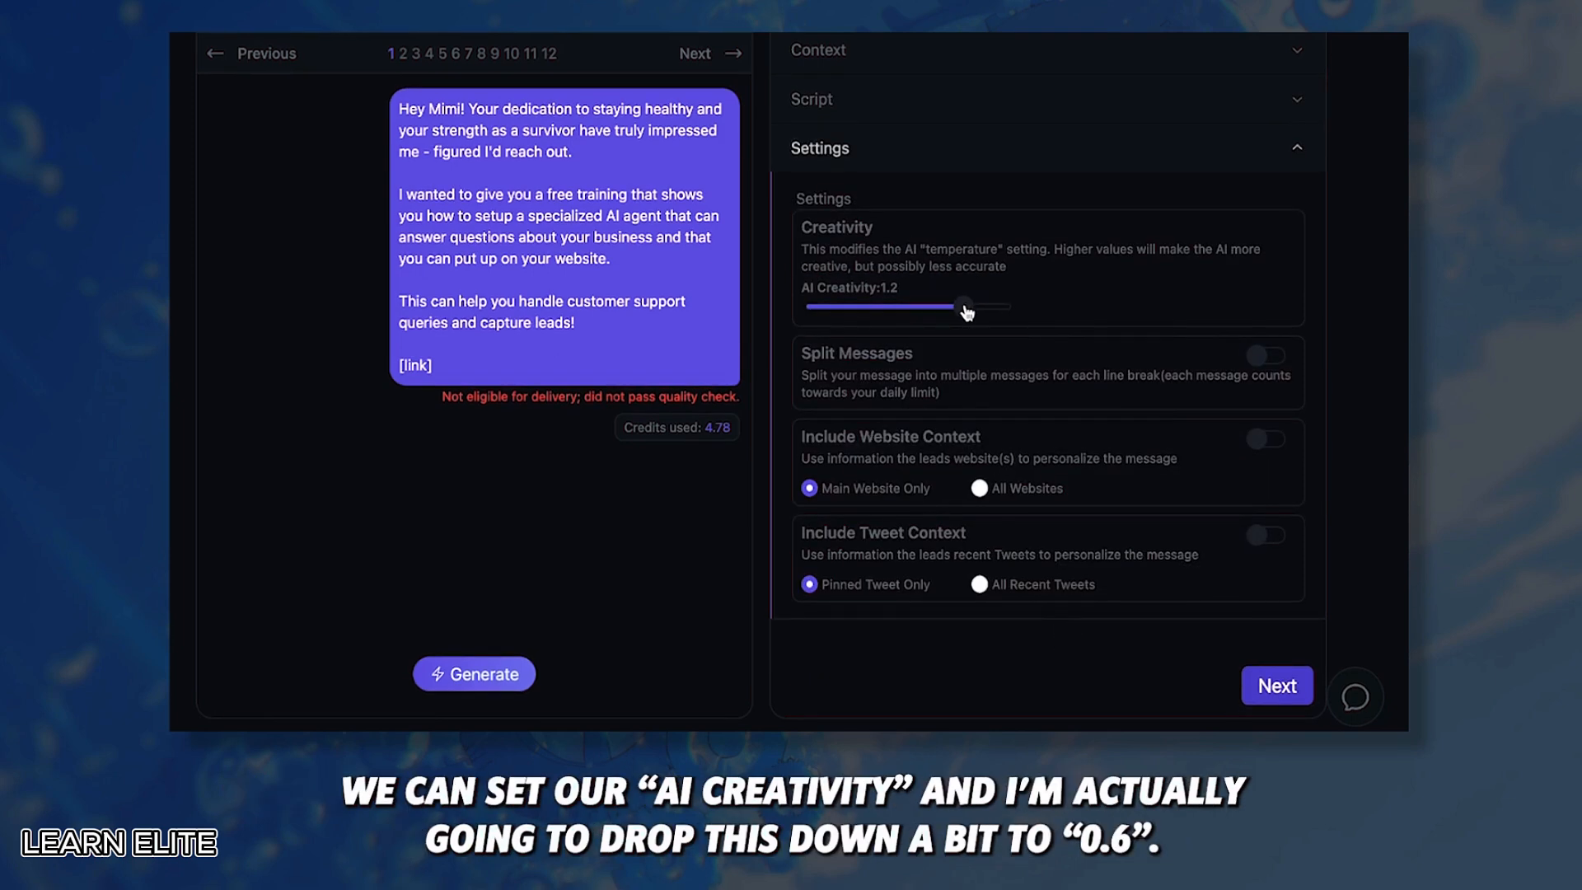
pyautogui.moveTo(968, 310); pyautogui.dragTo(890, 309)
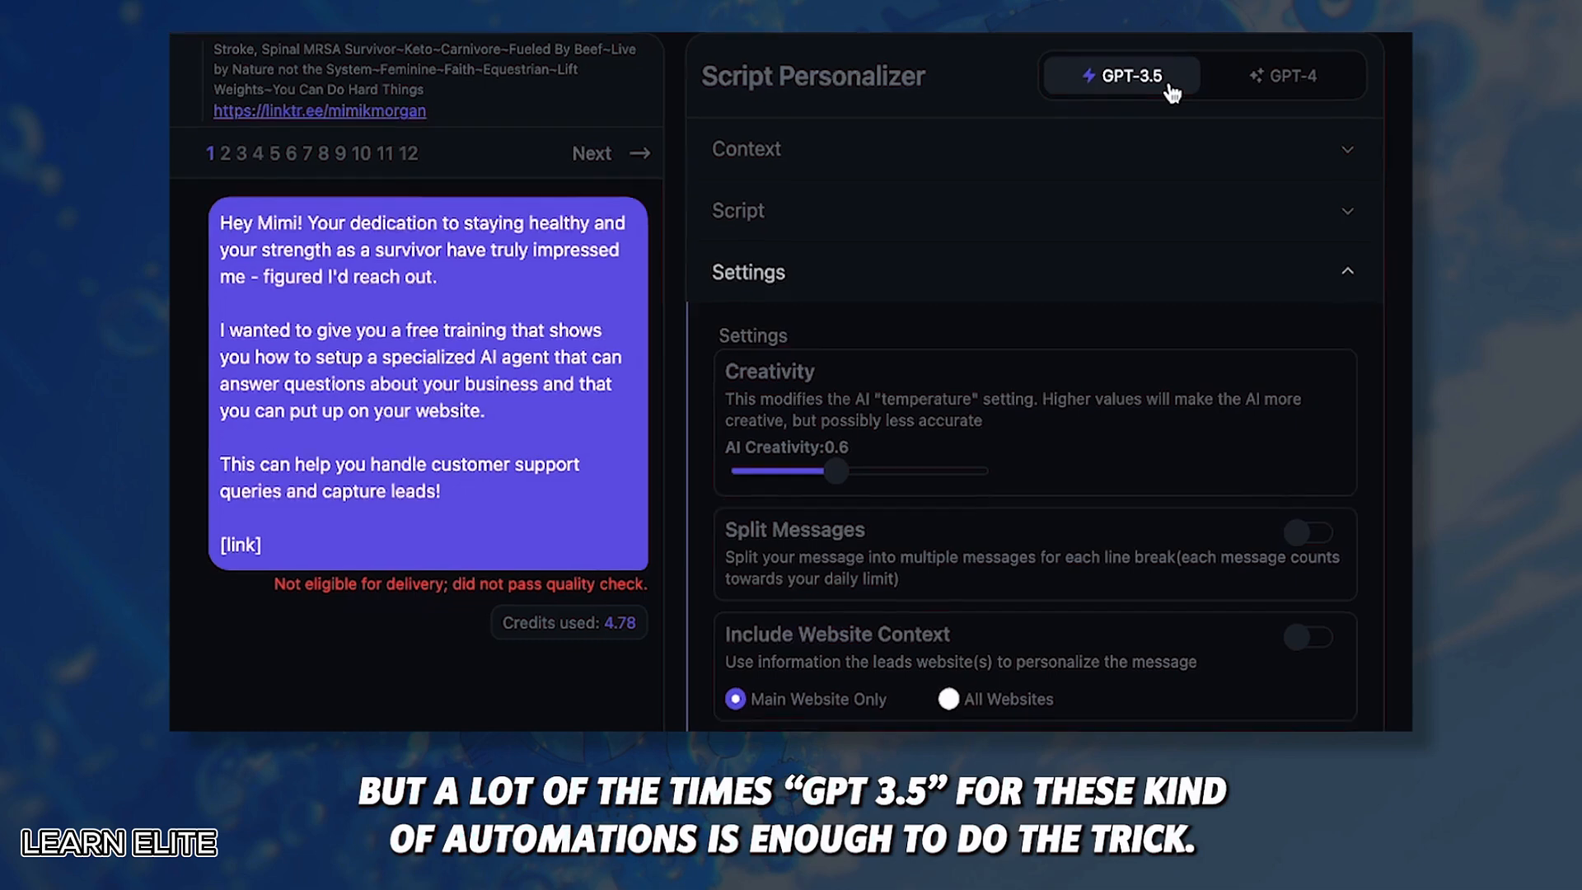
pyautogui.click(1278, 682)
pyautogui.click(710, 406)
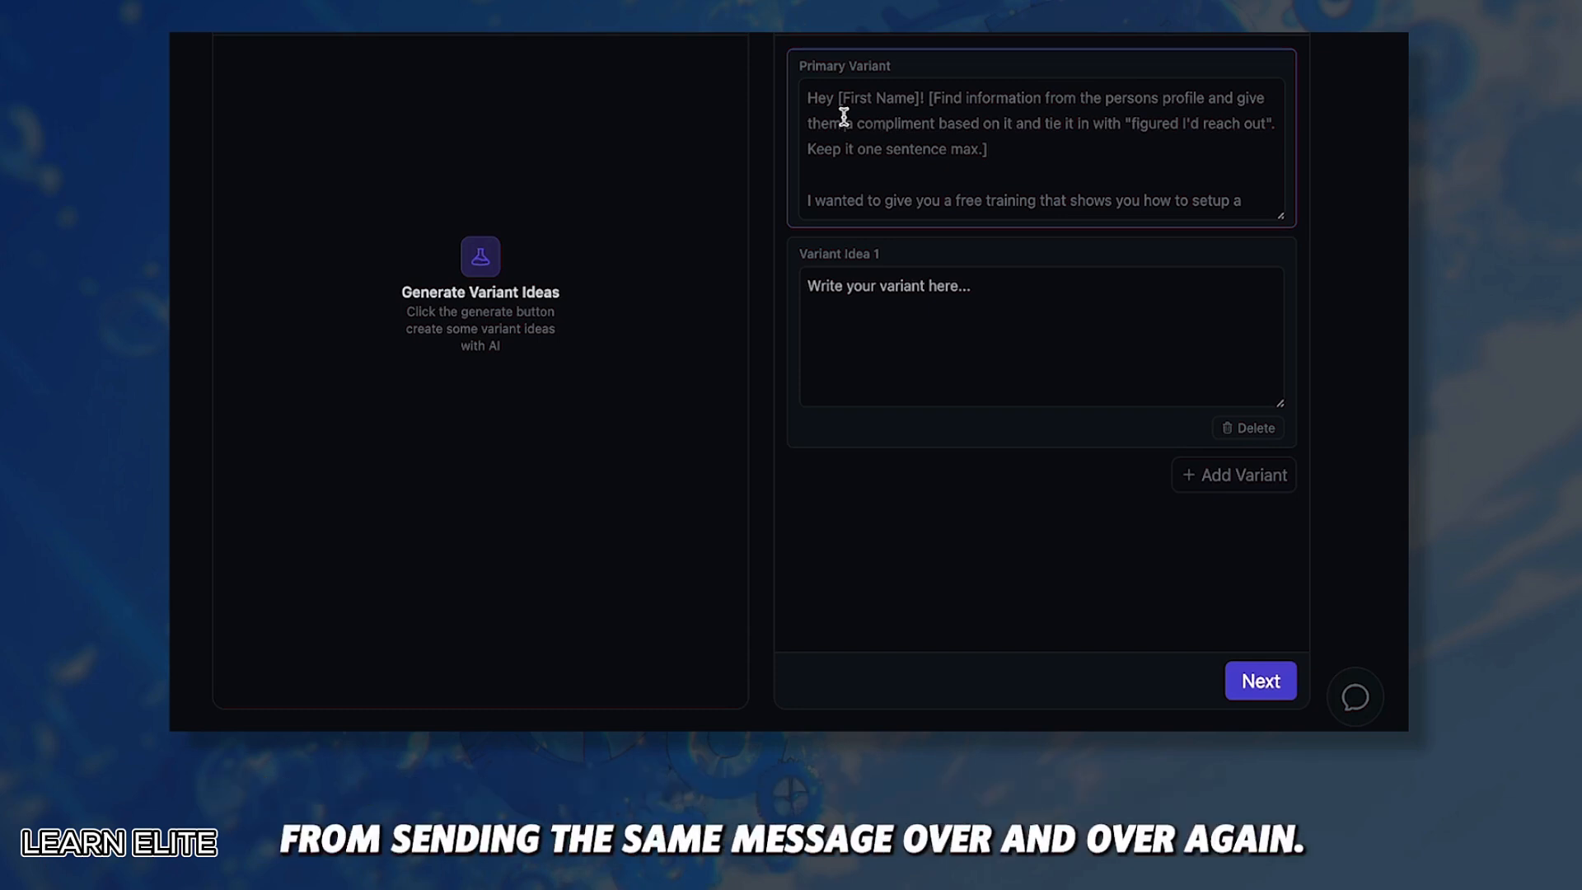
# - Copy the full primary variant text into Variant Idea 1 and change its greeting to "Hi"
pyautogui.scroll(-2, 805, 116)
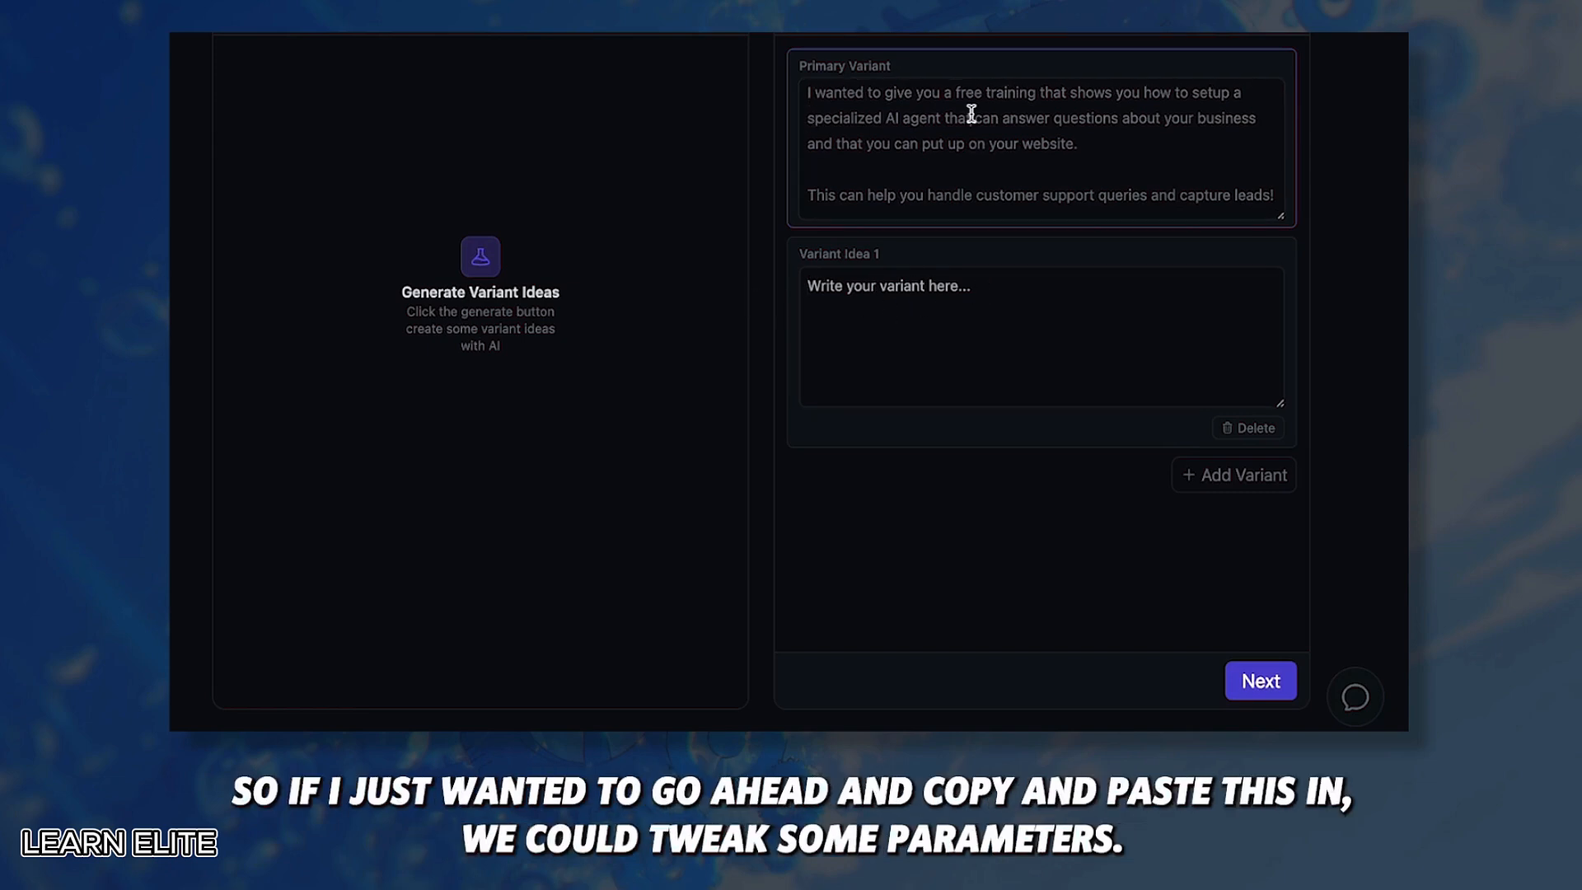
pyautogui.hotkey('ctrl', 'a')
pyautogui.hotkey('ctrl', 'c')
pyautogui.click(946, 286)
pyautogui.hotkey('ctrl', 'v')
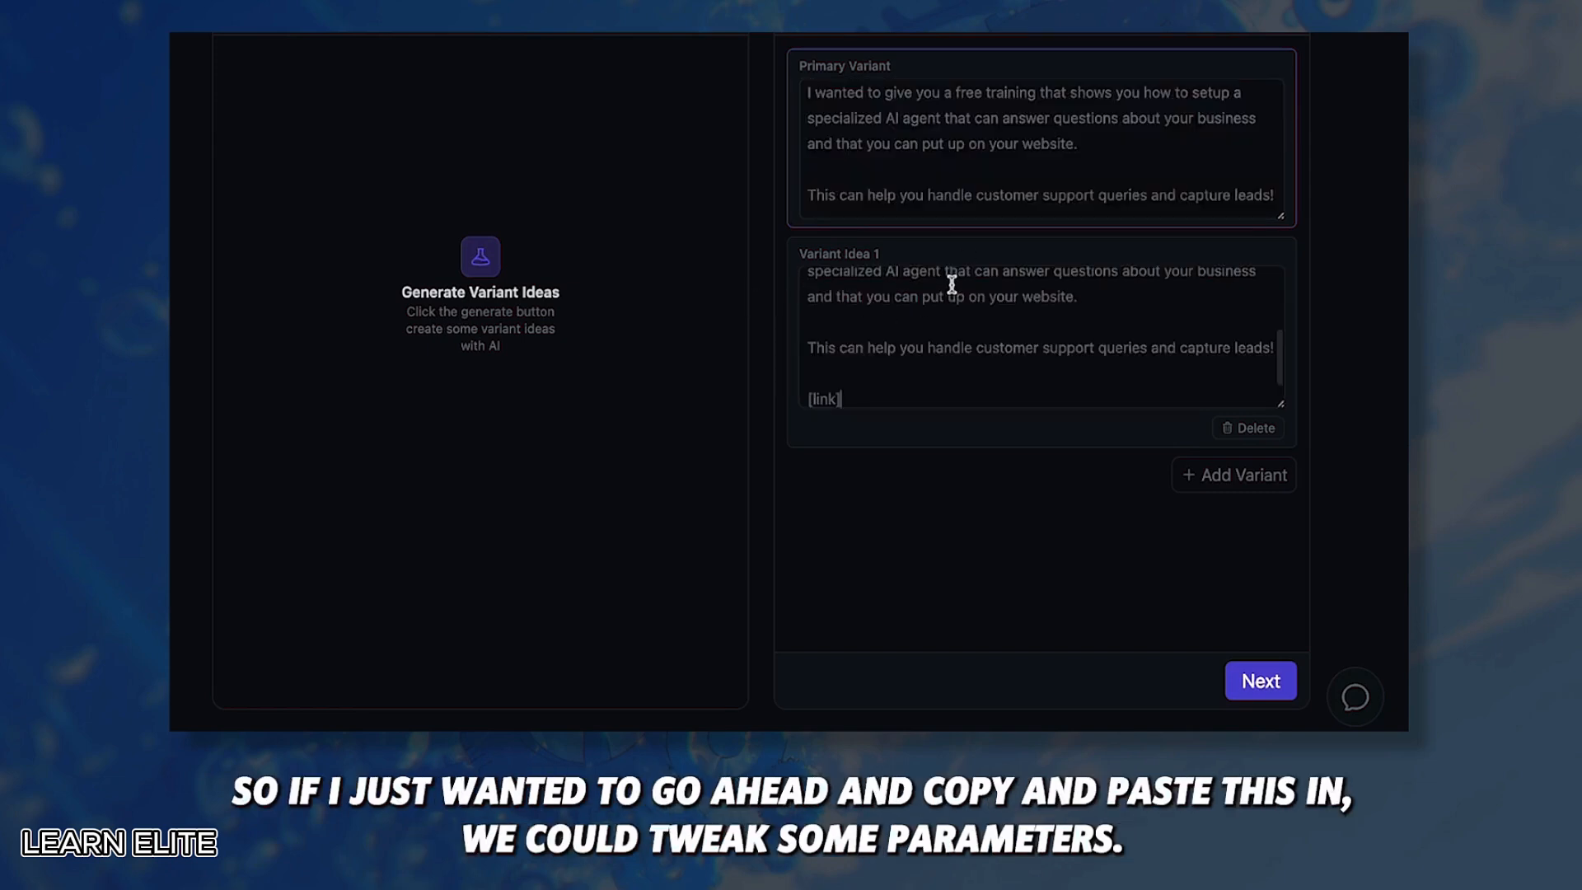
pyautogui.doubleClick(820, 286)
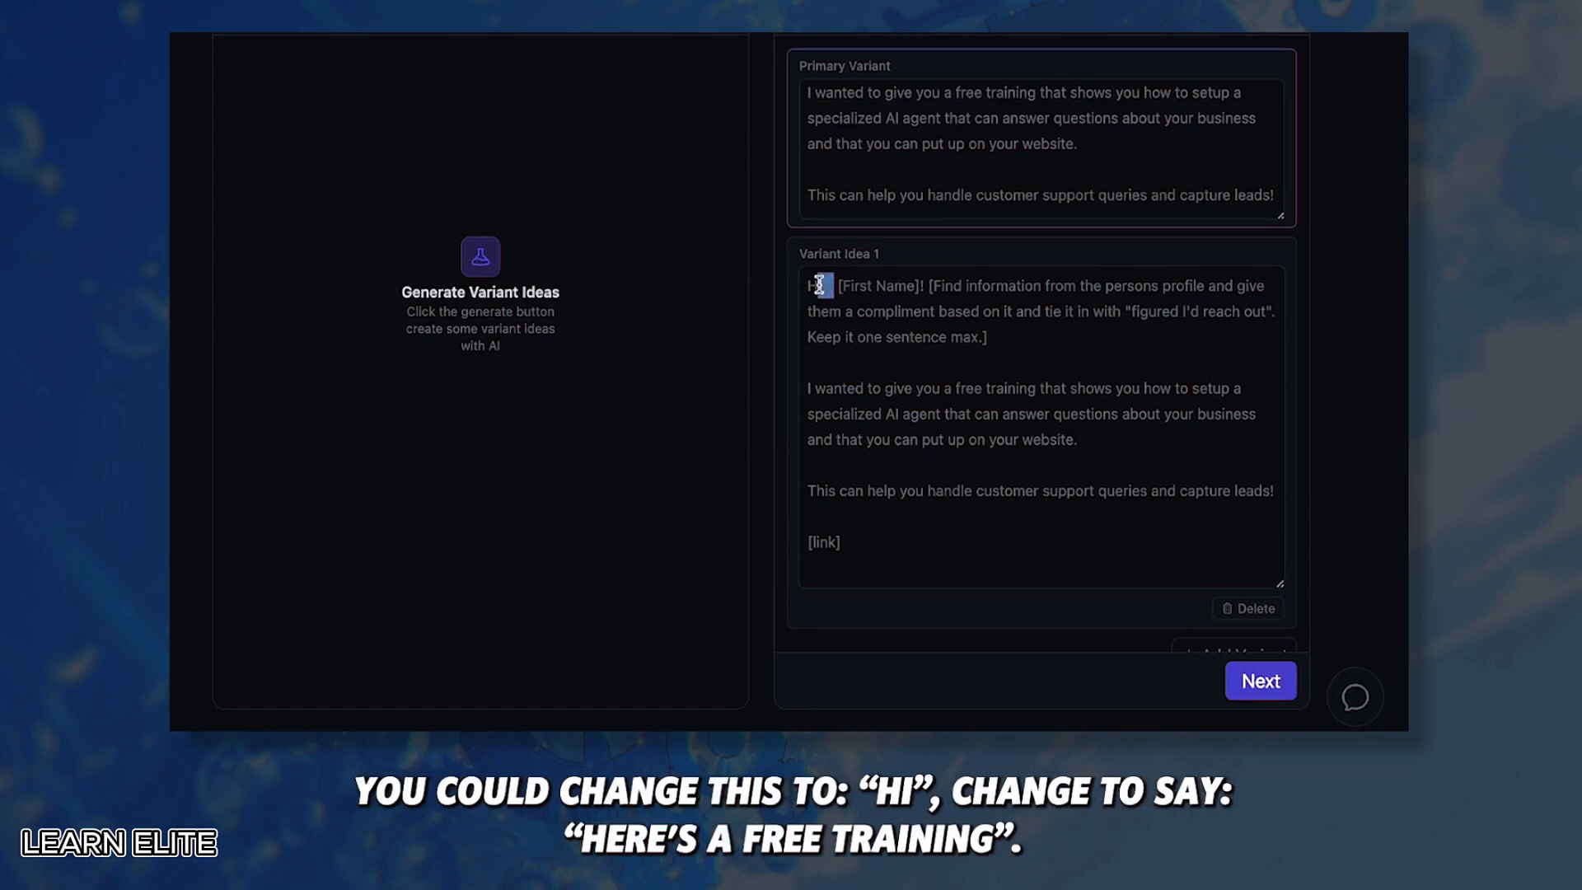
pyautogui.write('Hi')
# - Reword Variant Idea 1's second paragraph: open with "Here's a" and end with "that you can put up on your website to answer questions about your business."
pyautogui.moveTo(952, 389); pyautogui.dragTo(808, 389)
pyautogui.press('BackSpace')
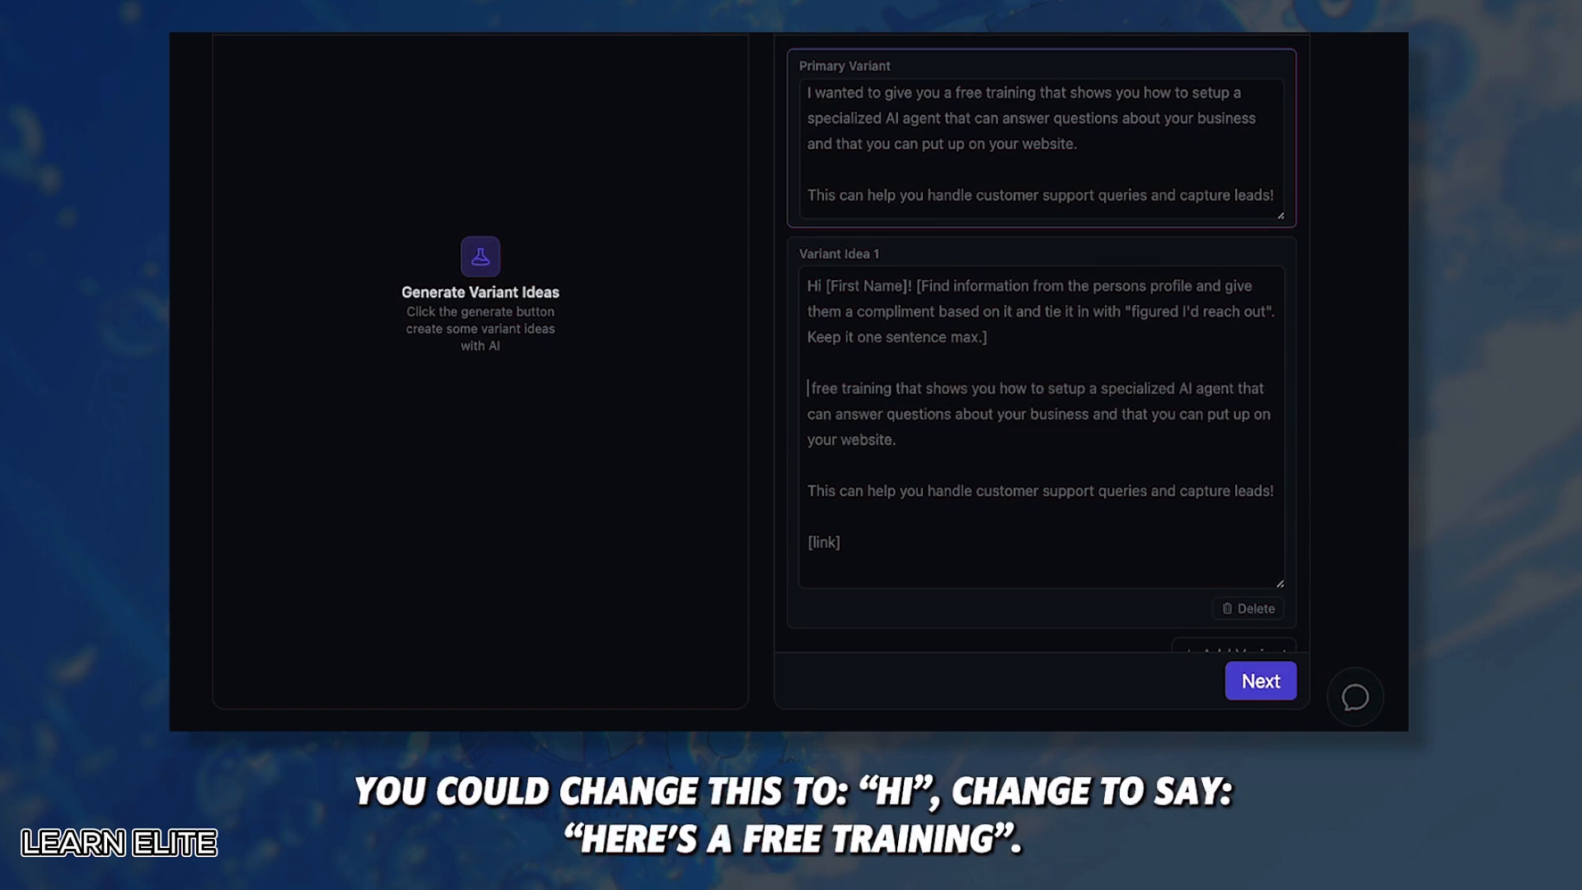
pyautogui.write("Here's")
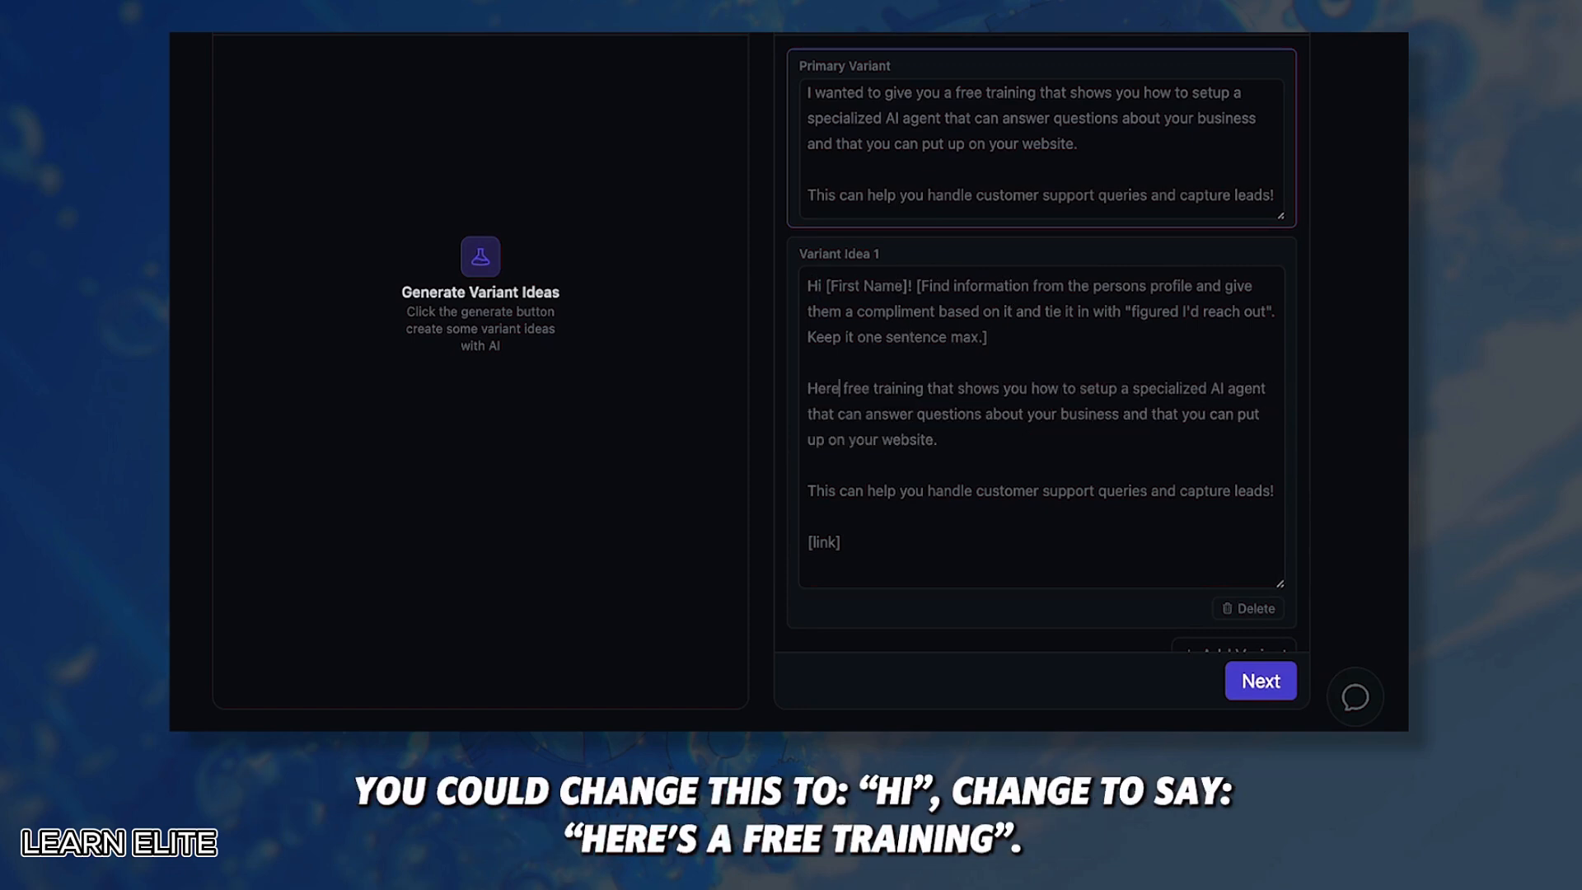
pyautogui.write(' a')
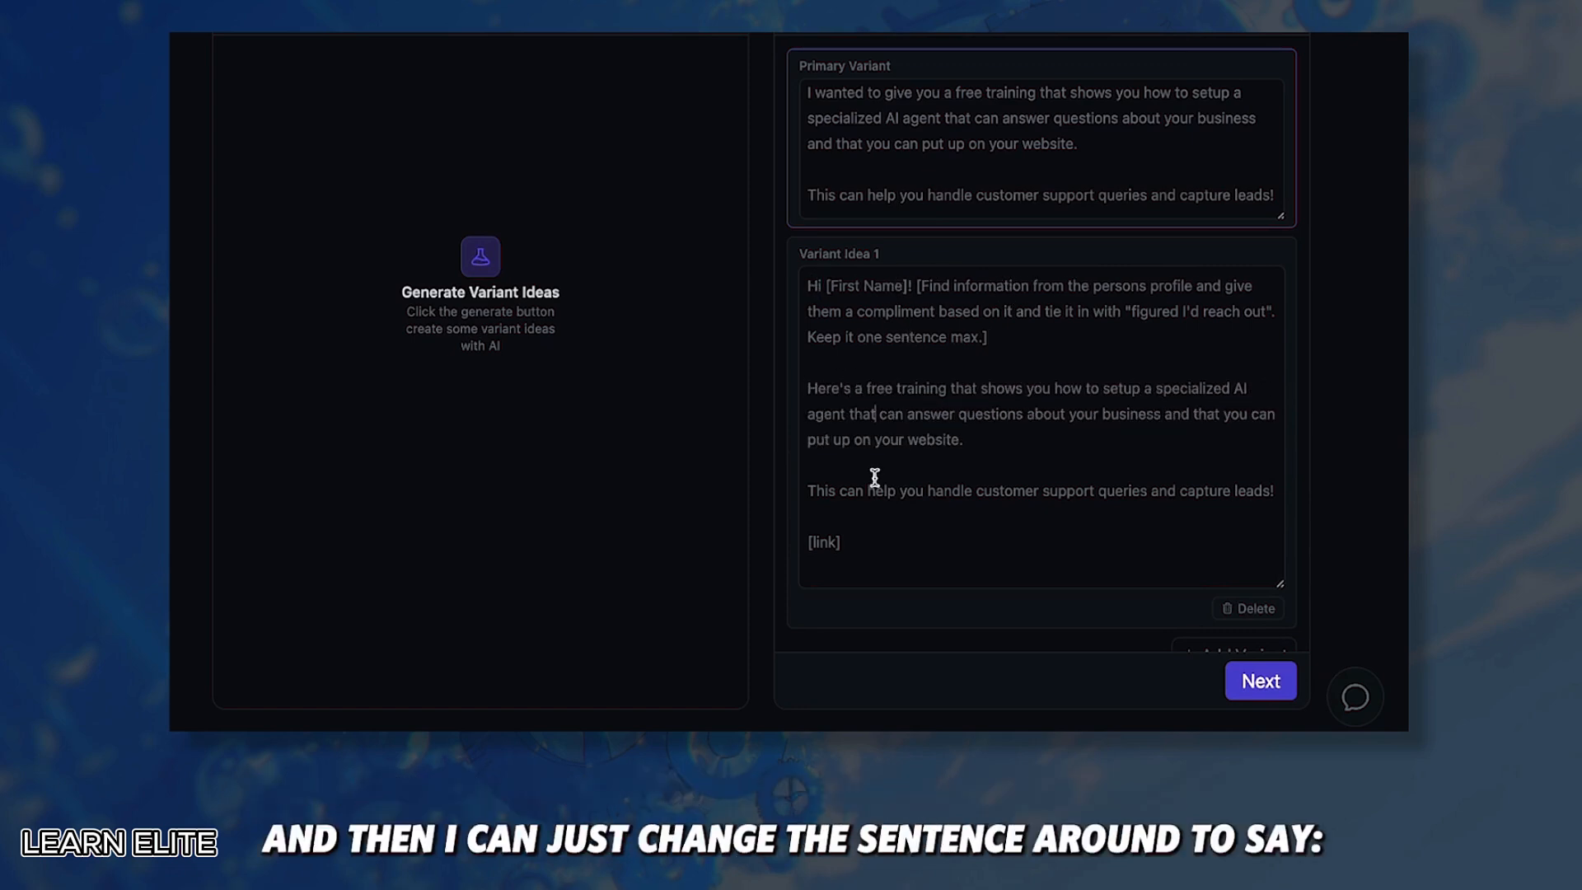
pyautogui.write(' you can put up on')
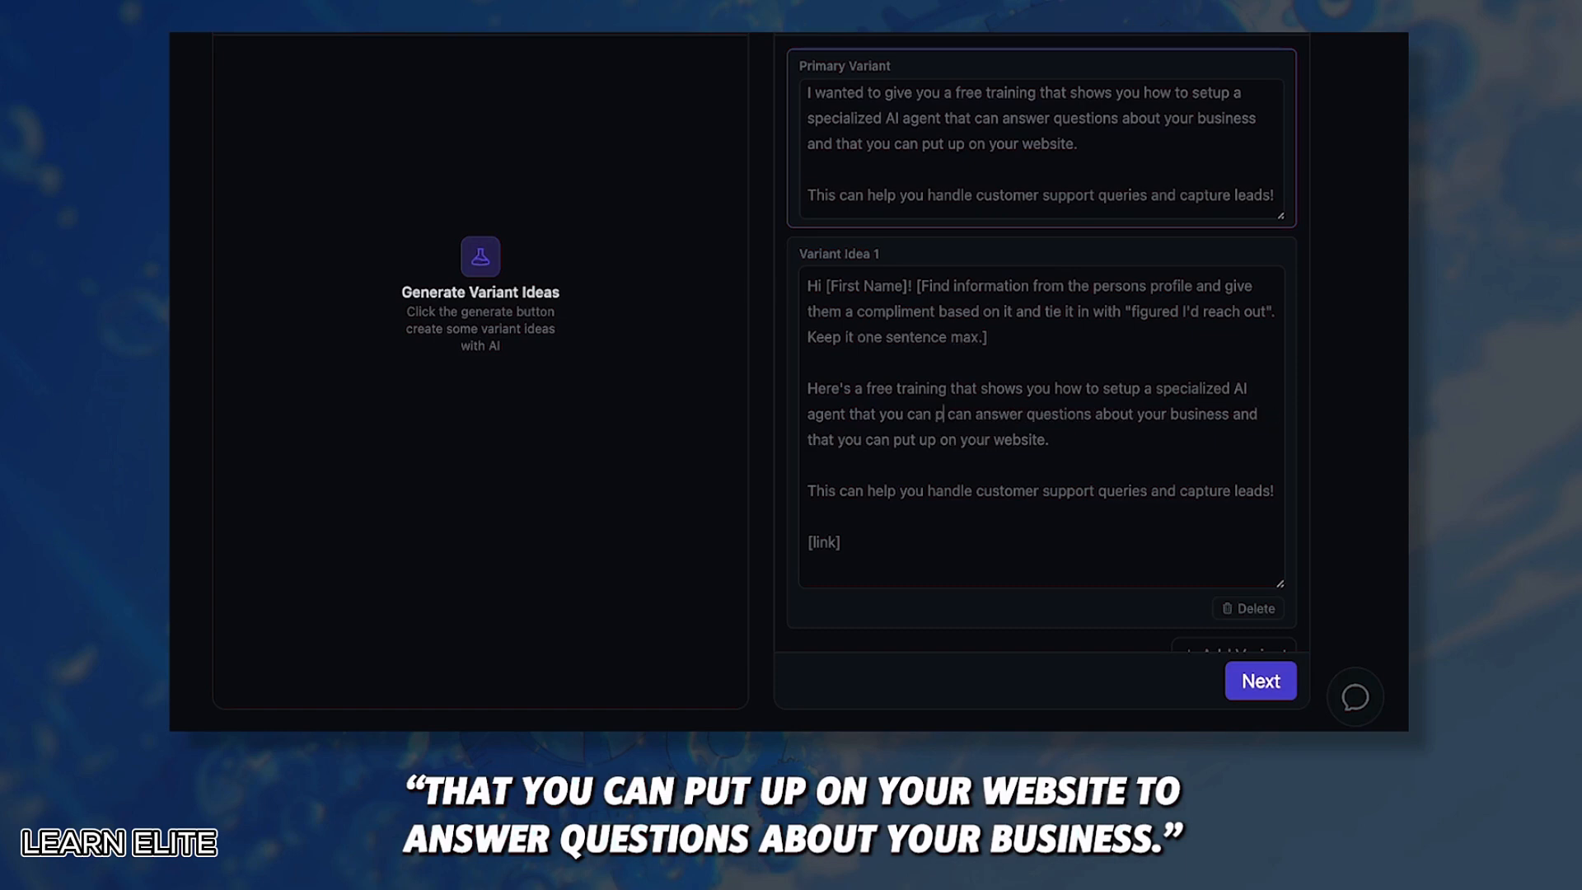
pyautogui.write(' your website to')
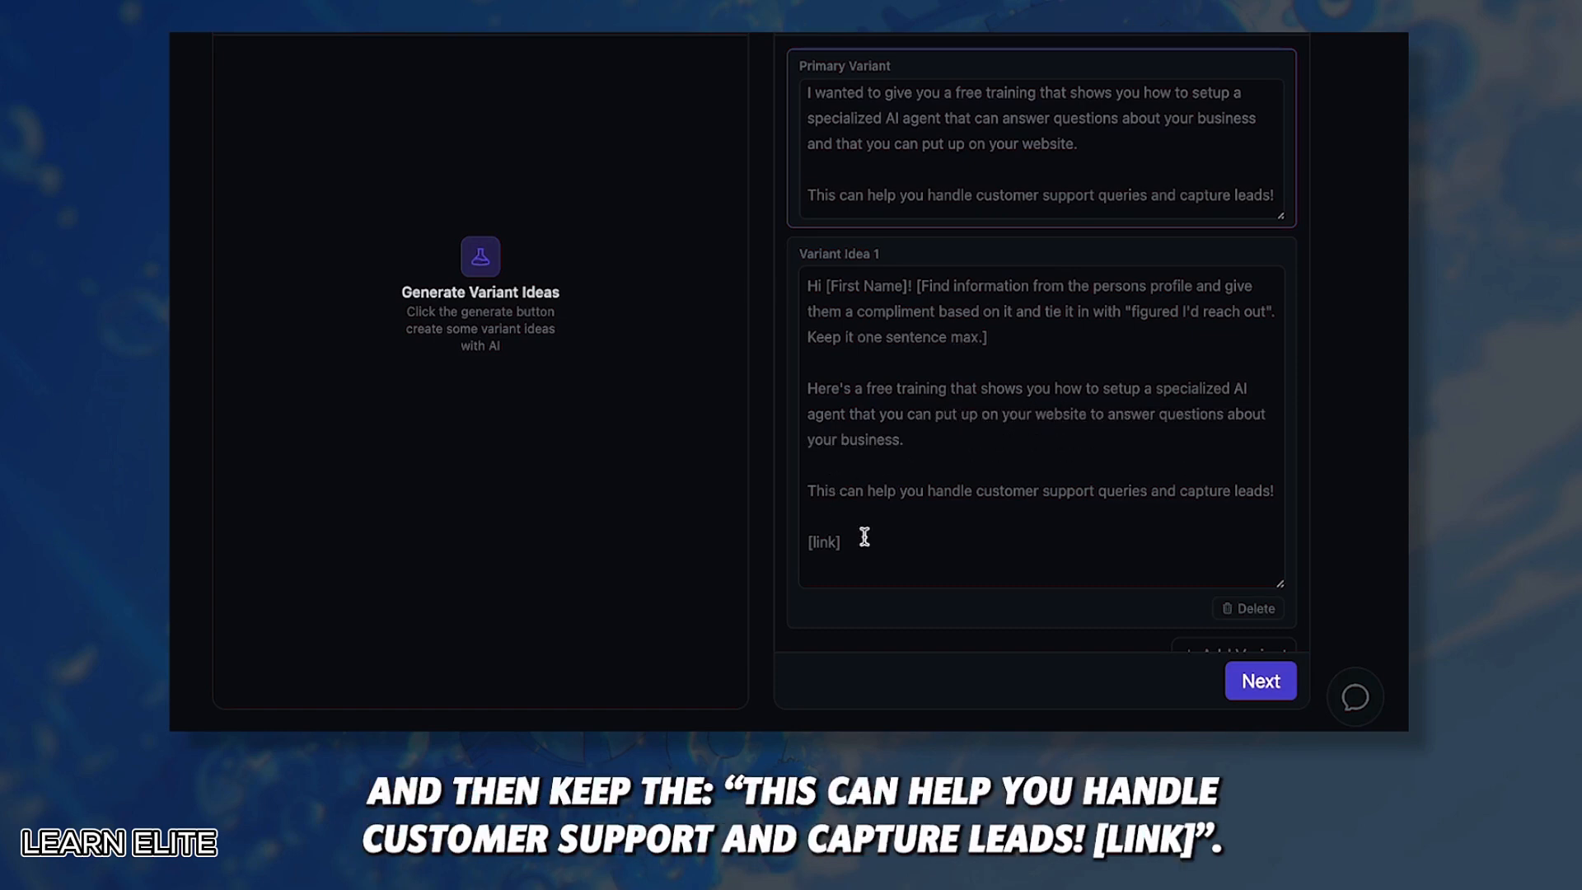
pyautogui.scroll(-1, 948, 552)
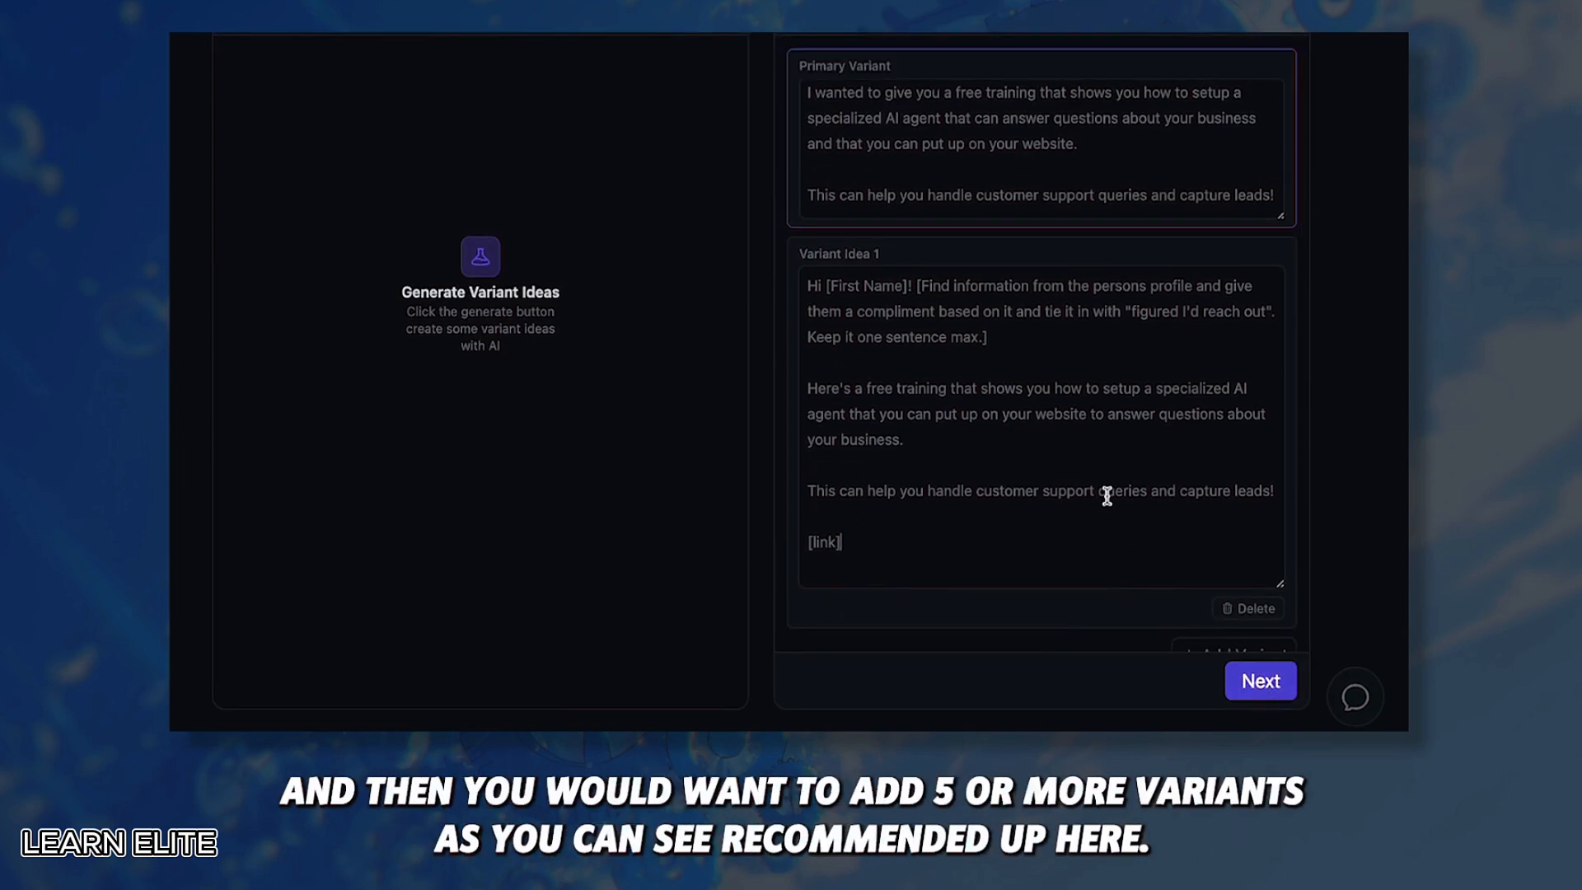
pyautogui.scroll(-1, 1107, 495)
pyautogui.scroll(3, 1095, 544)
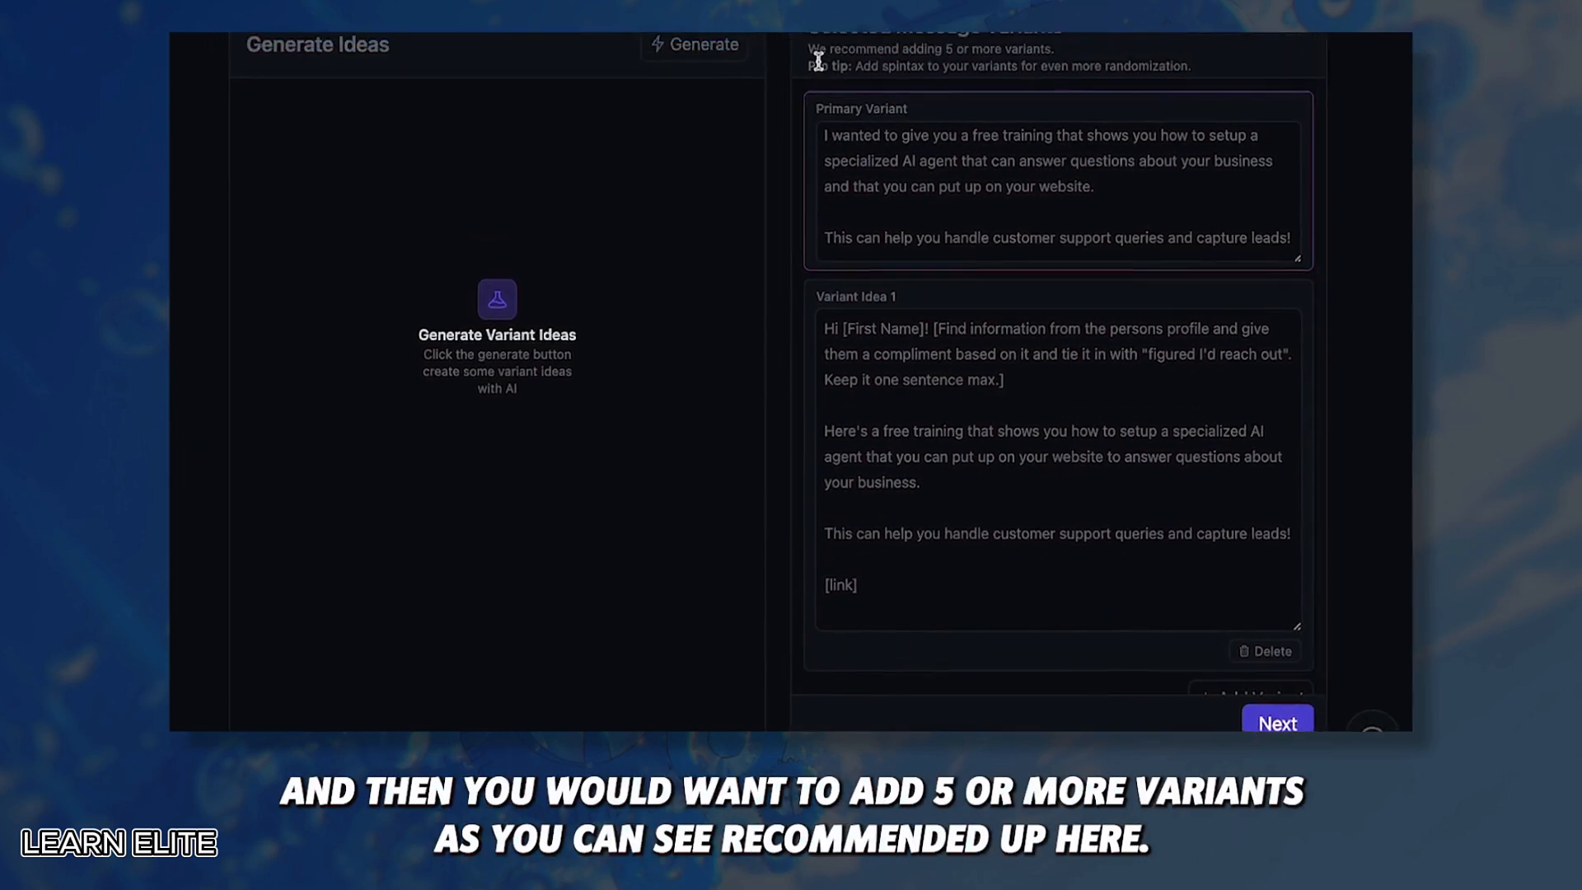
pyautogui.moveTo(824, 89); pyautogui.dragTo(1053, 90)
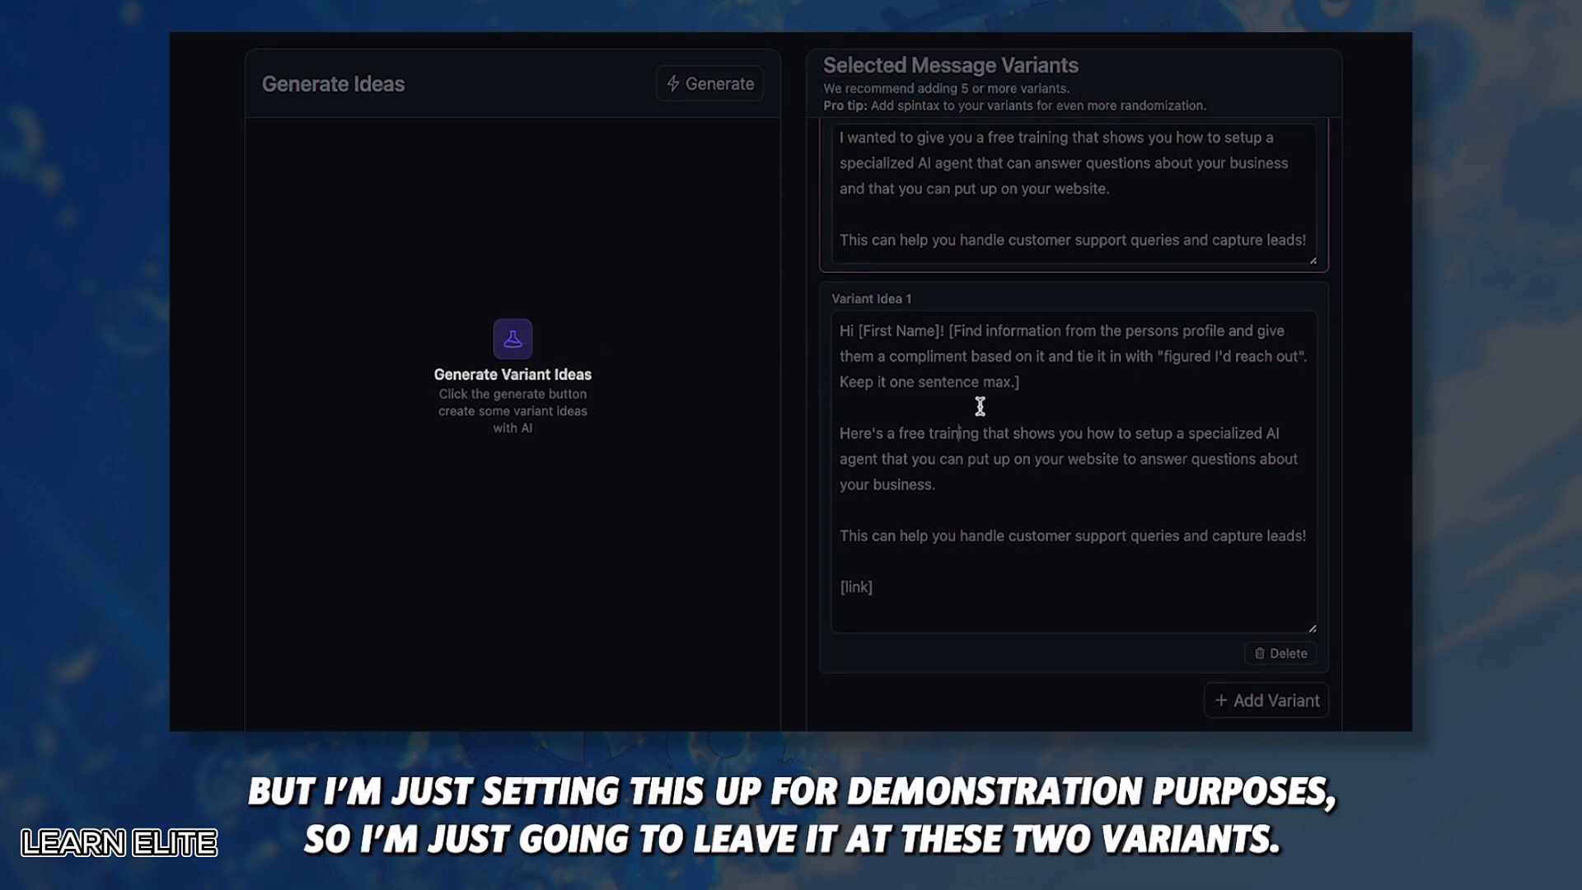
# - Generate AI variant ideas from the current message variants and review how the suggestions word the opening personalization
pyautogui.scroll(1, 980, 396)
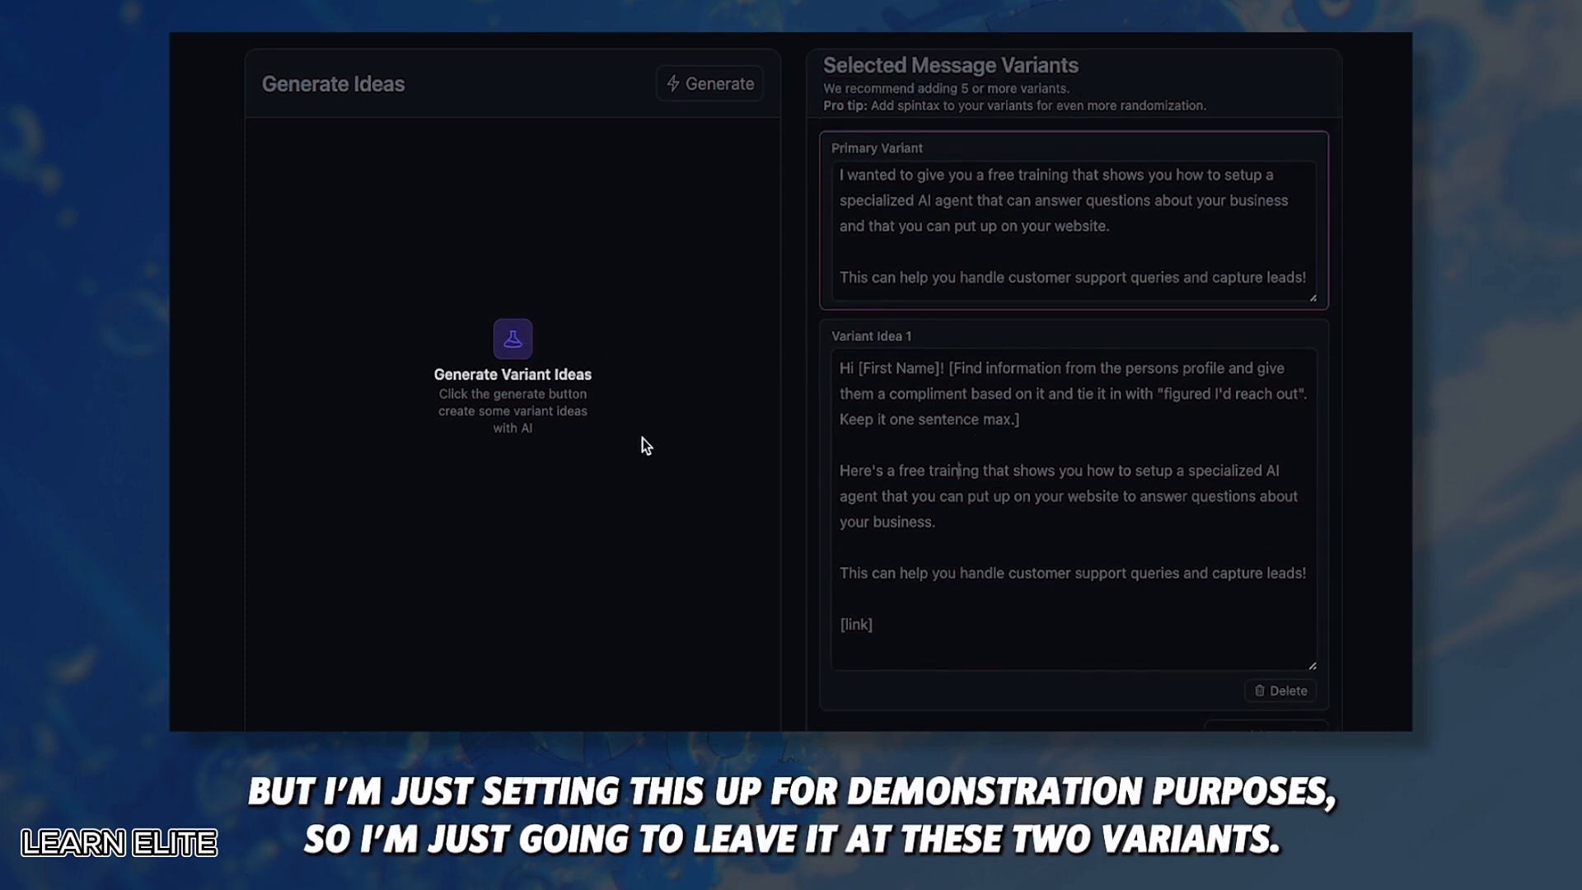
pyautogui.moveTo(412, 84); pyautogui.dragTo(269, 79)
pyautogui.click(551, 132)
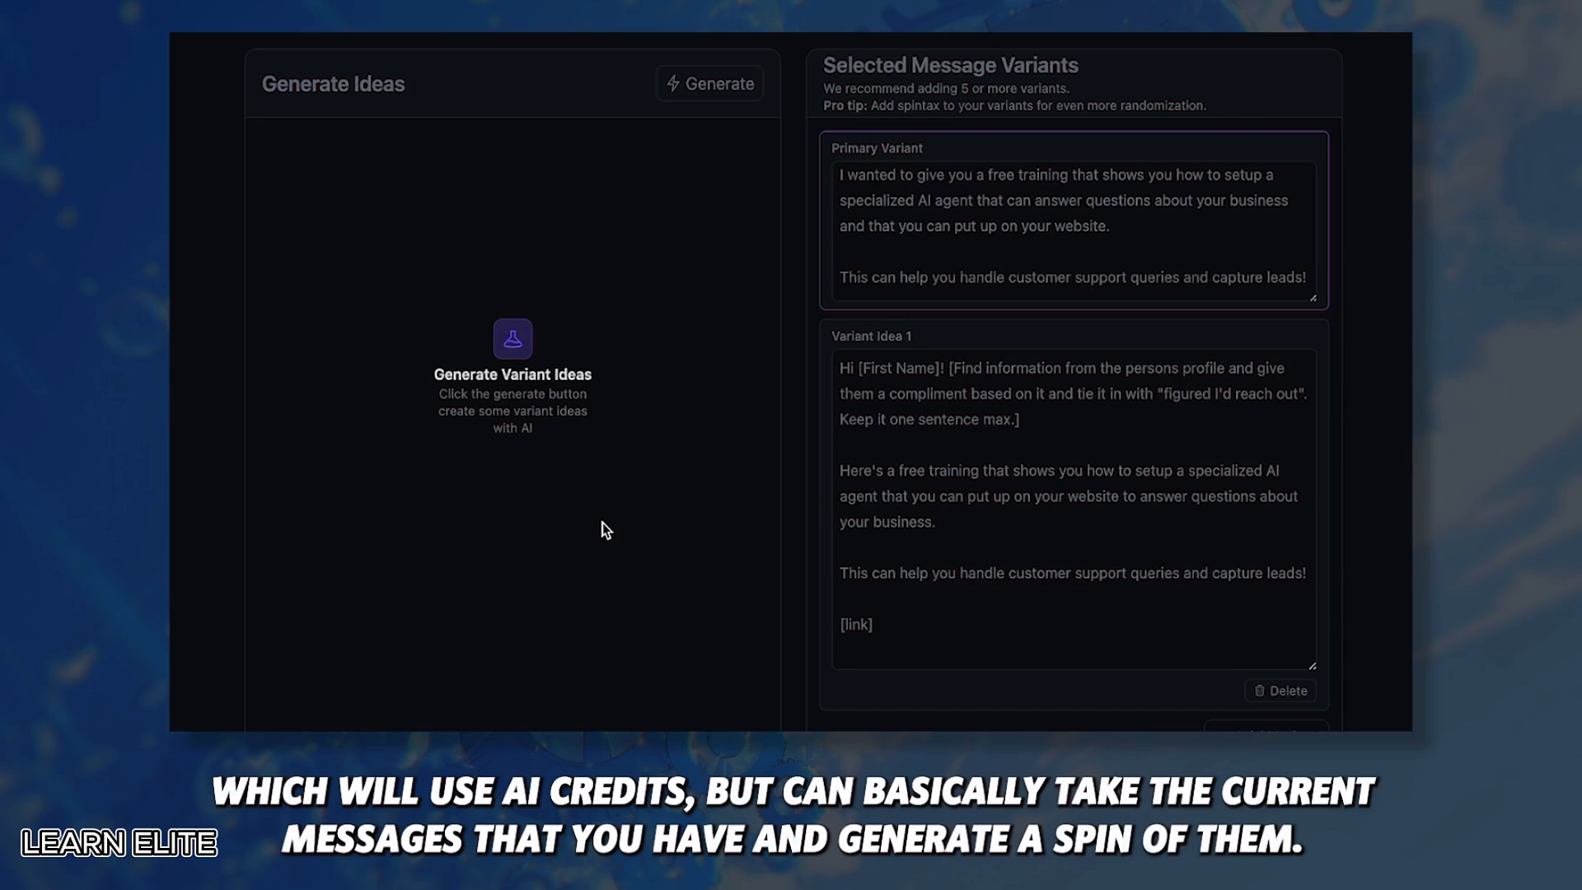
pyautogui.click(710, 93)
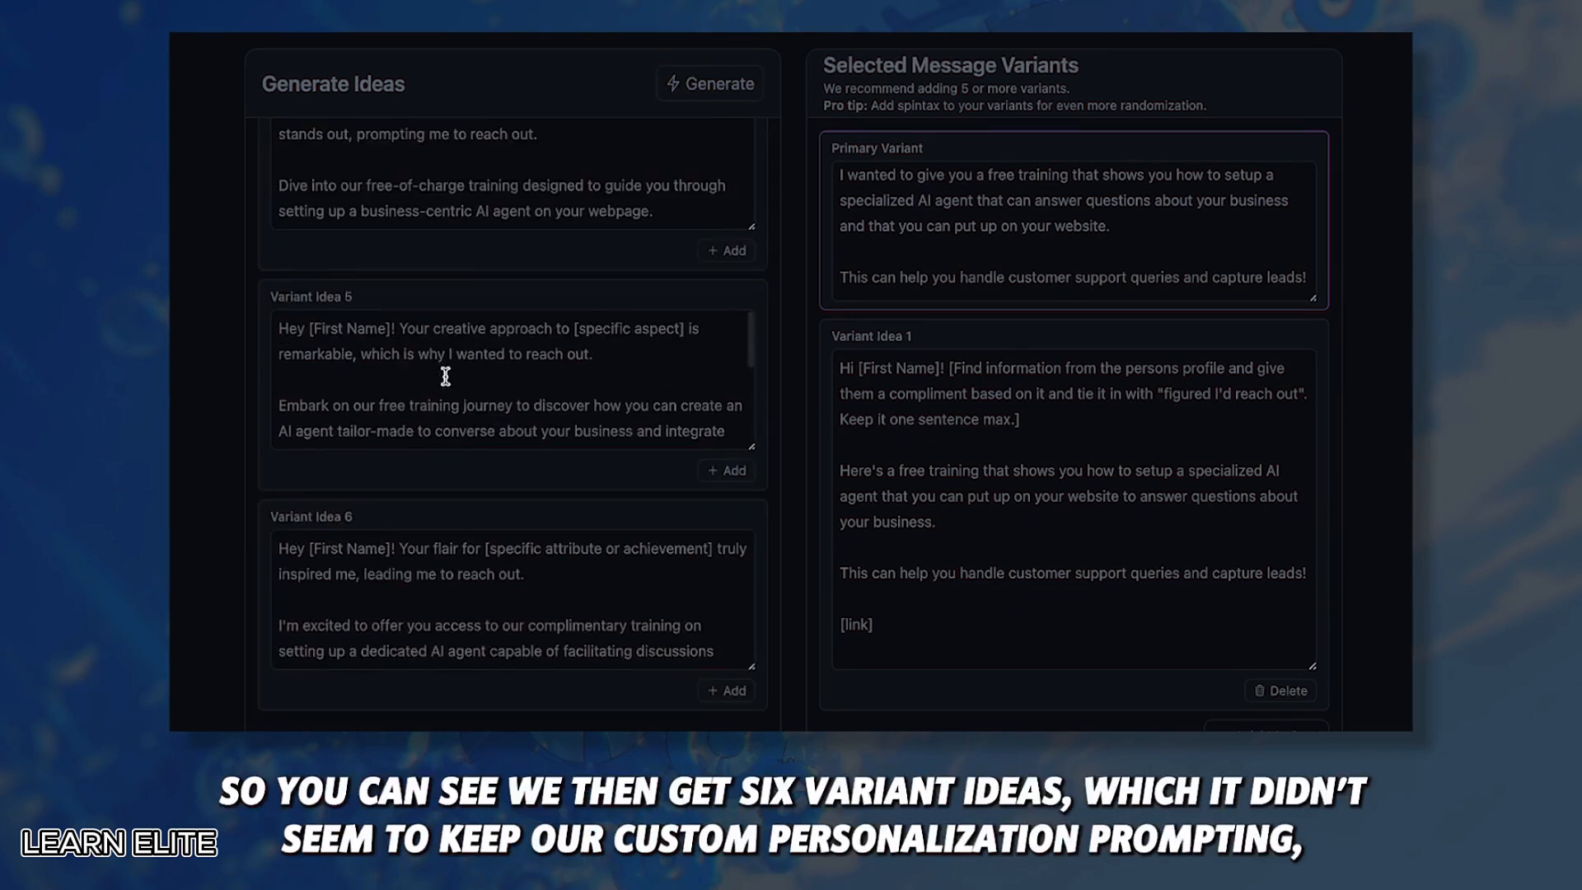
pyautogui.scroll(10, 445, 376)
pyautogui.scroll(3, 438, 255)
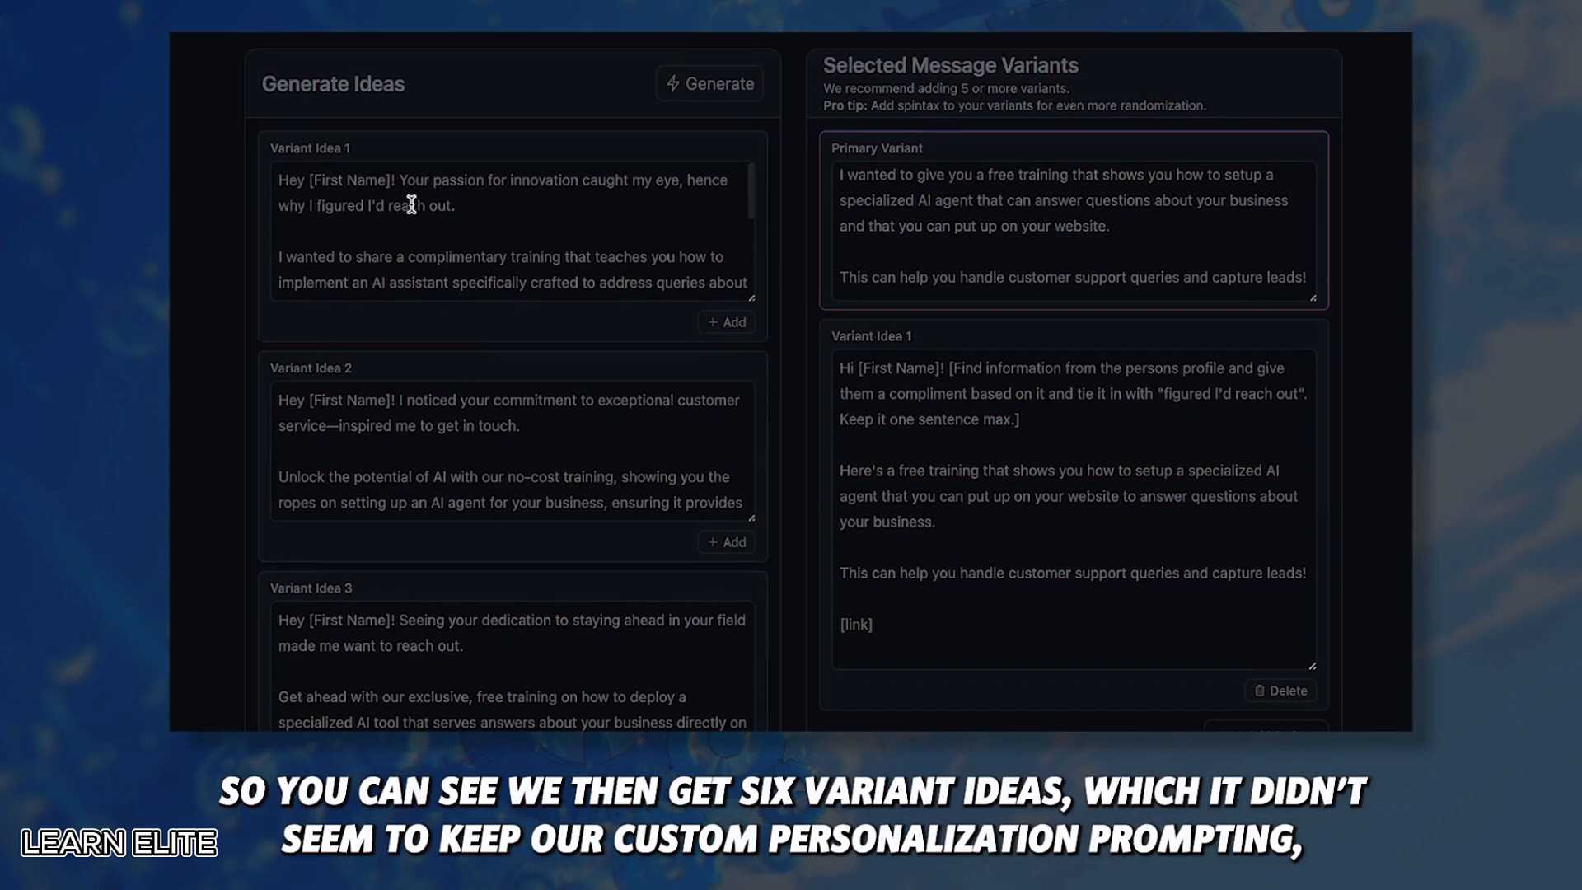
pyautogui.moveTo(456, 206); pyautogui.dragTo(413, 183)
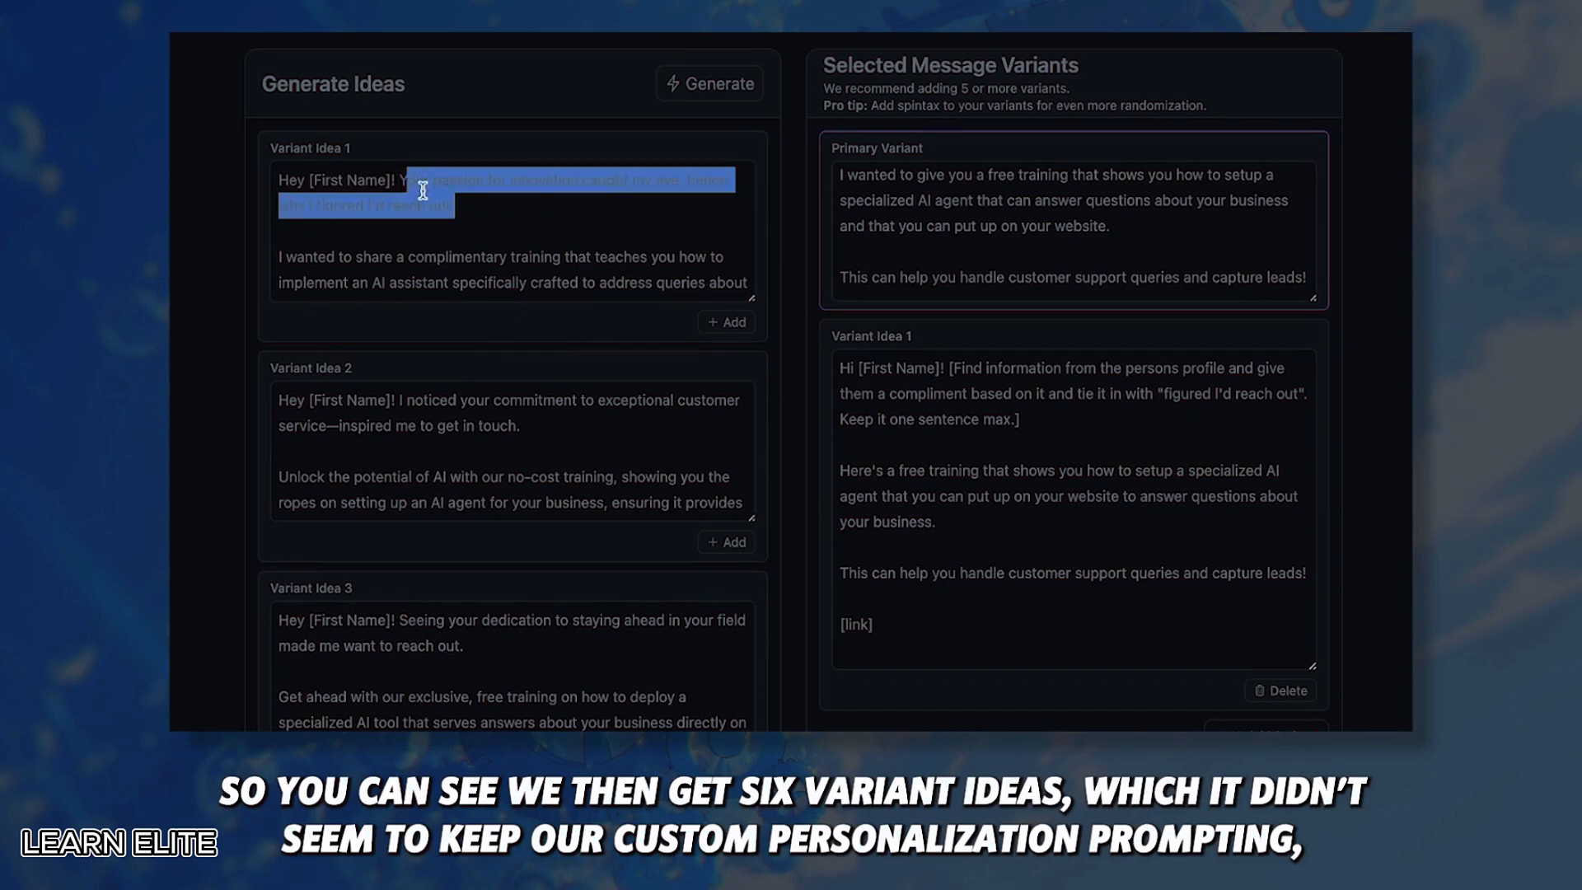
pyautogui.click(449, 205)
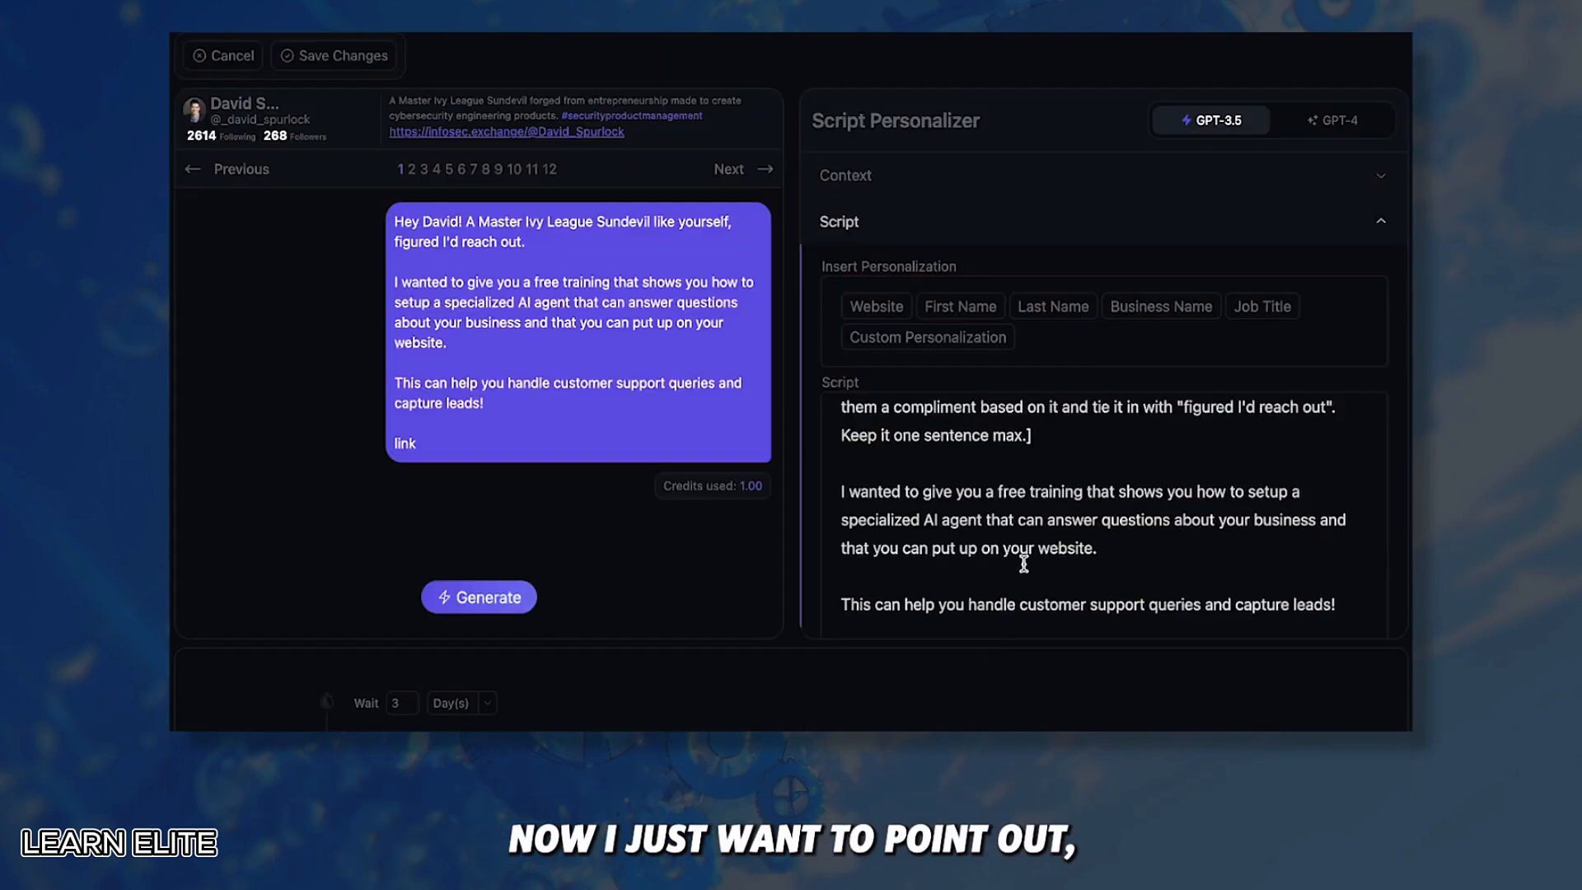
pyautogui.scroll(-3, 1030, 494)
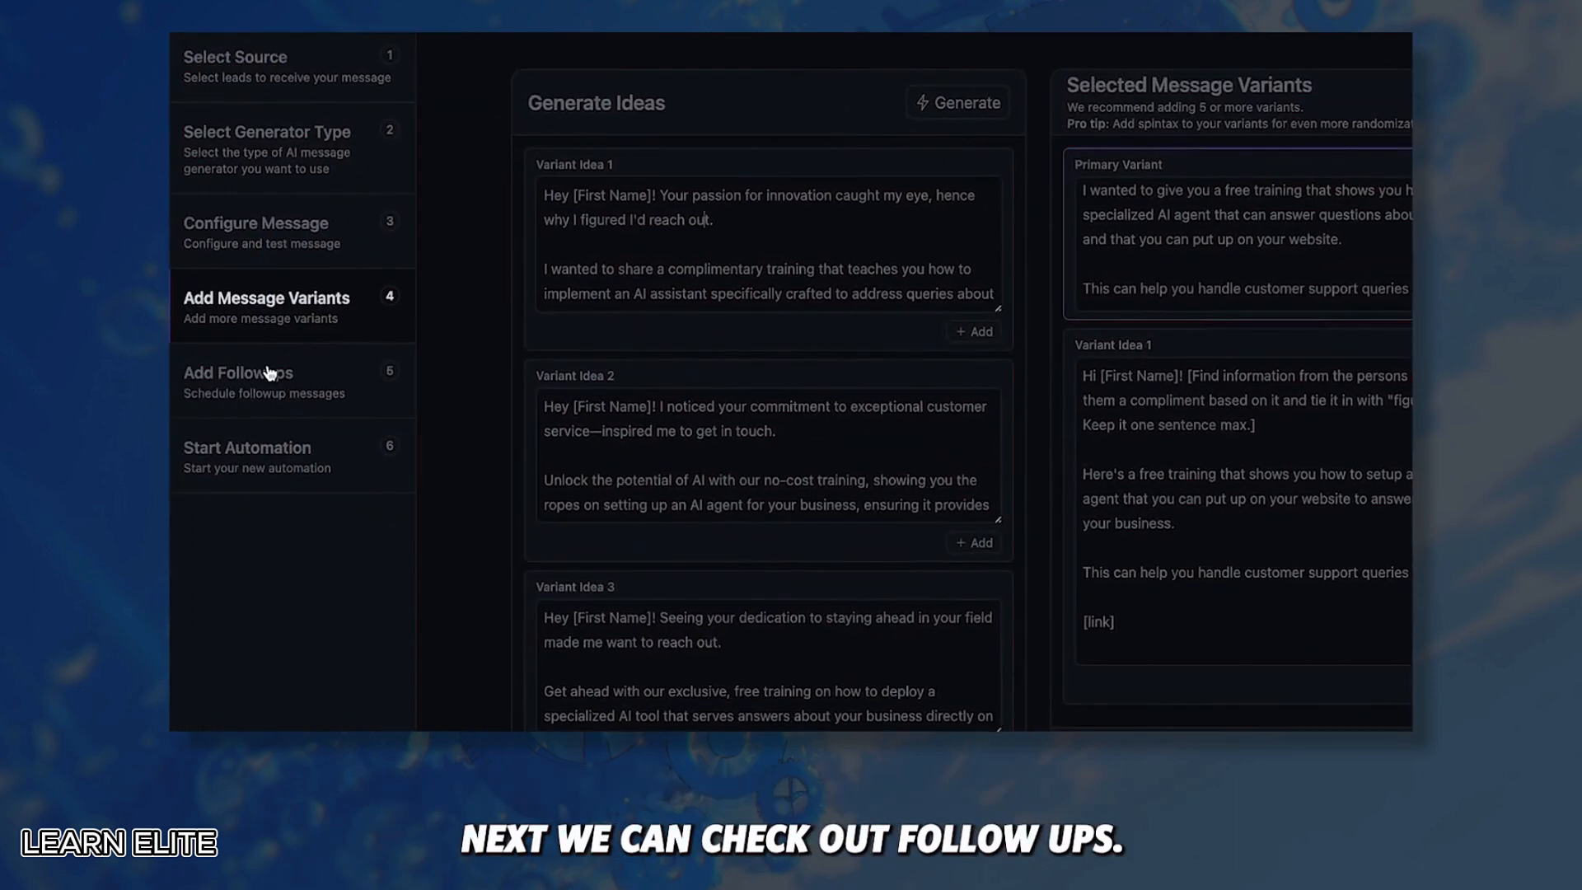
# - Add a followup with the message "Hey [First Name], just checking in... Hope you liked that AI training I sent over" and continue to the automation's start settings
pyautogui.click(275, 368)
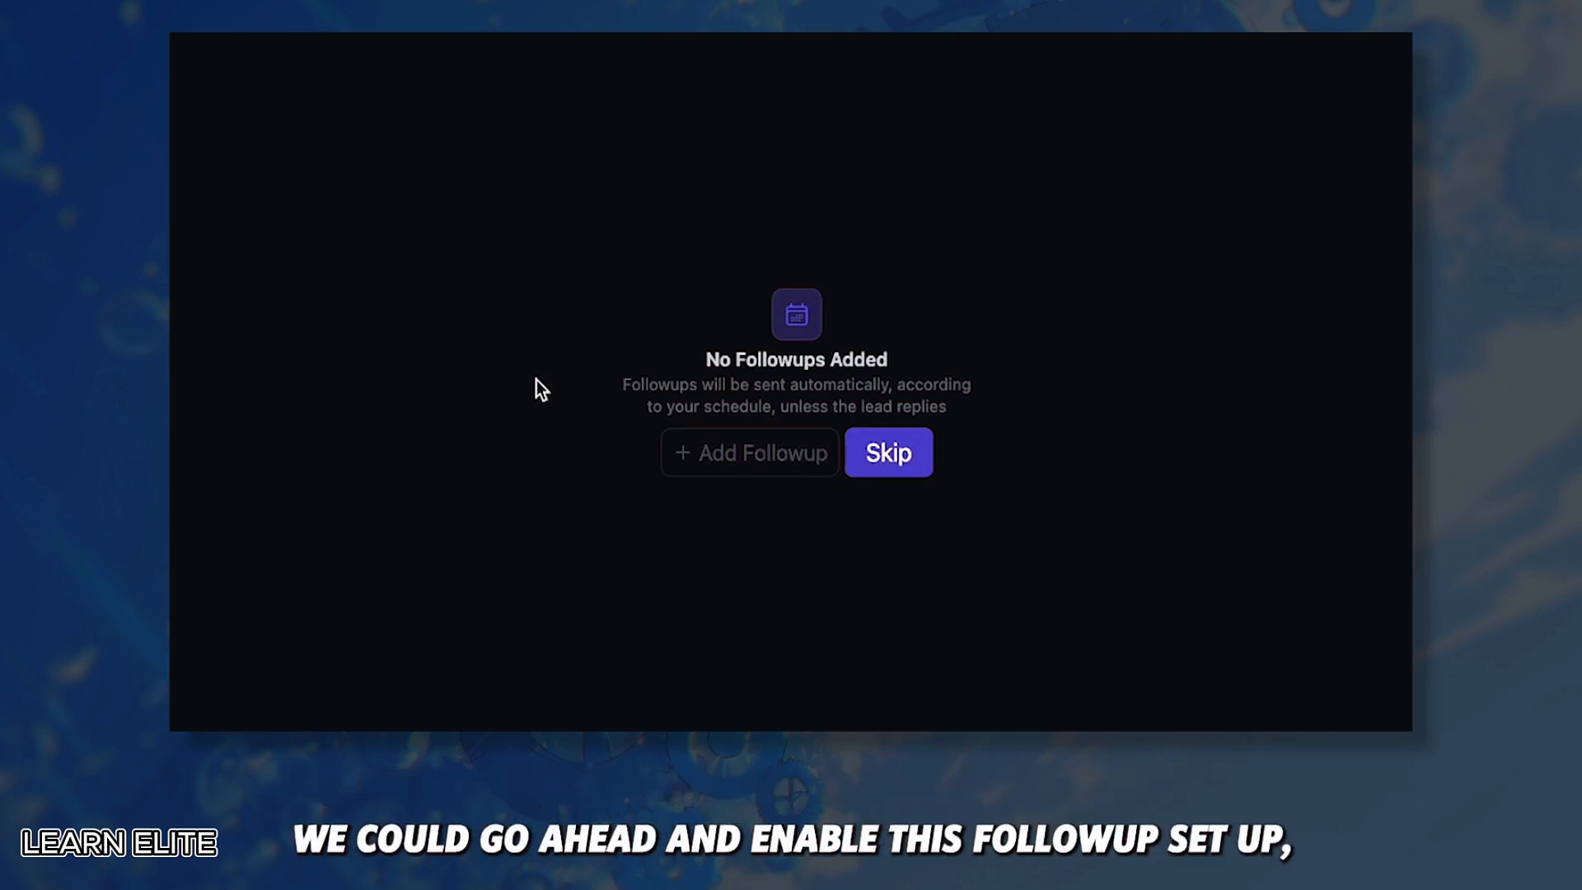
pyautogui.click(750, 451)
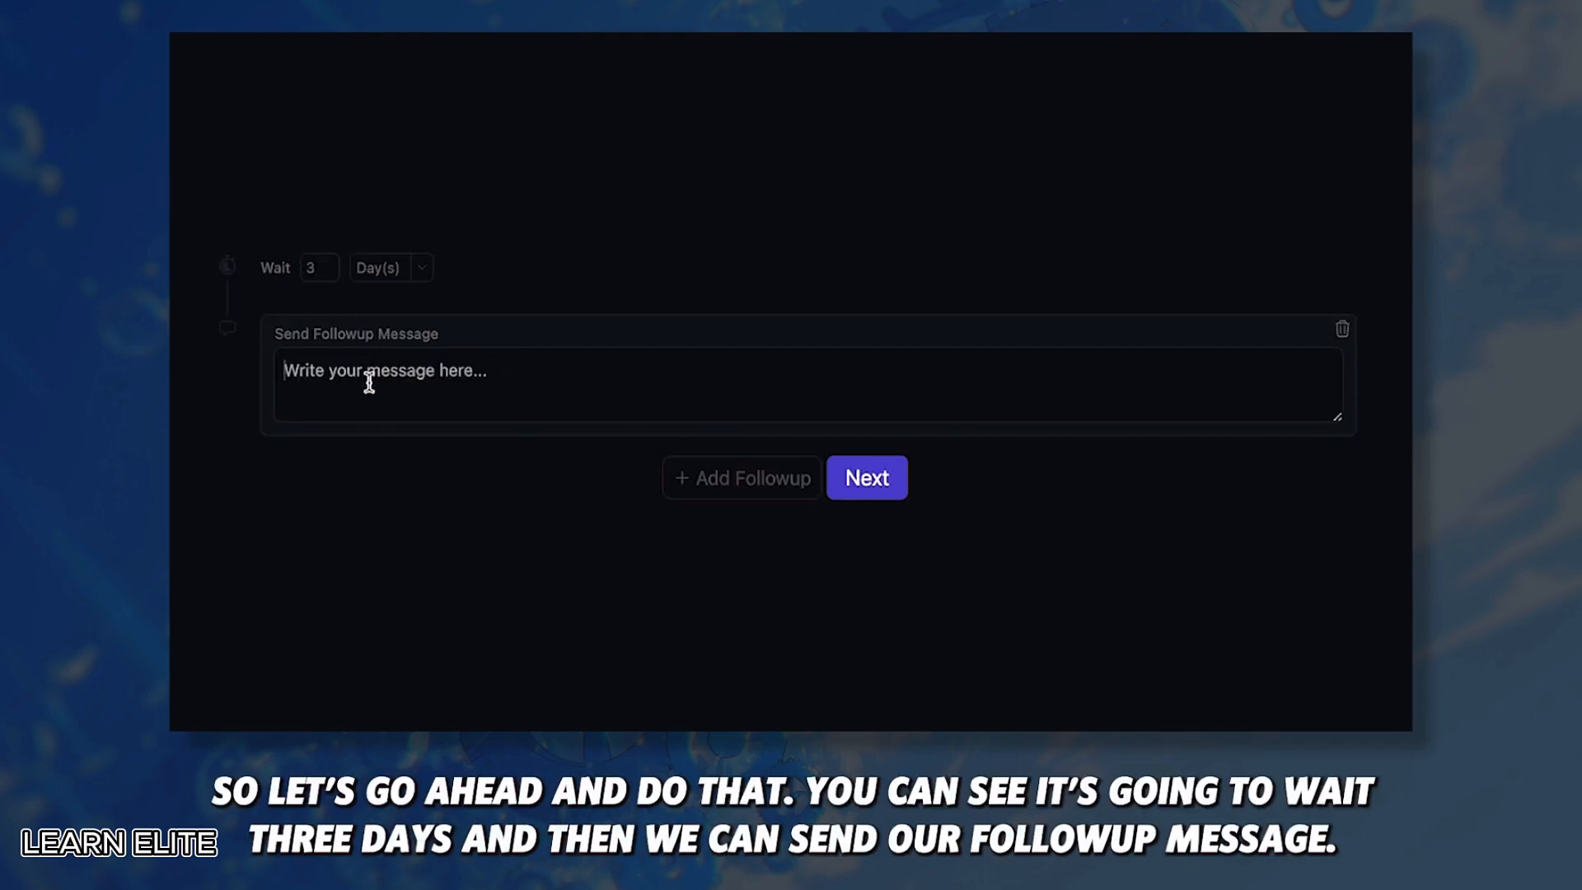
pyautogui.write('Hey [First Name], just ch')
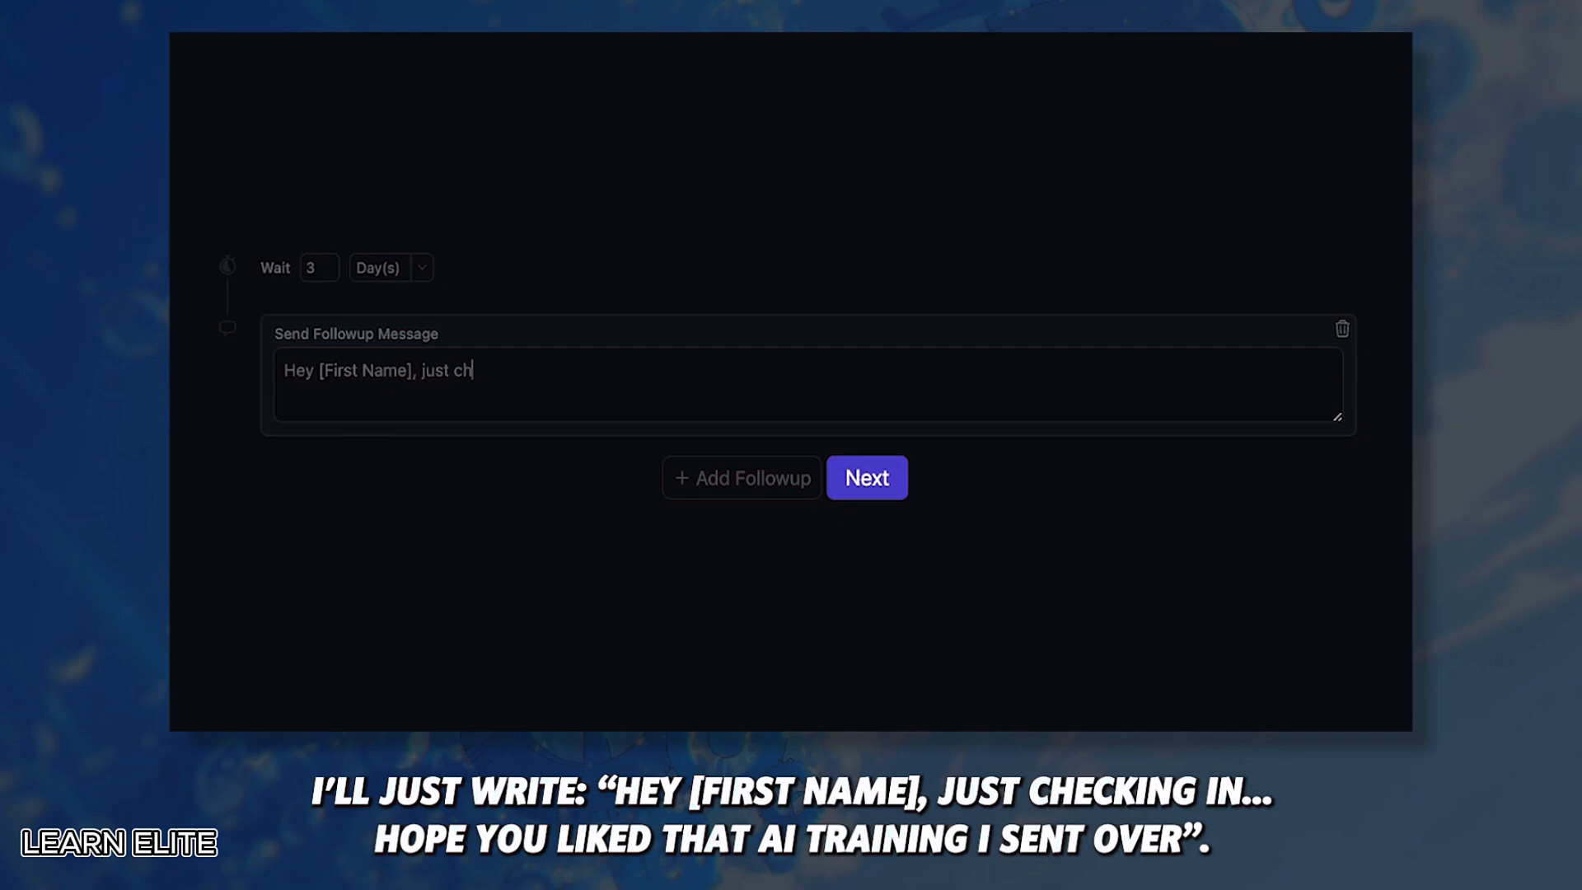
pyautogui.write('ecking in... Hope you liked ')
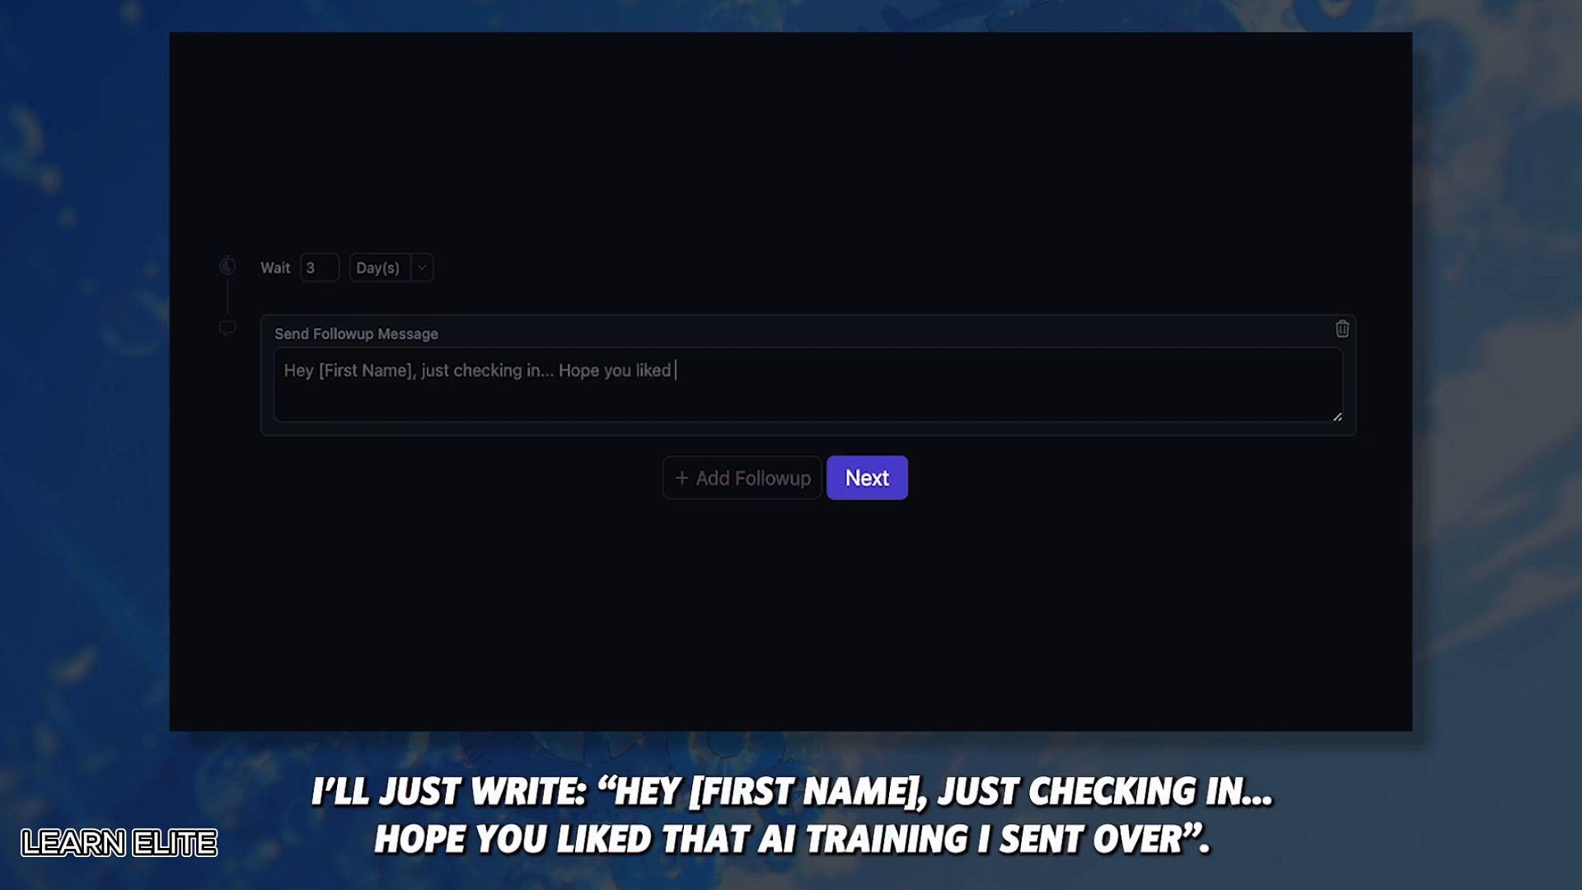
pyautogui.write('that AI training I sent over')
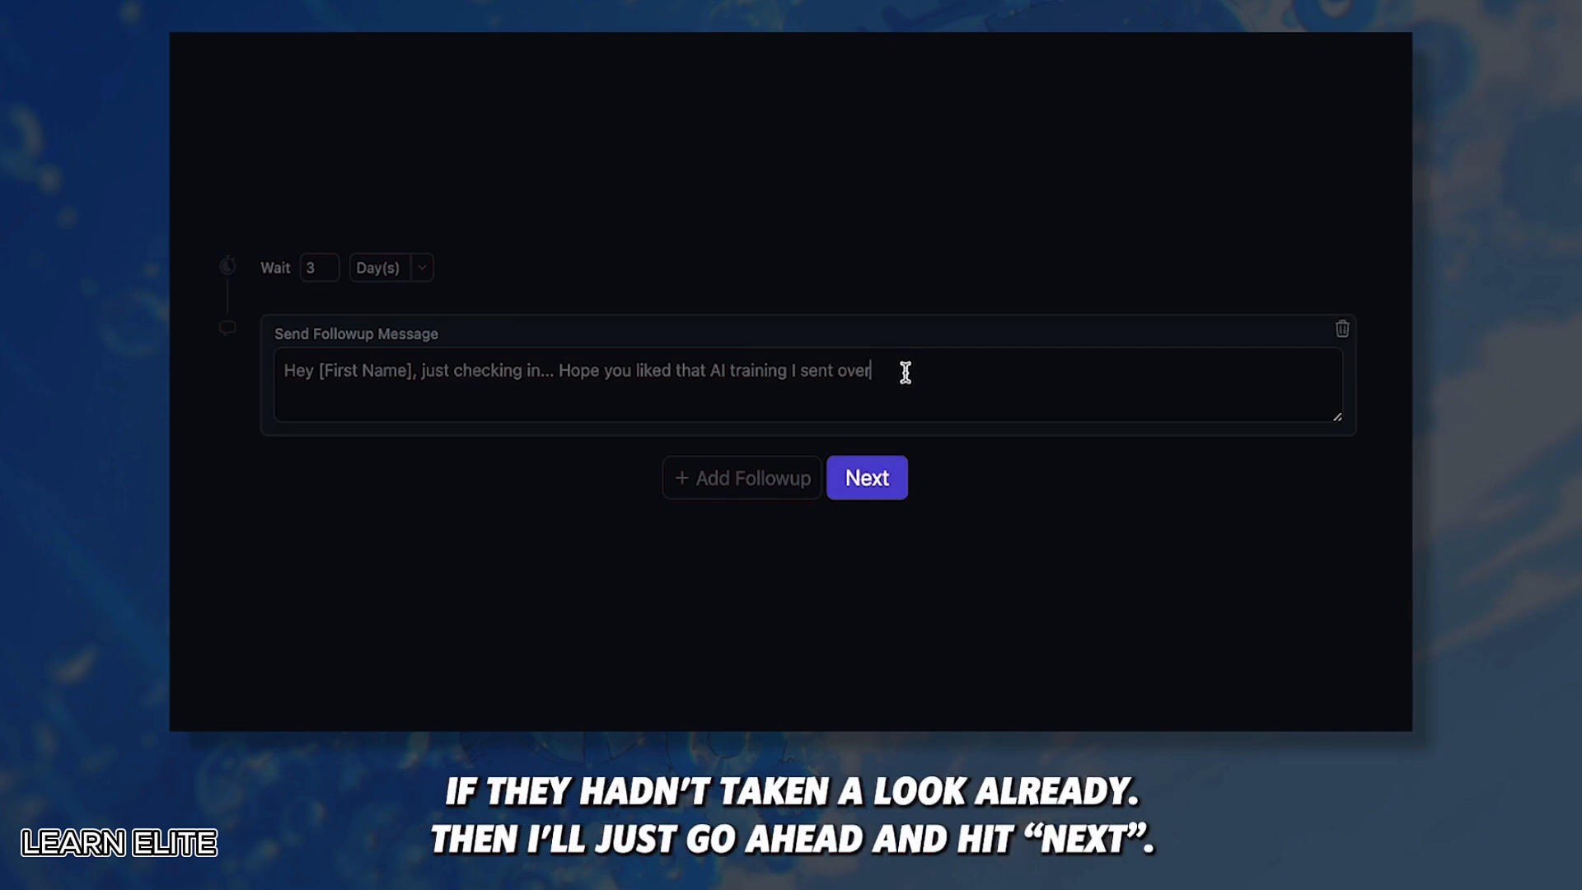
pyautogui.click(882, 480)
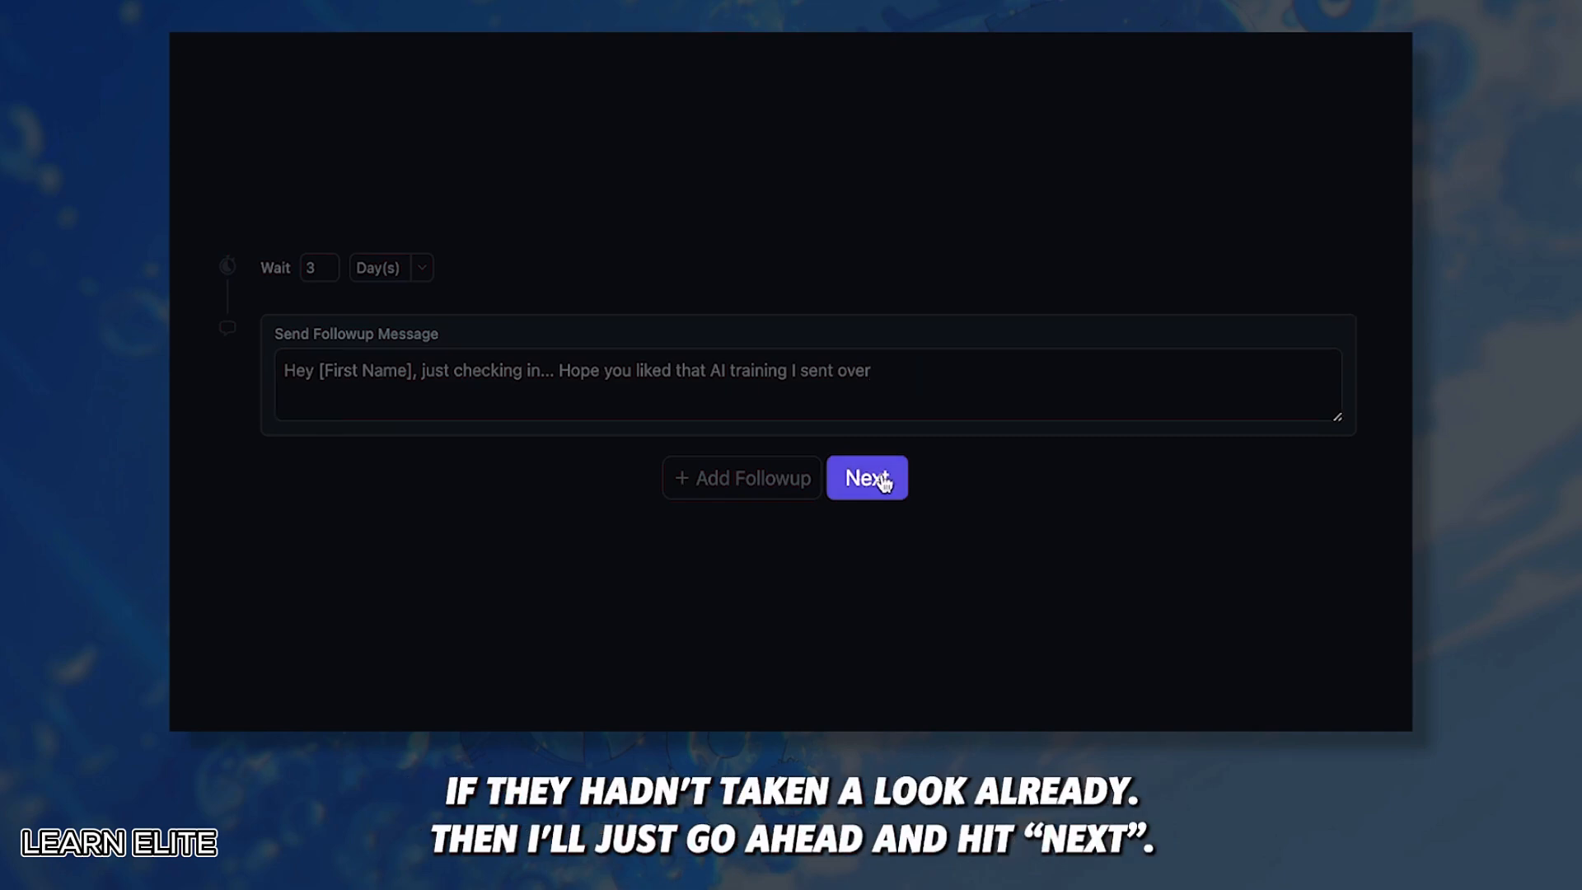
# - Name the automation "X DM Demo" and keep the sending rate at 10 messages per hour
pyautogui.click(682, 310)
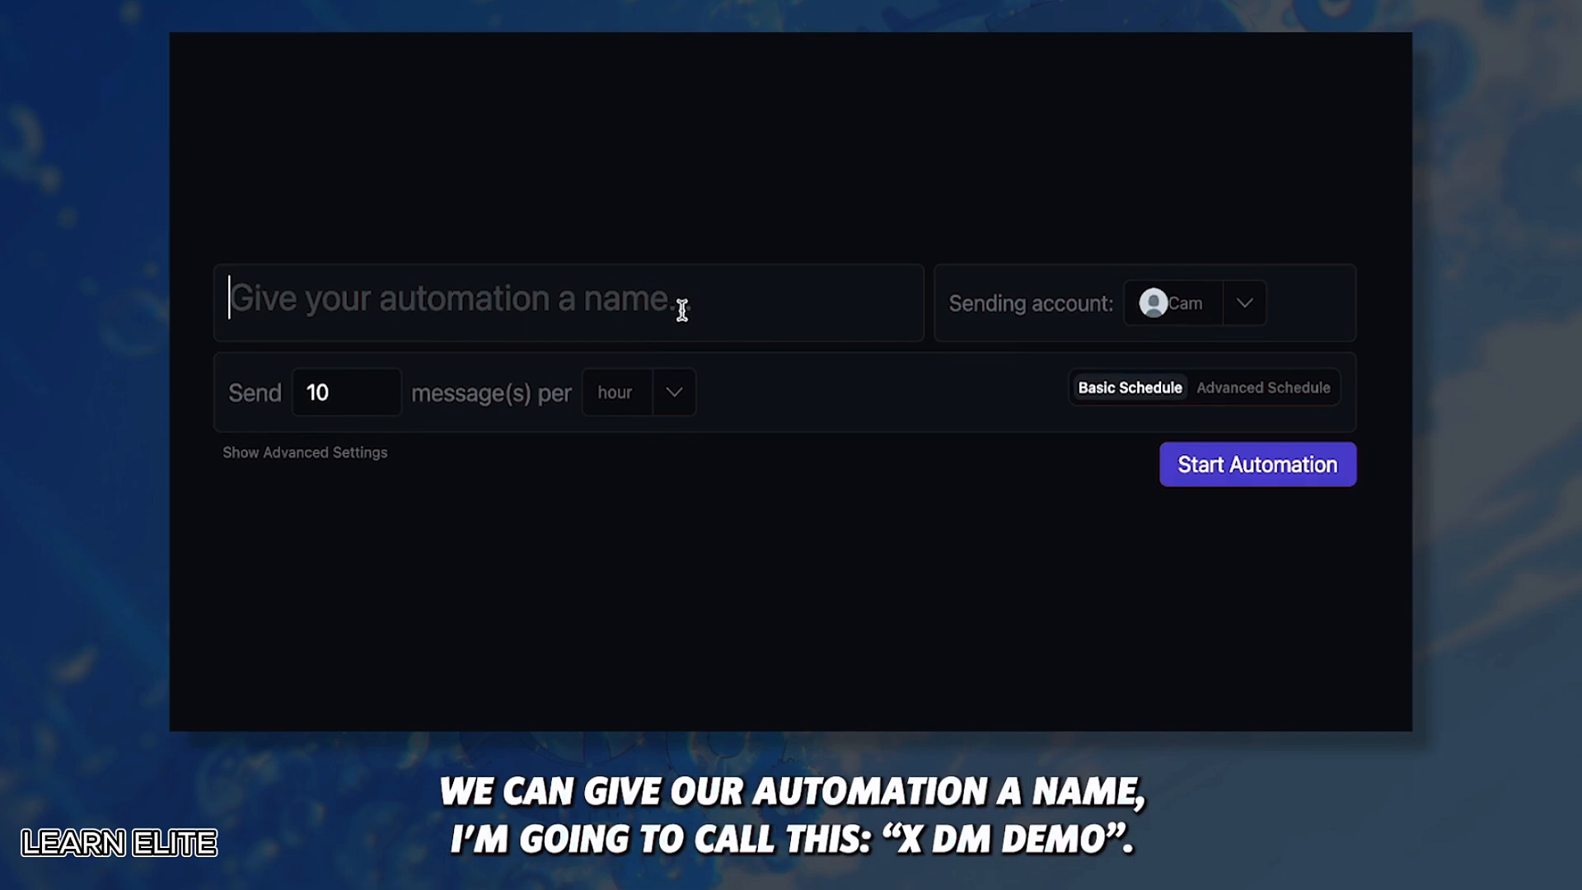
pyautogui.write('X DM Demo')
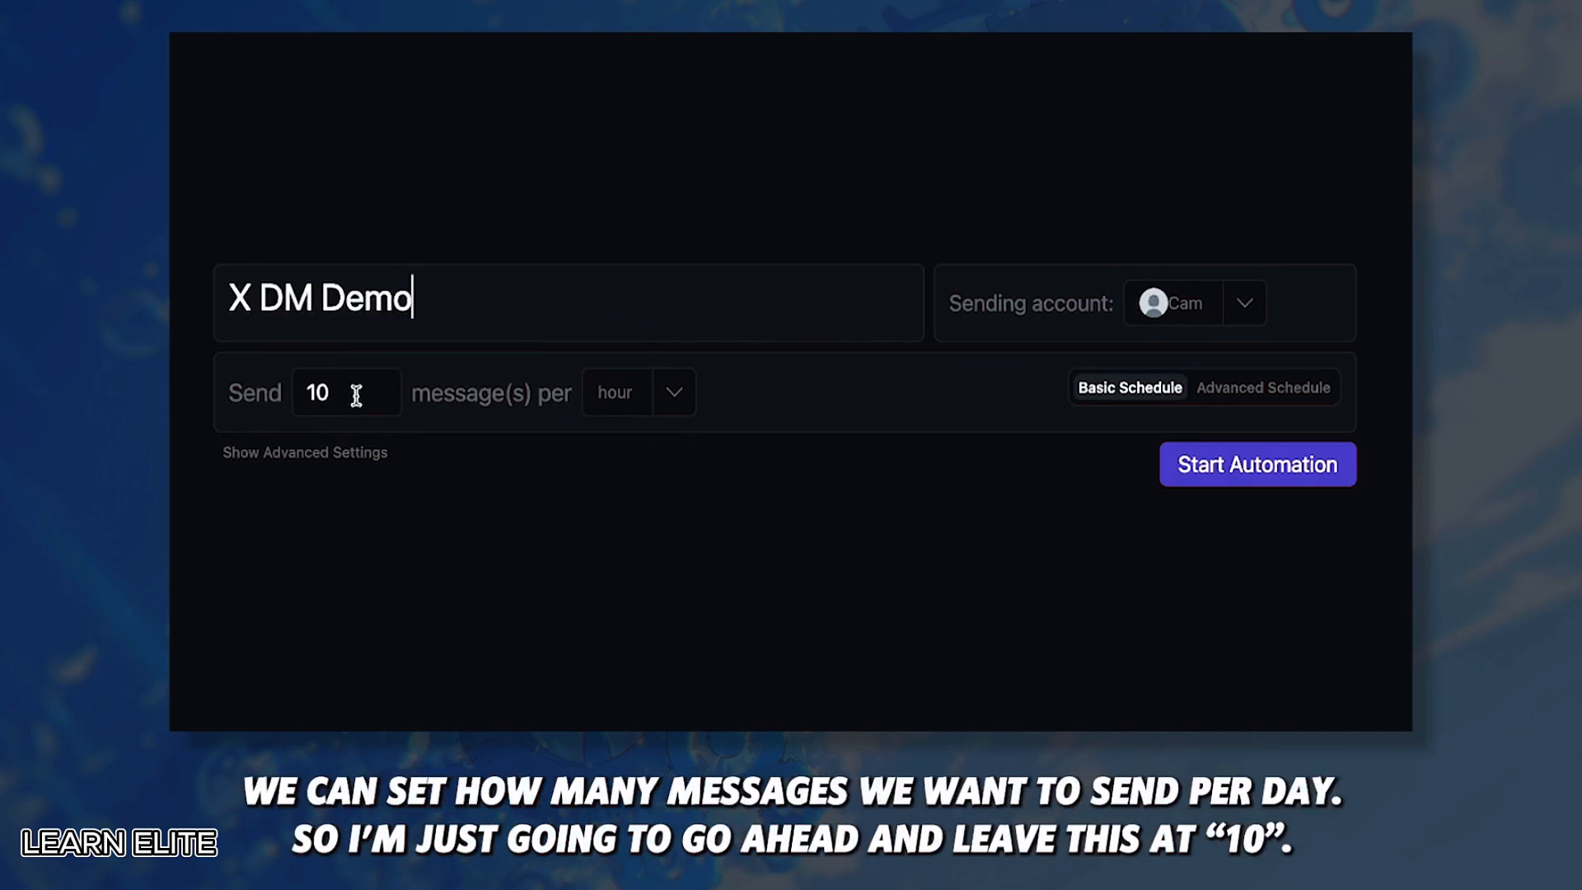
pyautogui.moveTo(360, 395); pyautogui.dragTo(170, 399)
pyautogui.click(170, 400)
pyautogui.moveTo(347, 405); pyautogui.dragTo(240, 397)
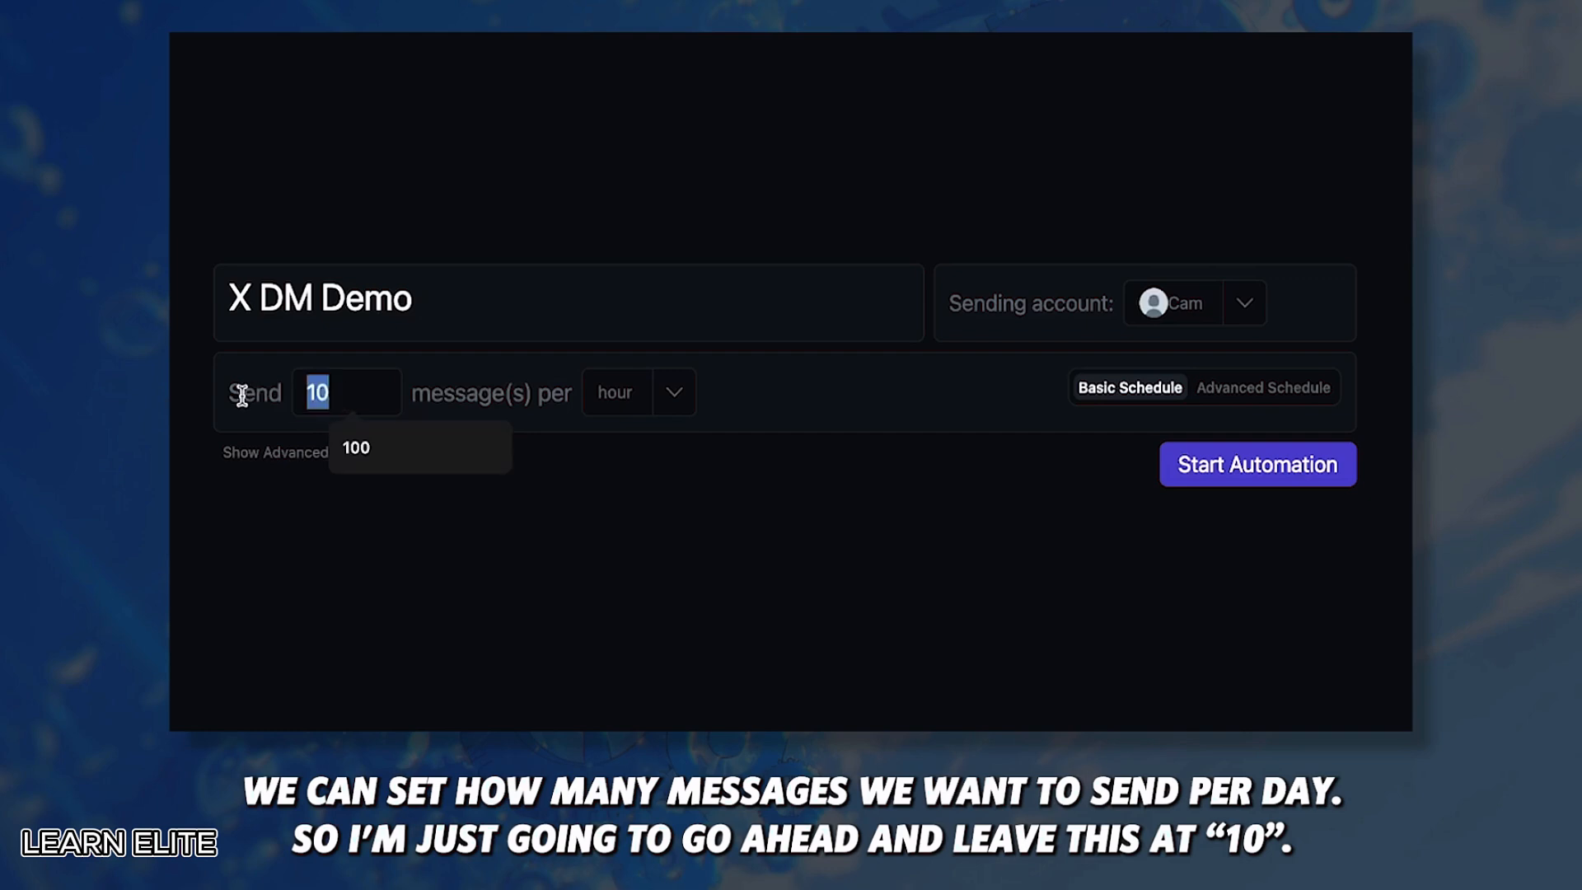
pyautogui.click(267, 523)
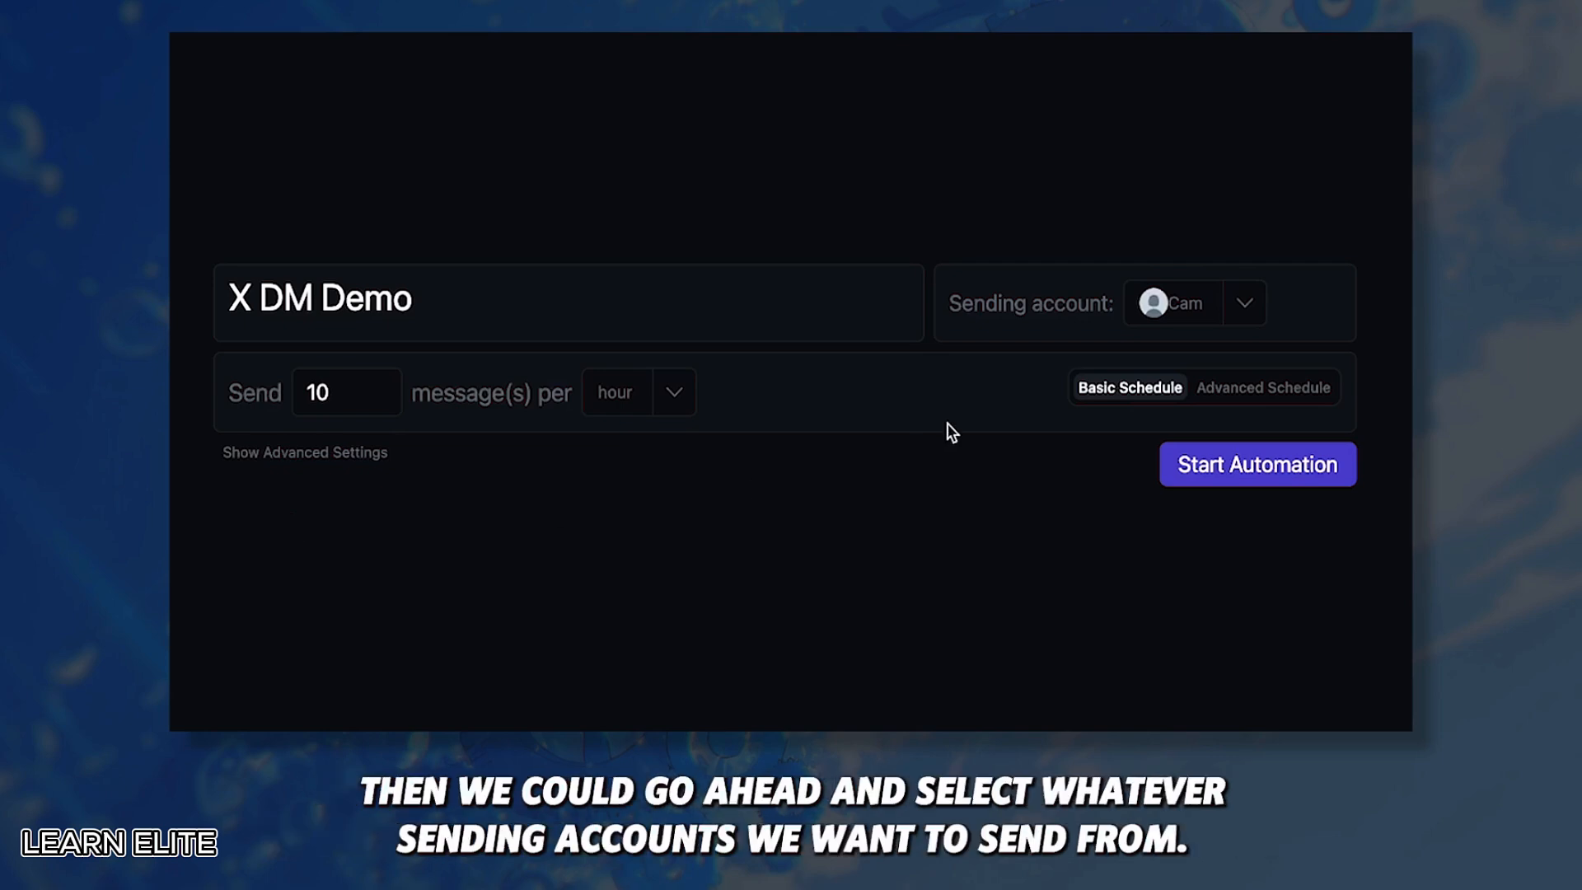
# - Check the sending account choices and switch the automation to Advanced Schedule
pyautogui.click(1241, 312)
pyautogui.click(1186, 296)
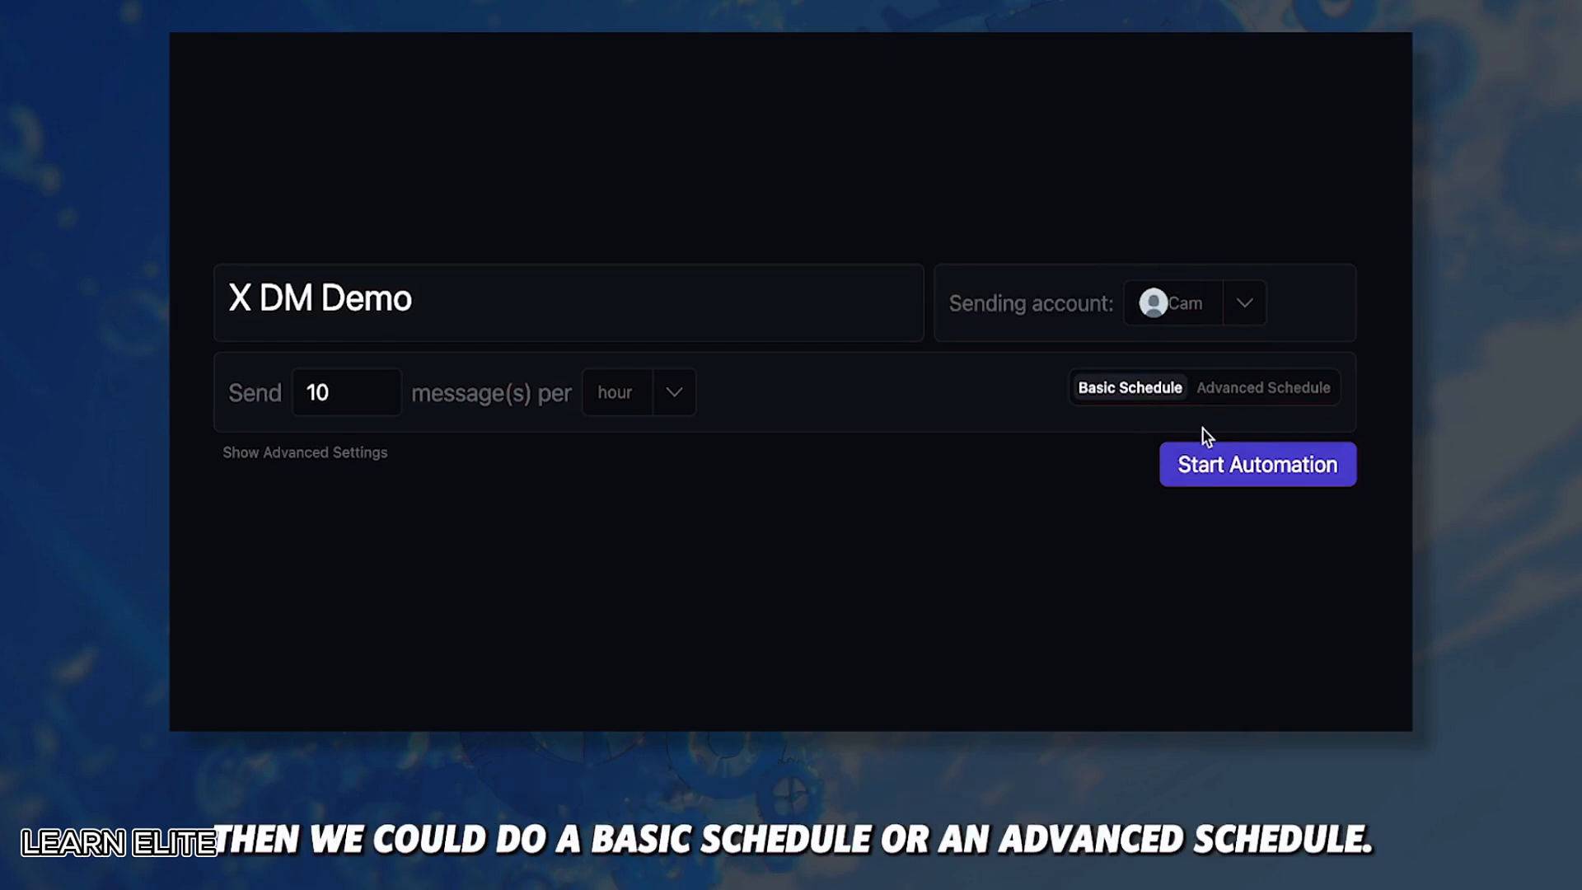
pyautogui.click(1238, 388)
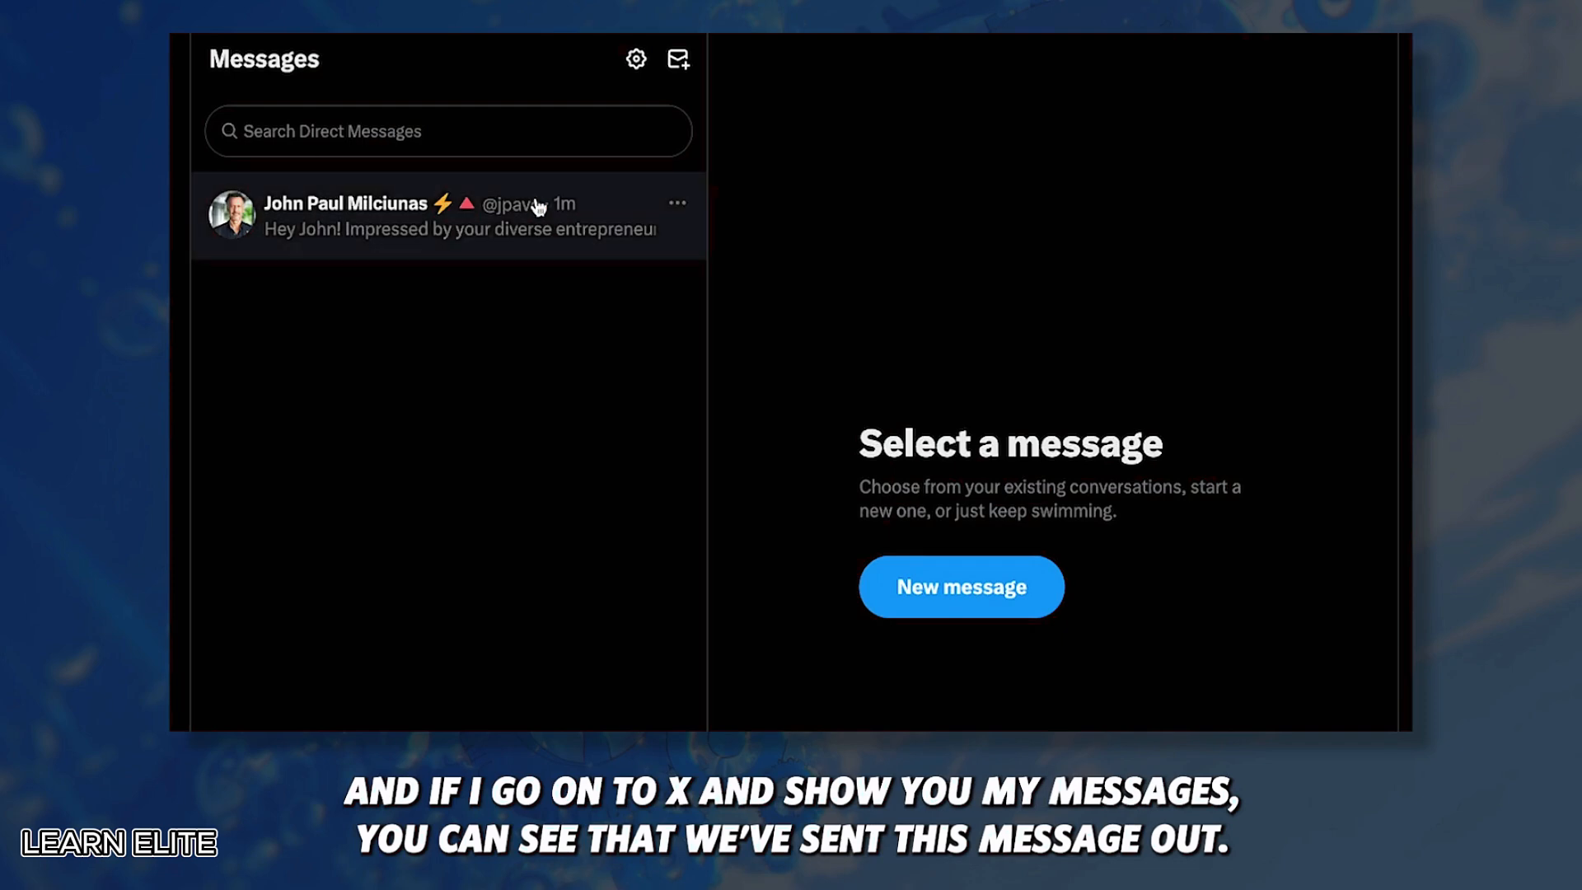
# - Open the sent conversation in X's direct messages and examine its options and the full personalized message text
pyautogui.click(402, 216)
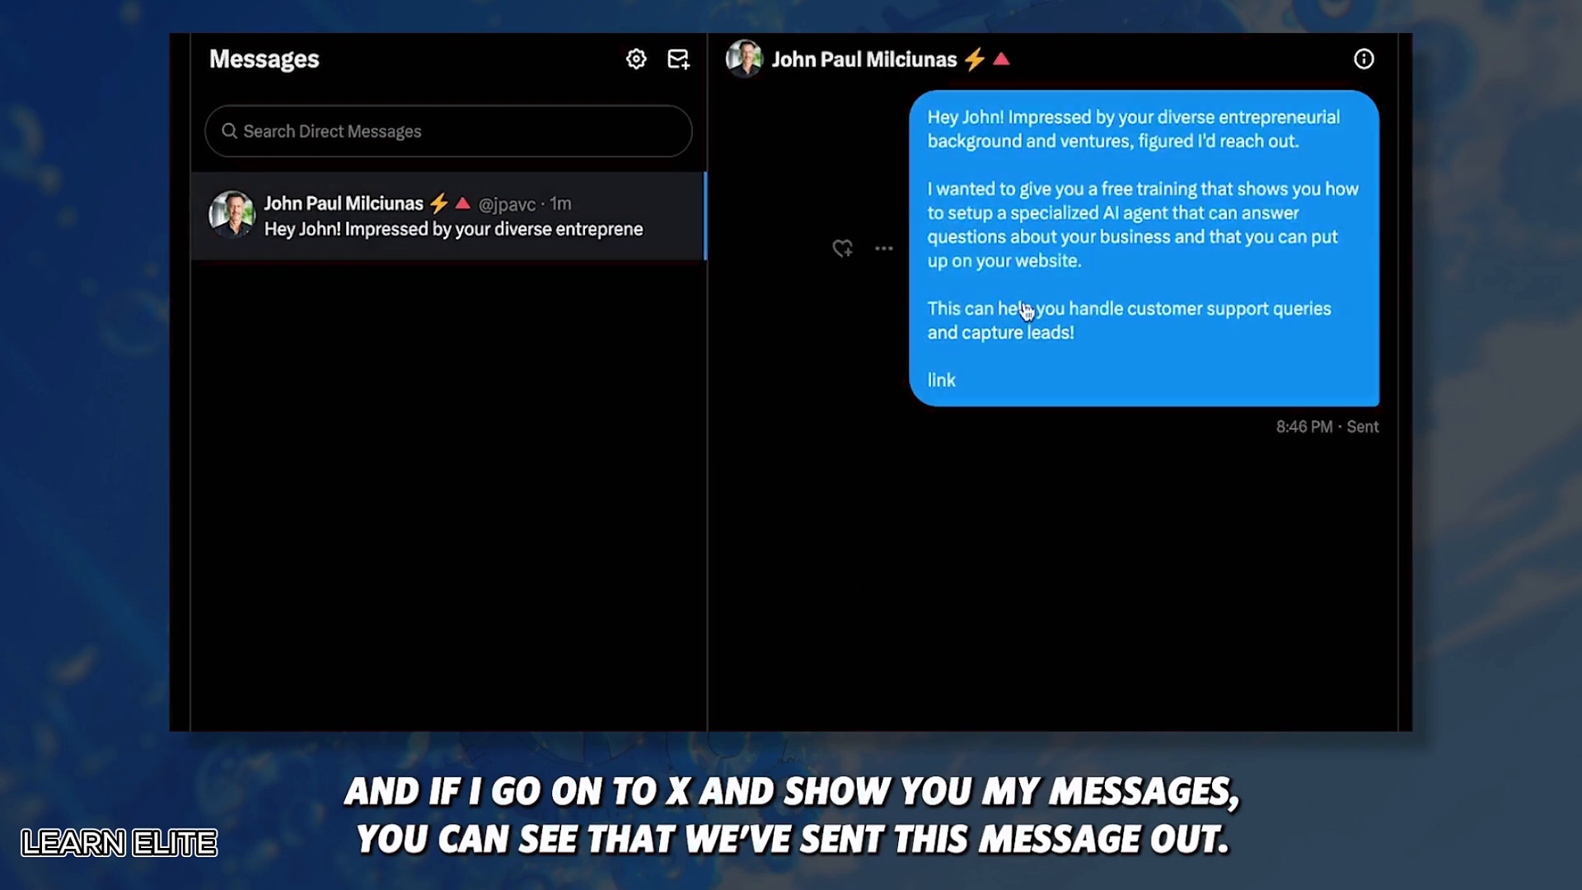
pyautogui.click(677, 204)
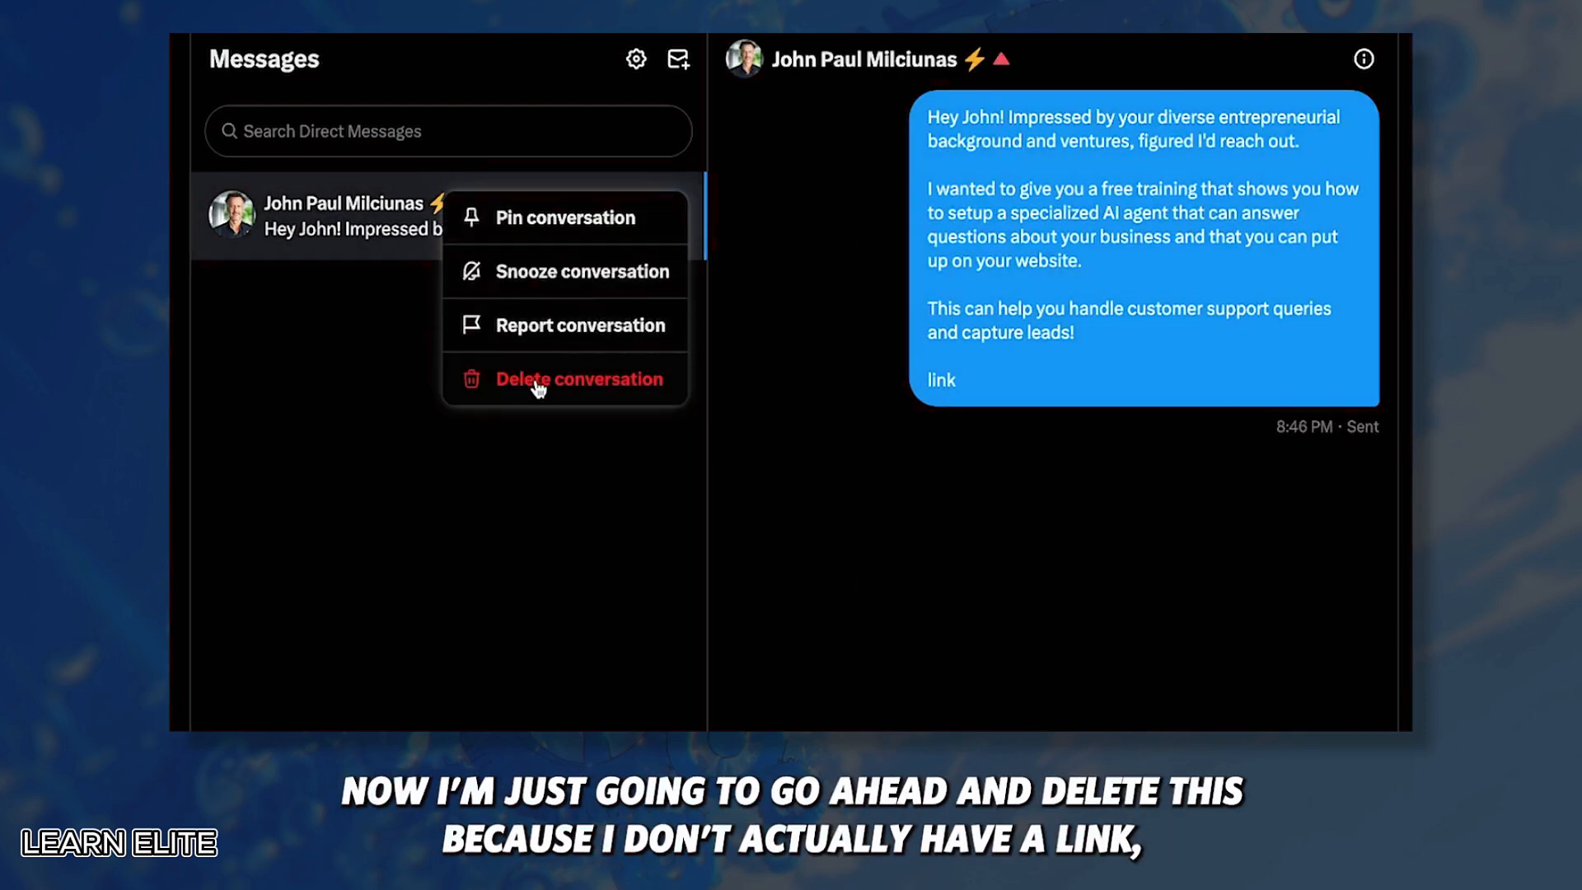
pyautogui.moveTo(1020, 395); pyautogui.dragTo(903, 125)
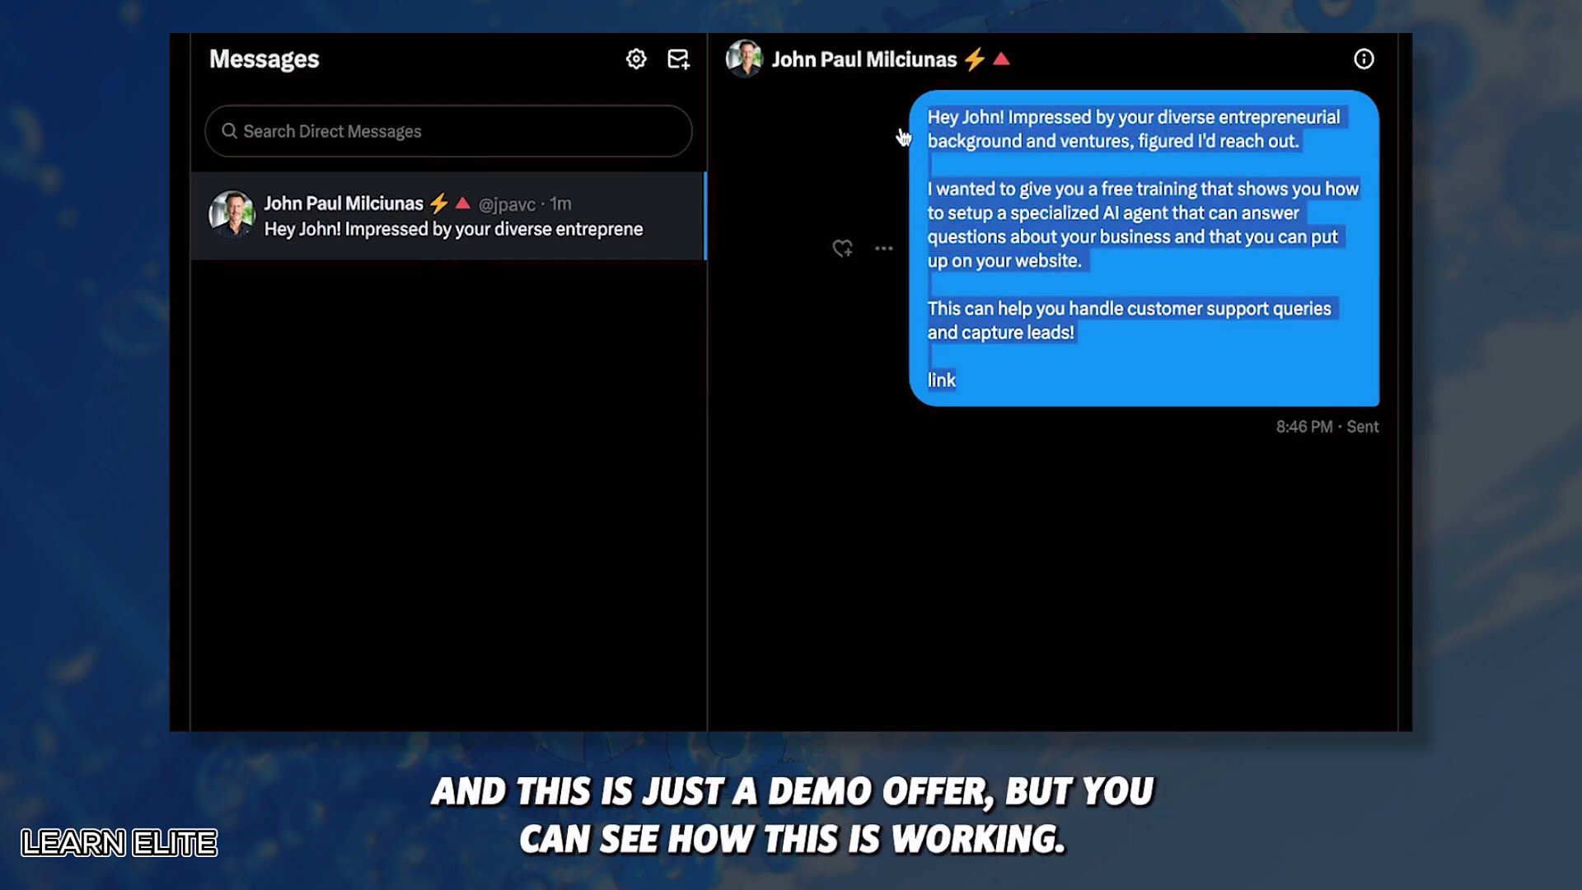